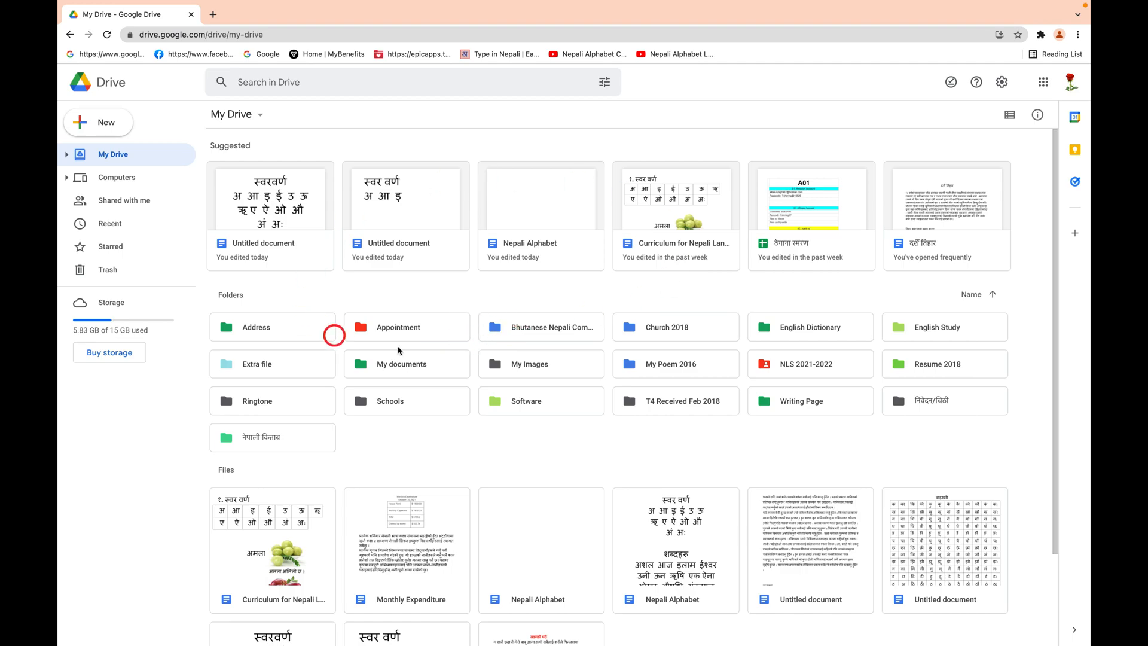
# Step: Look over the My Drive contents and the Google One storage plans, and return to My Drive
pyautogui.scroll(-2, 577, 347)
pyautogui.scroll(2, 577, 350)
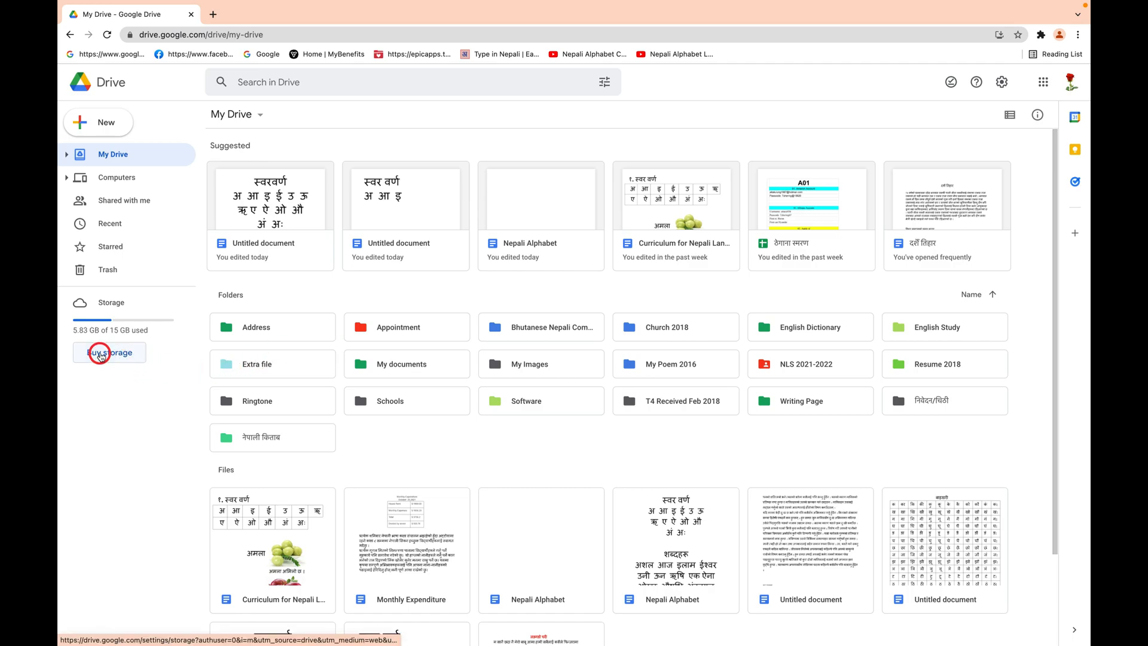
pyautogui.click(107, 352)
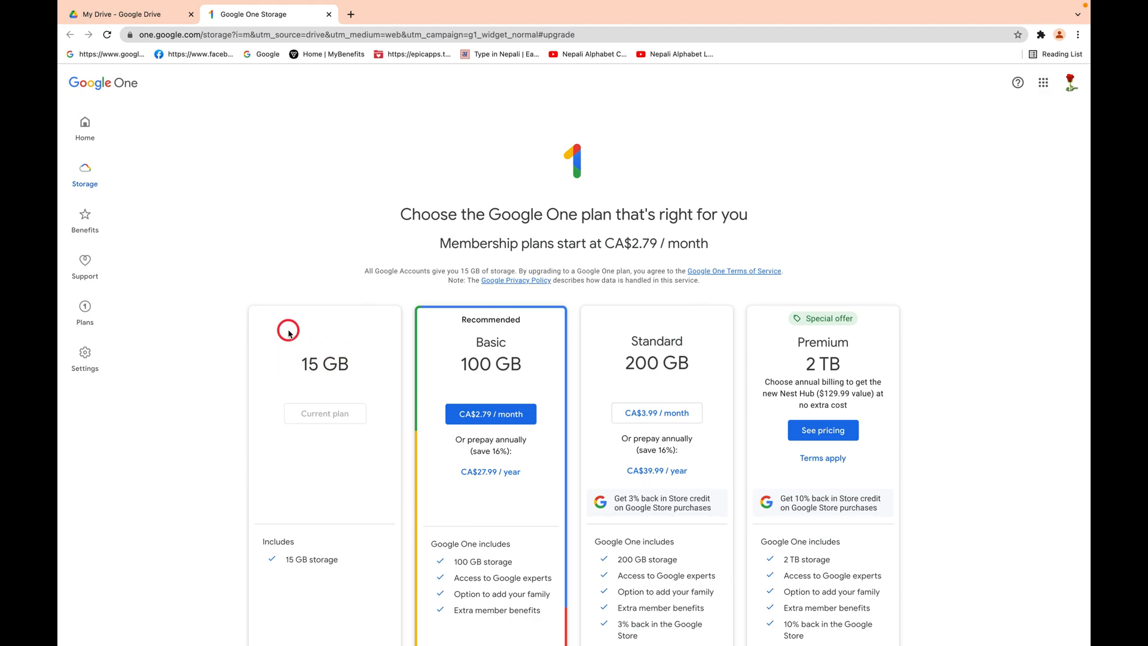
pyautogui.click(95, 18)
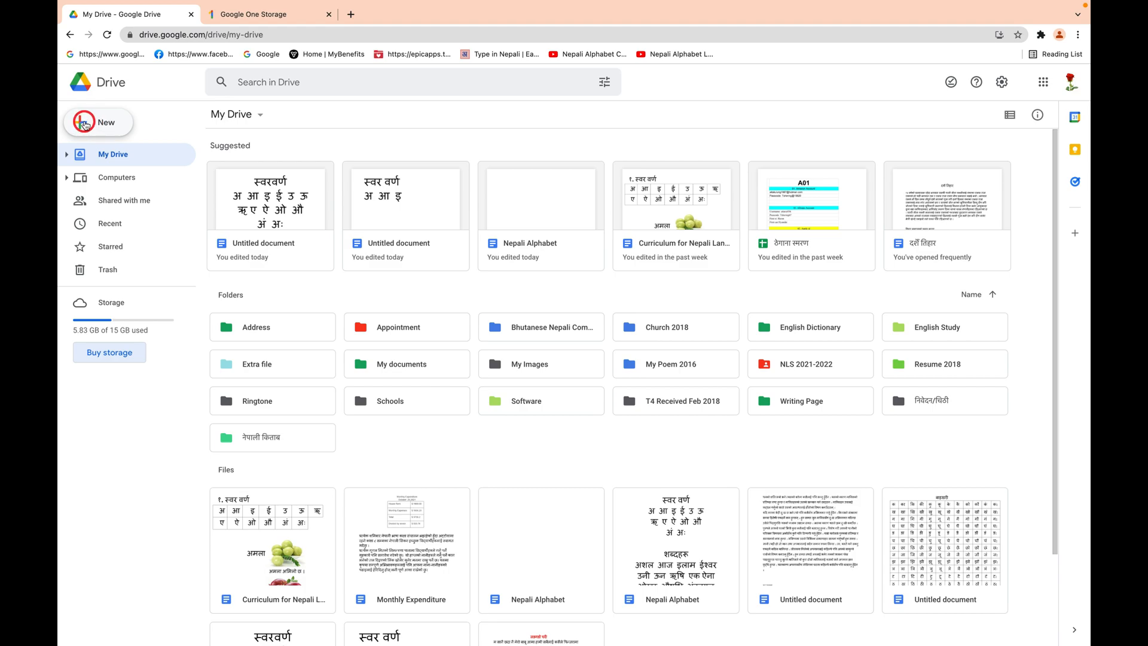
# Step: Create a blank Google Docs document and set its text to bold at font size 60
pyautogui.click(84, 123)
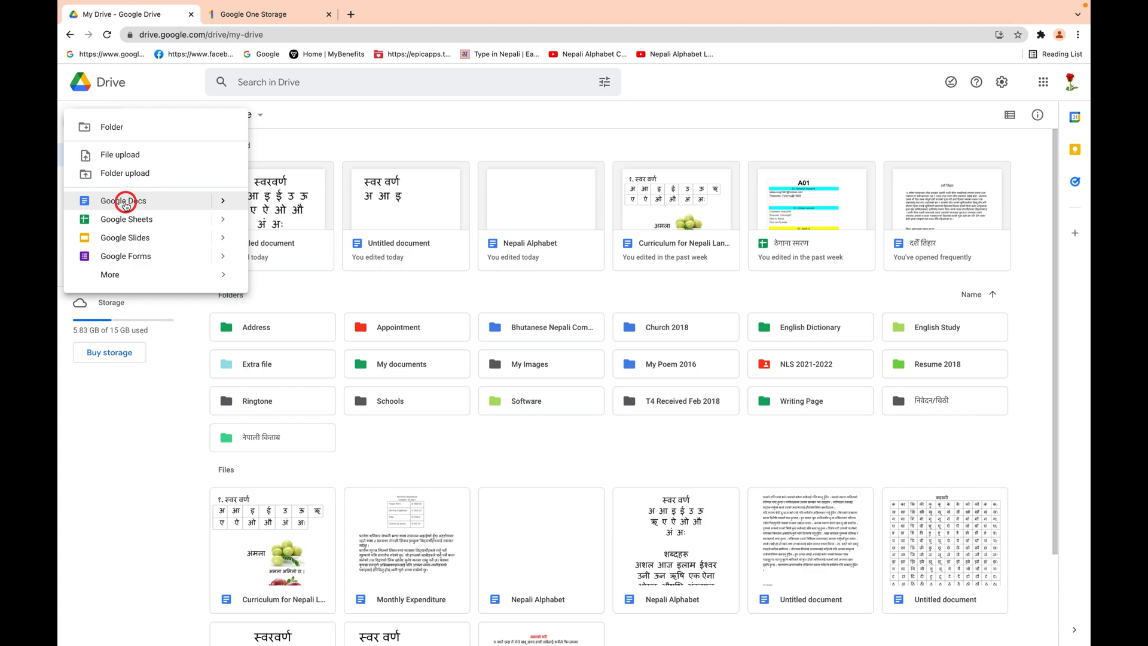
pyautogui.click(124, 203)
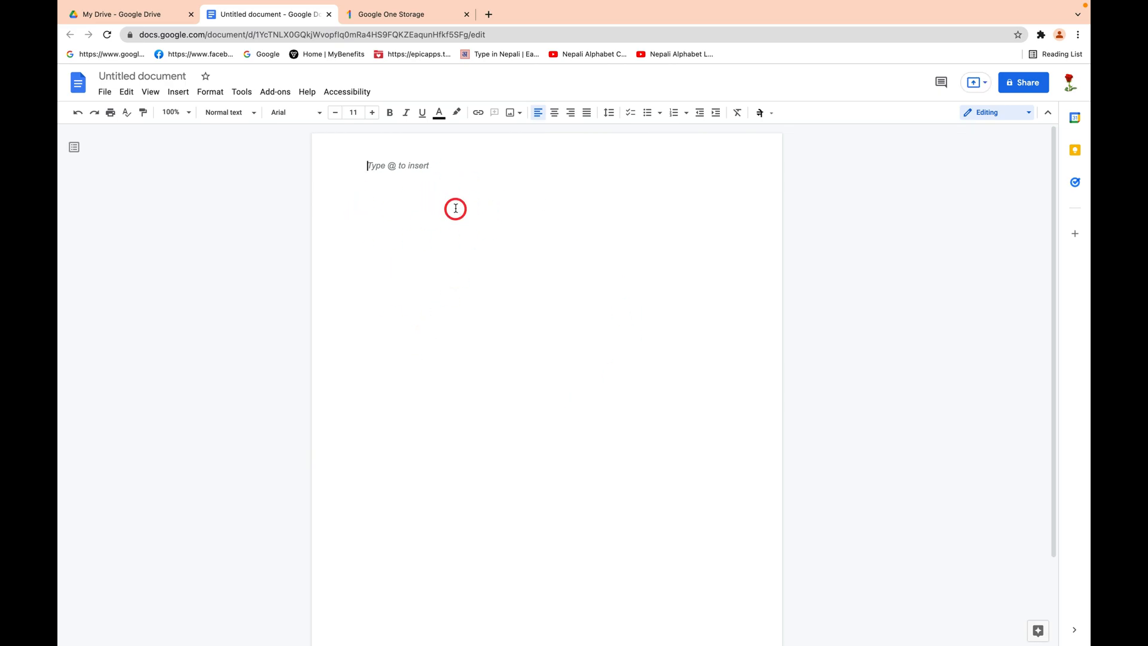
pyautogui.click(363, 114)
pyautogui.click(357, 337)
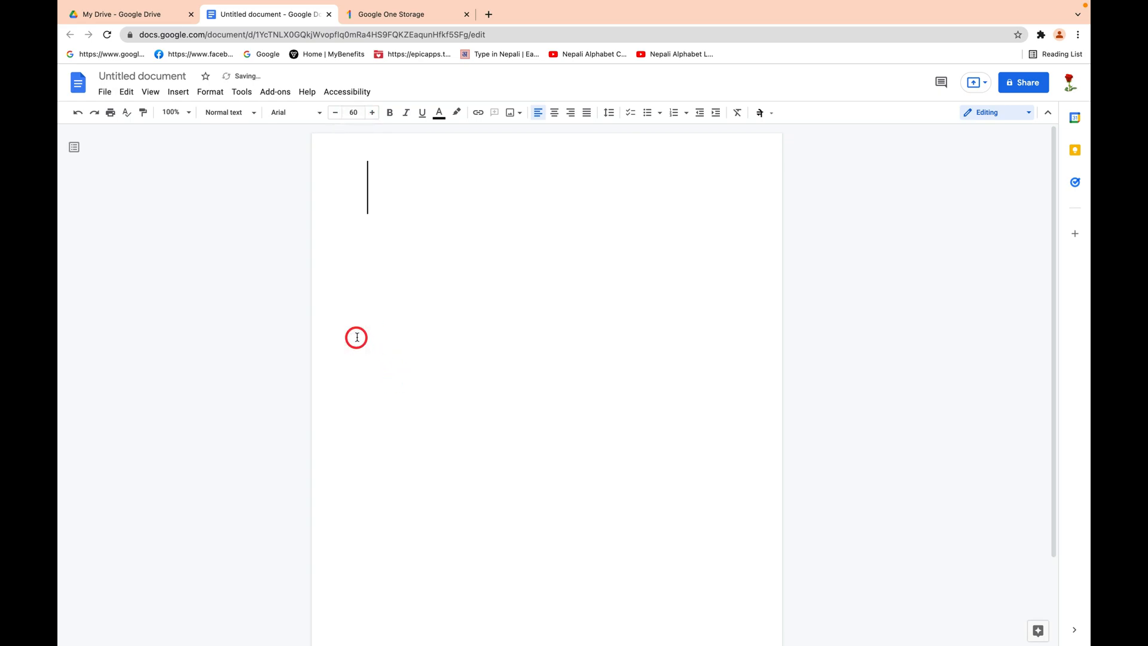
pyautogui.click(389, 113)
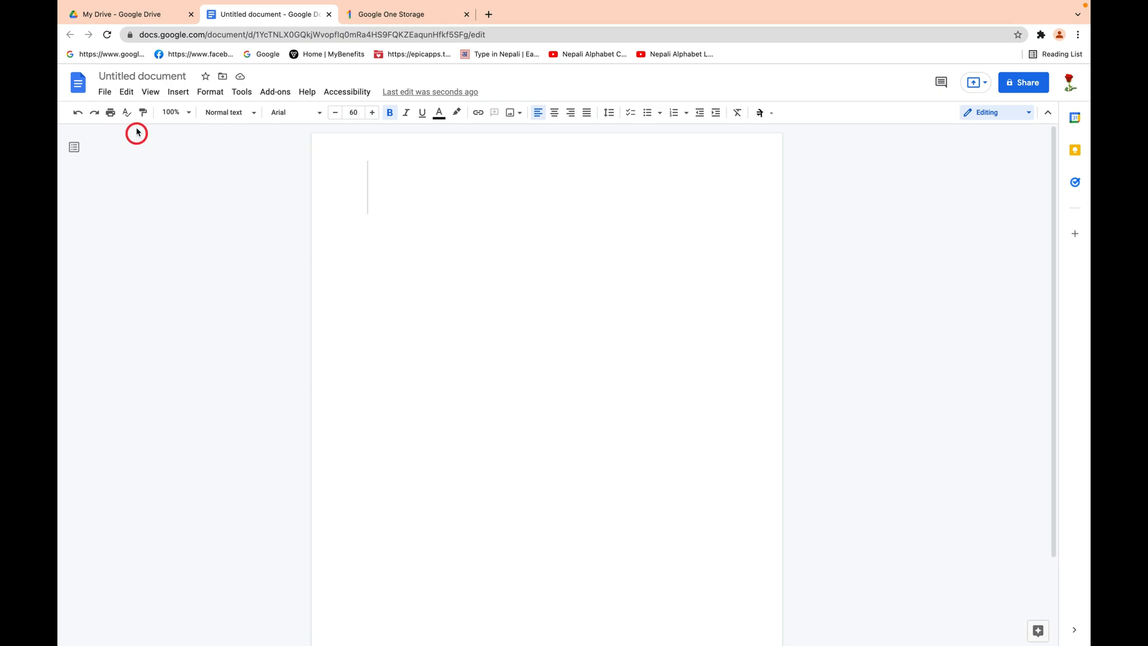
# Step: Set the document language to Nepali (नेपाली)
pyautogui.click(104, 93)
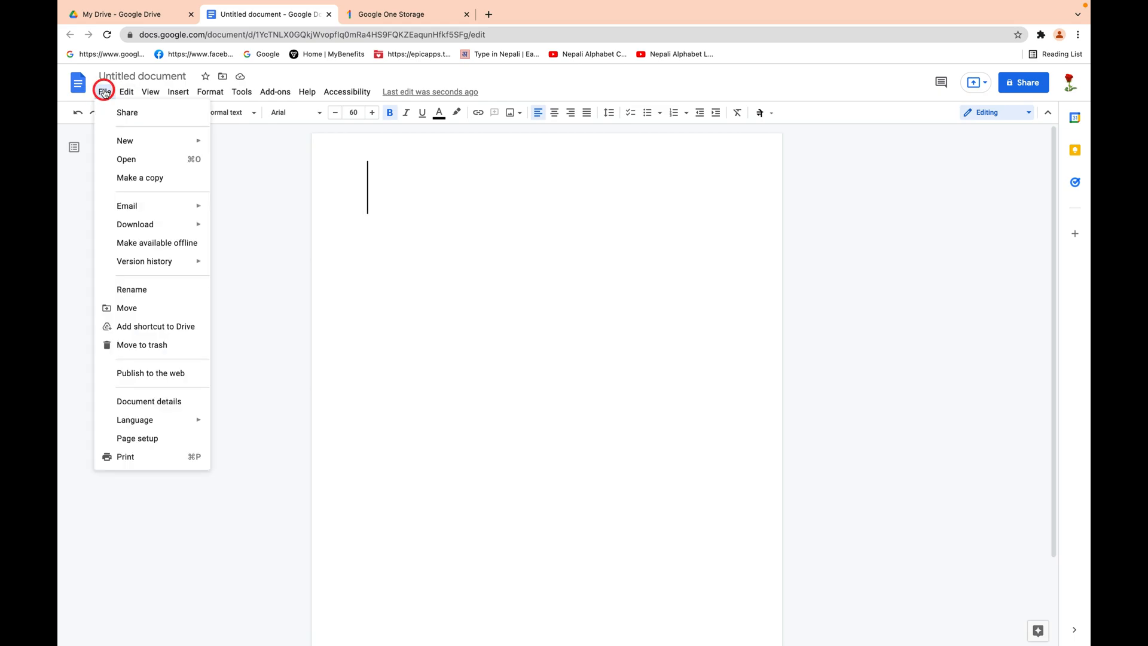
pyautogui.moveTo(152, 425)
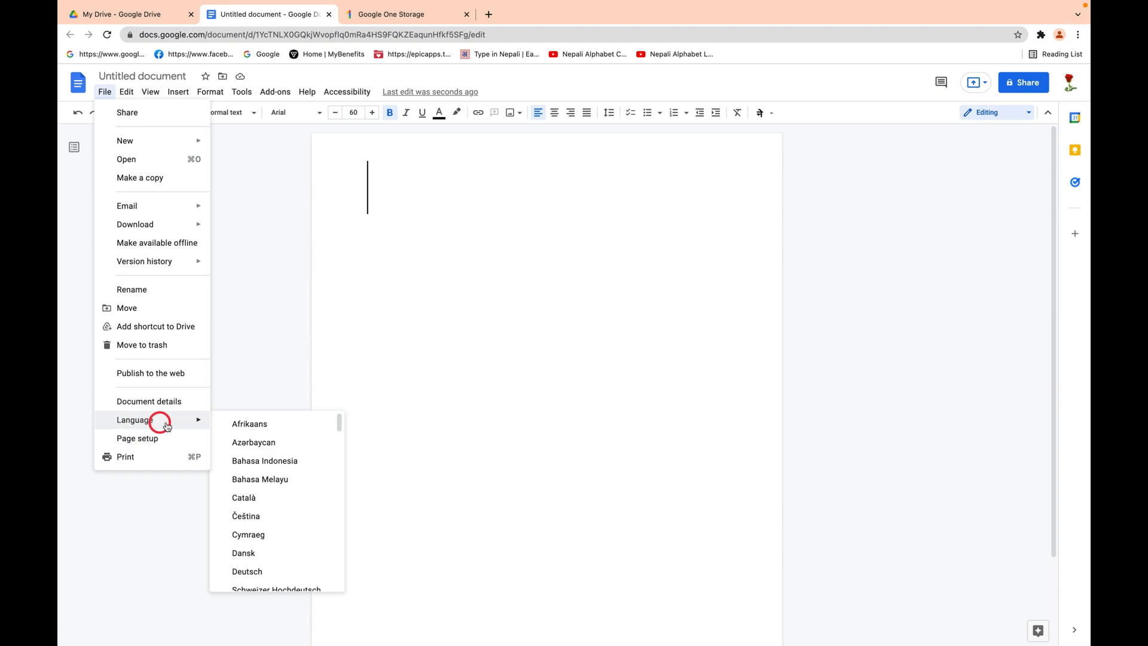
pyautogui.scroll(-8, 275, 438)
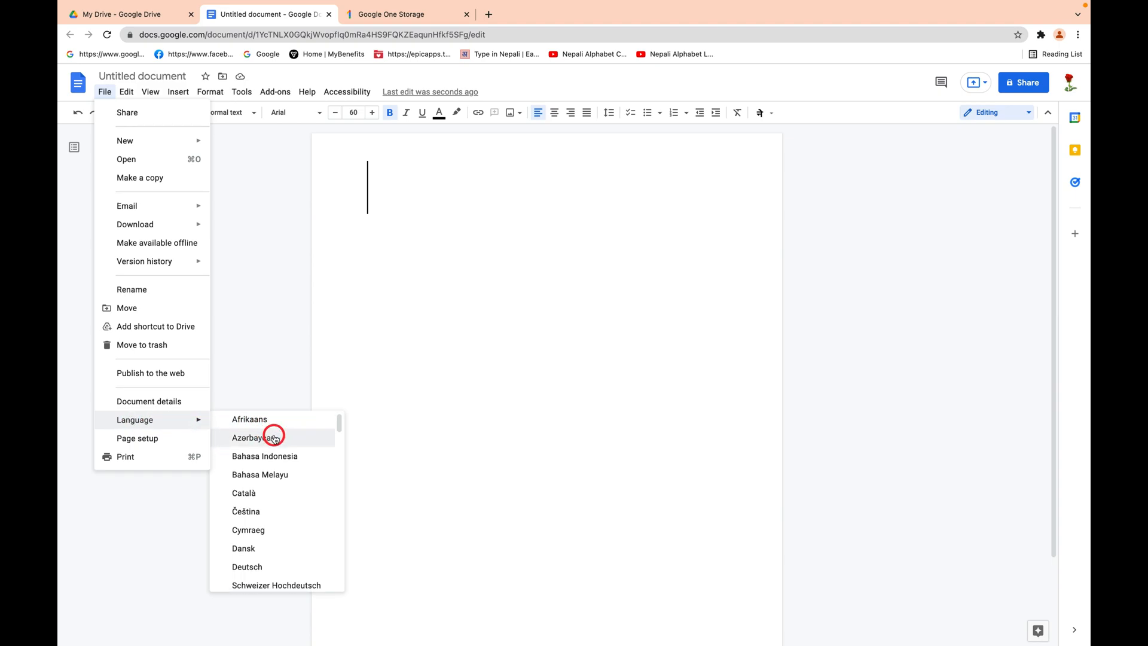
pyautogui.scroll(-5, 275, 438)
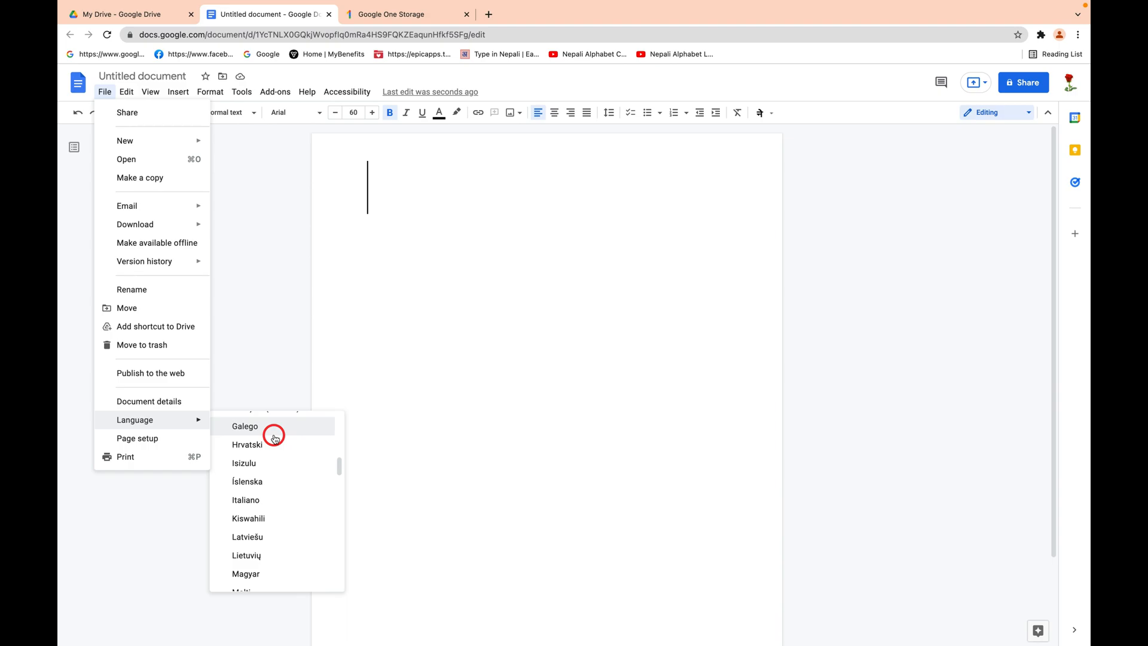
pyautogui.scroll(-5, 275, 439)
pyautogui.scroll(-6, 274, 439)
pyautogui.scroll(-6, 275, 439)
pyautogui.scroll(-4, 274, 438)
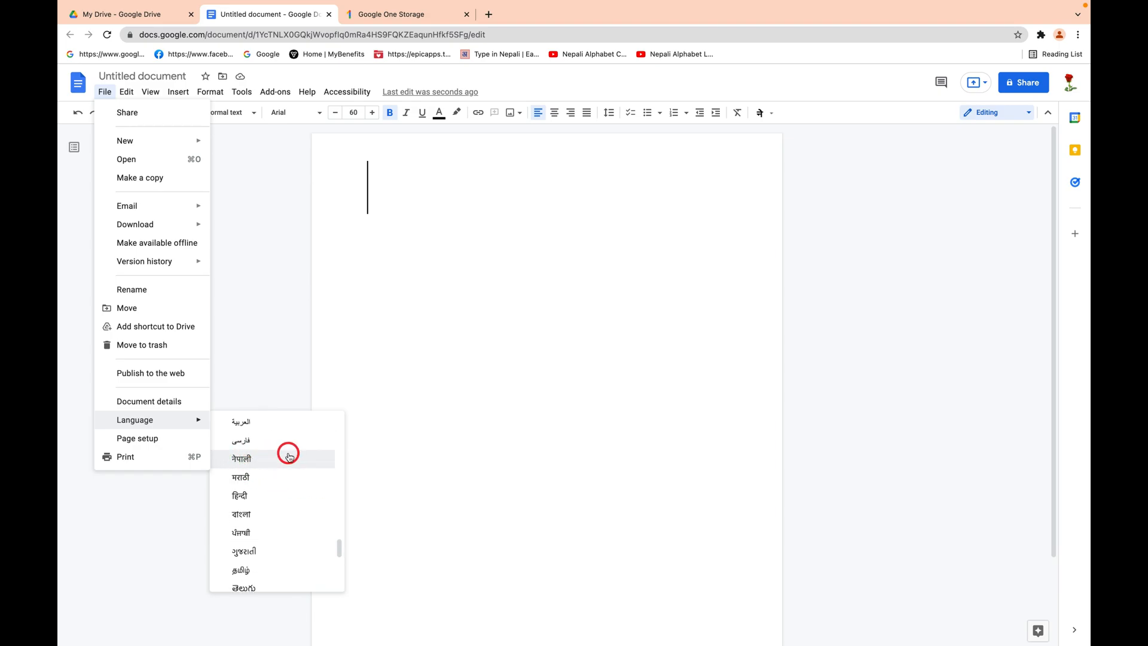
pyautogui.click(242, 459)
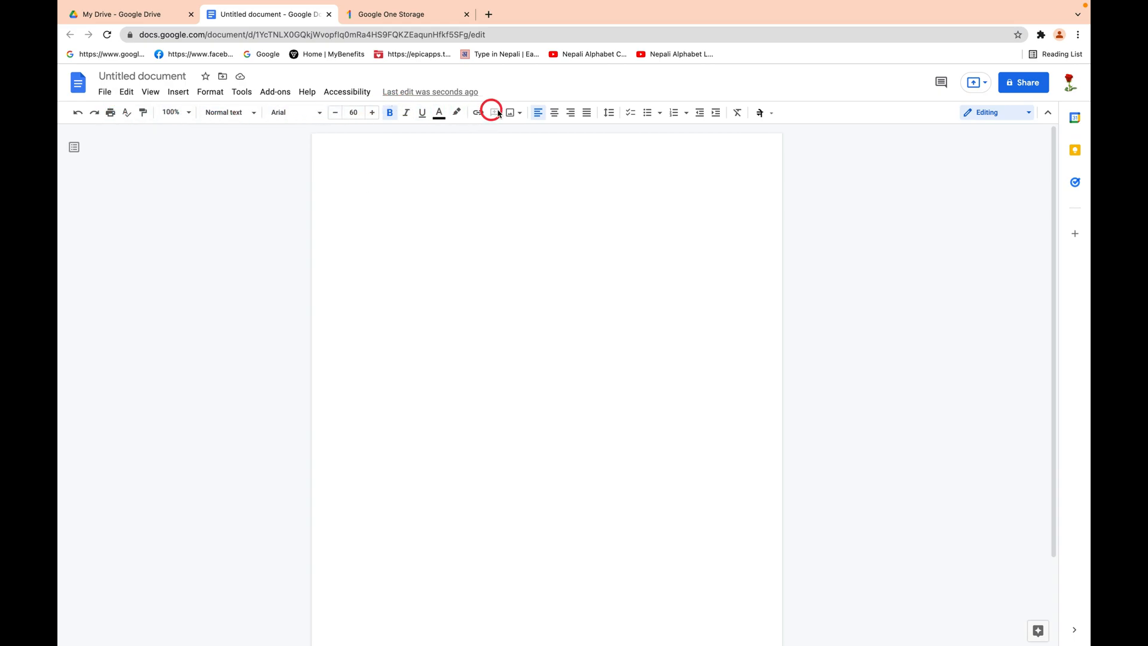
# Step: Turn on Nepali handwriting input and move the handwriting pad over the lower middle of the page
pyautogui.click(771, 115)
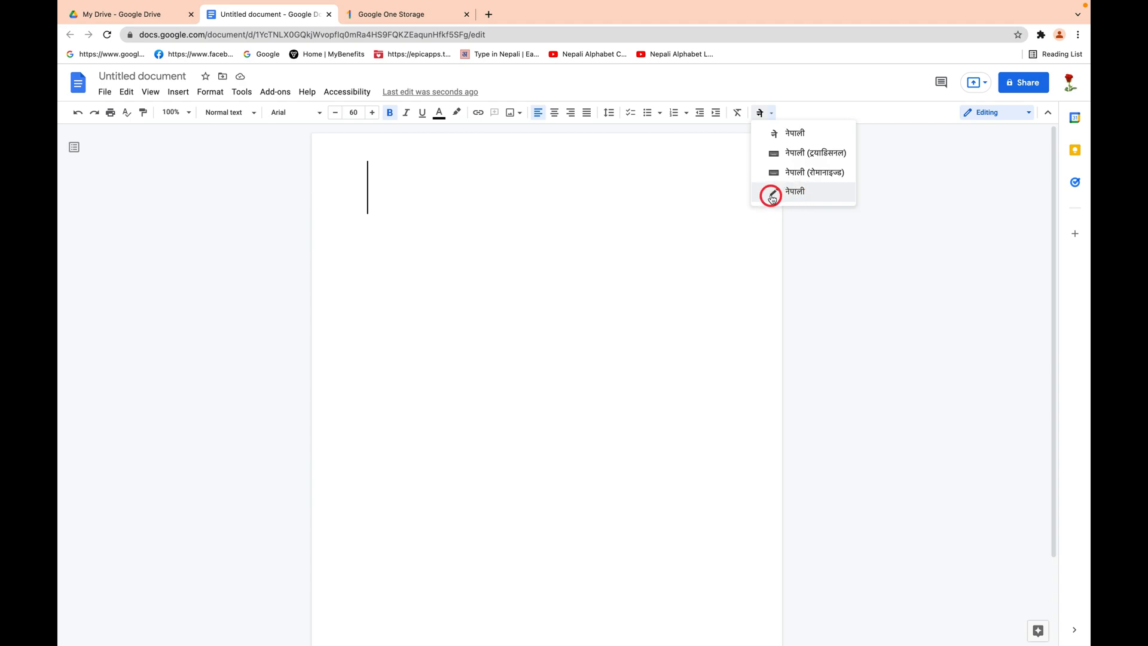
pyautogui.click(775, 195)
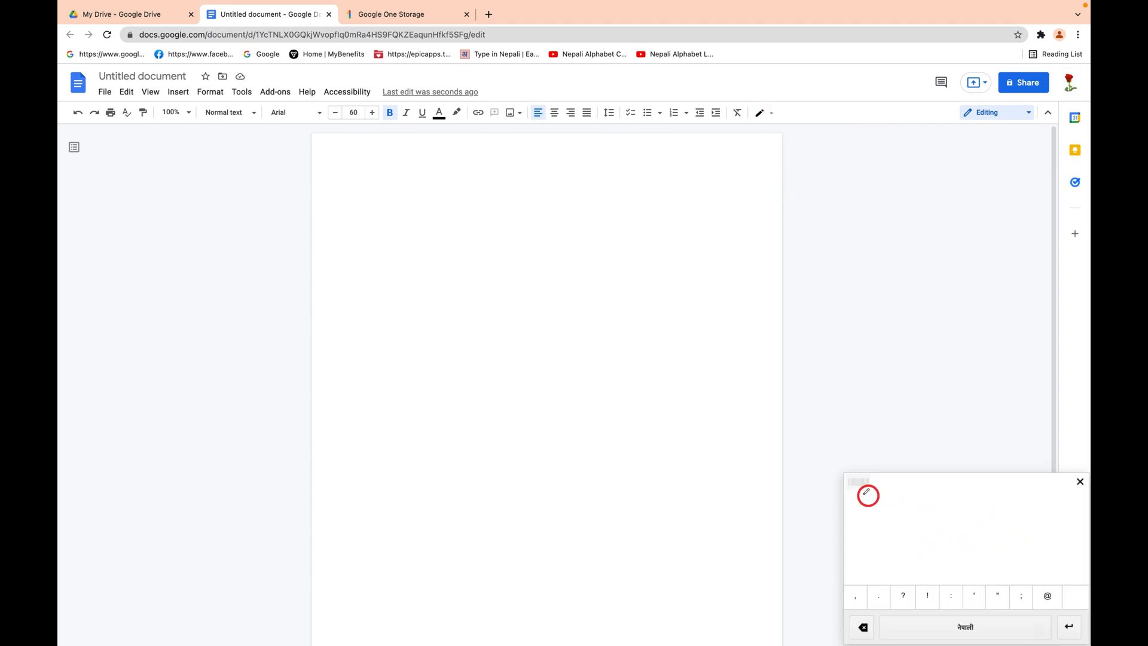
pyautogui.moveTo(856, 482); pyautogui.dragTo(419, 484)
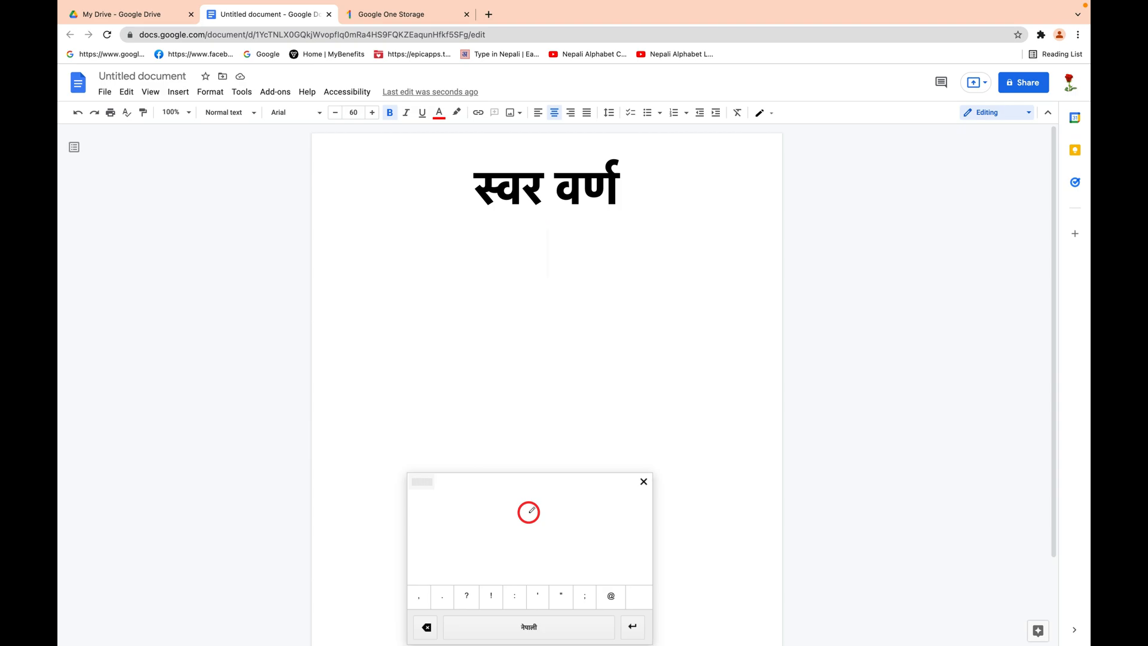
# Step: Handwrite the vowels अ and आ and insert them on the line below the heading
pyautogui.moveTo(433, 513)
pyautogui.mouseDown()
pyautogui.moveTo(445, 510)
pyautogui.moveTo(451, 526)
pyautogui.moveTo(441, 541)
pyautogui.moveTo(463, 540)
pyautogui.moveTo(456, 553)
pyautogui.moveTo(420, 547)
pyautogui.mouseUp()
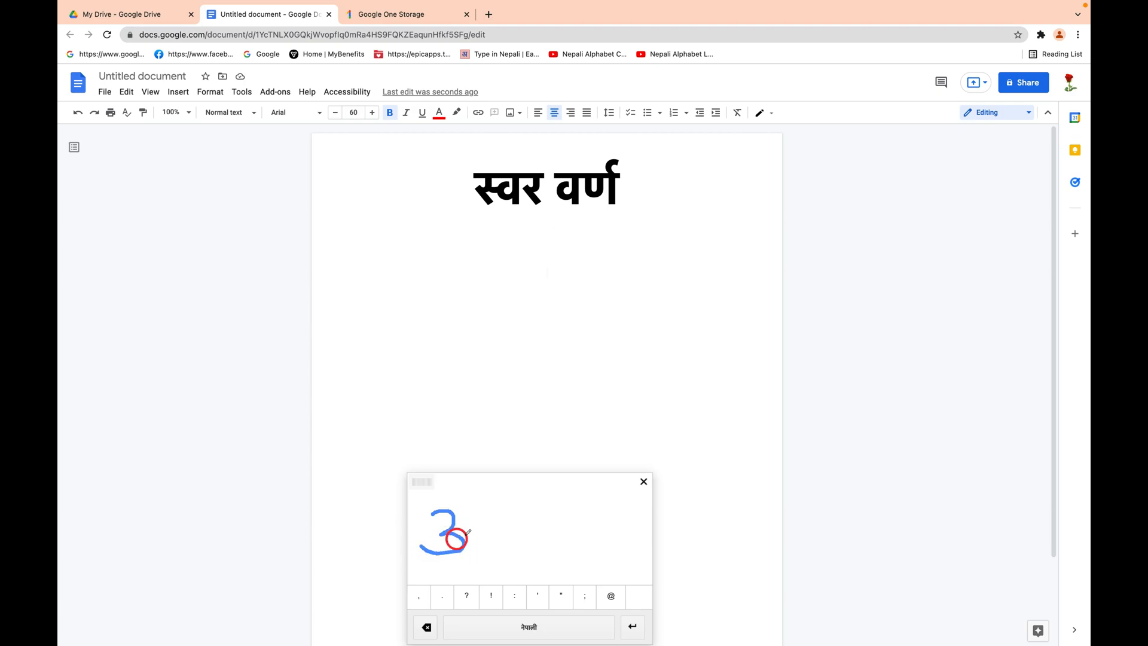
pyautogui.moveTo(478, 503)
pyautogui.mouseDown()
pyautogui.moveTo(481, 556)
pyautogui.moveTo(476, 524)
pyautogui.mouseUp()
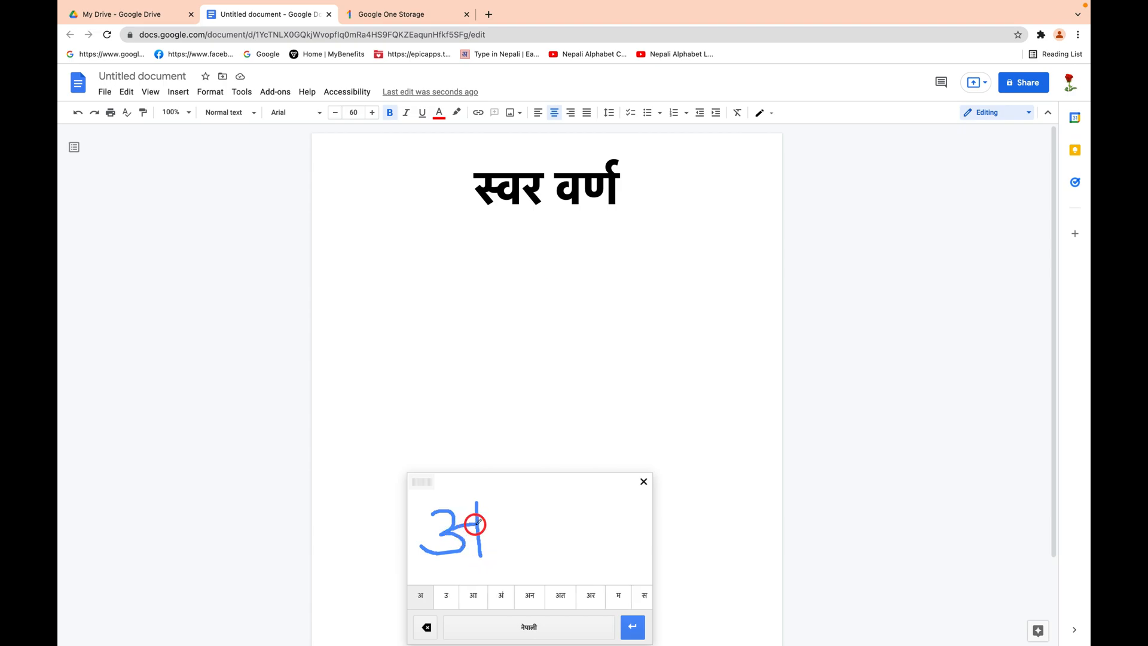
pyautogui.moveTo(453, 499); pyautogui.dragTo(494, 499)
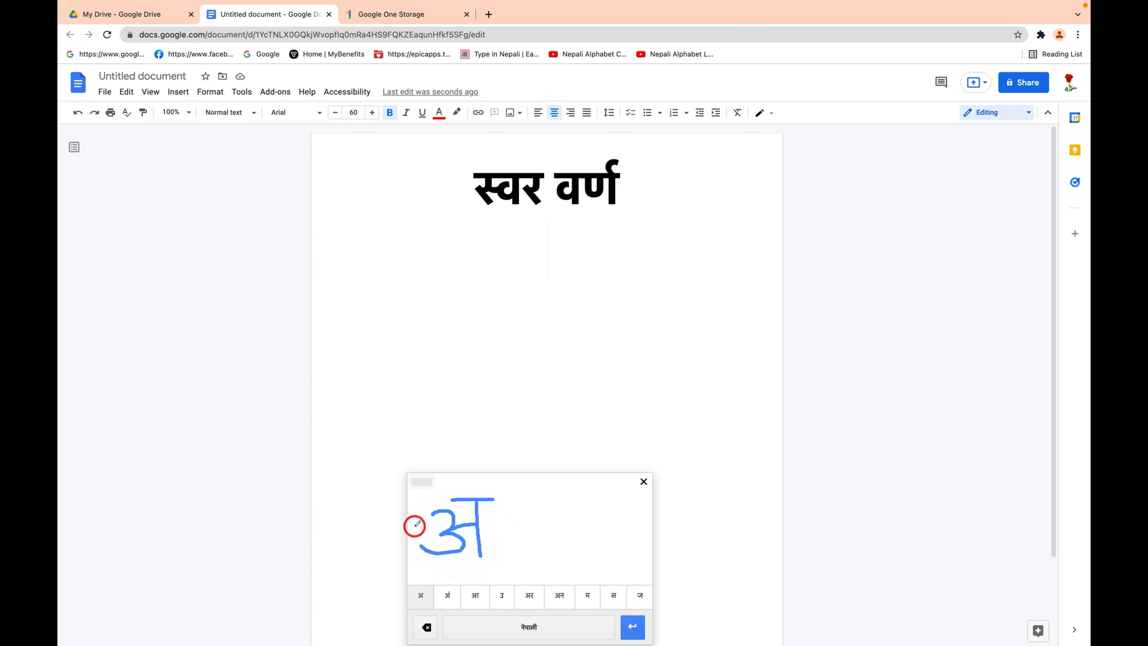
pyautogui.click(420, 596)
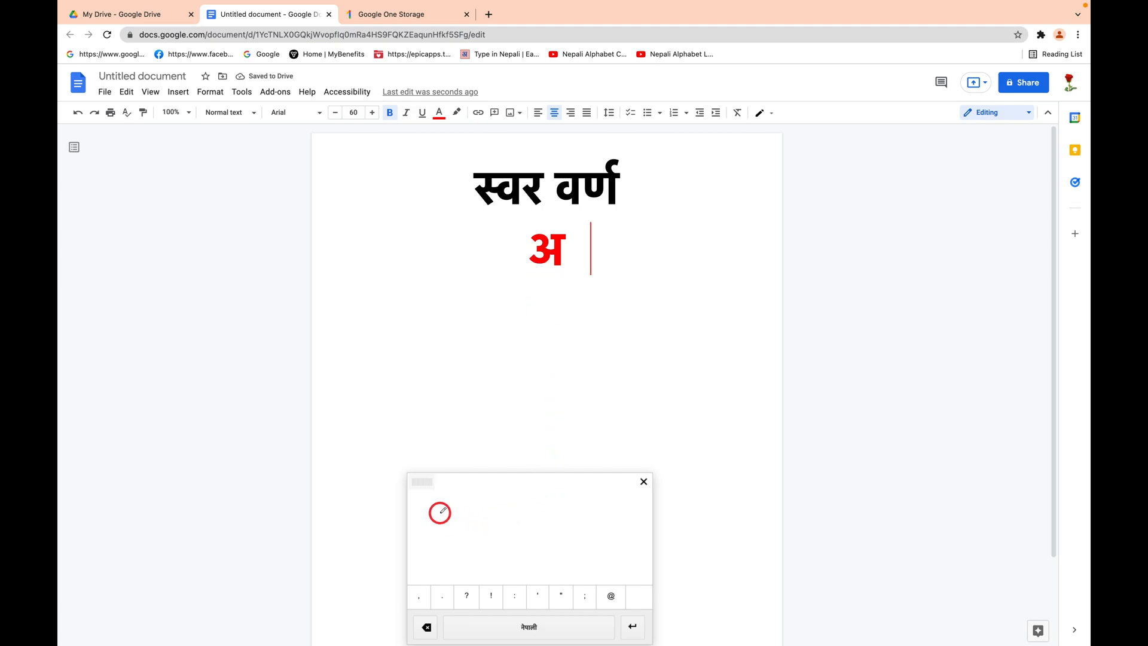
pyautogui.moveTo(435, 511)
pyautogui.mouseDown()
pyautogui.moveTo(465, 532)
pyautogui.moveTo(448, 546)
pyautogui.moveTo(430, 540)
pyautogui.mouseUp()
pyautogui.moveTo(488, 501); pyautogui.dragTo(497, 556)
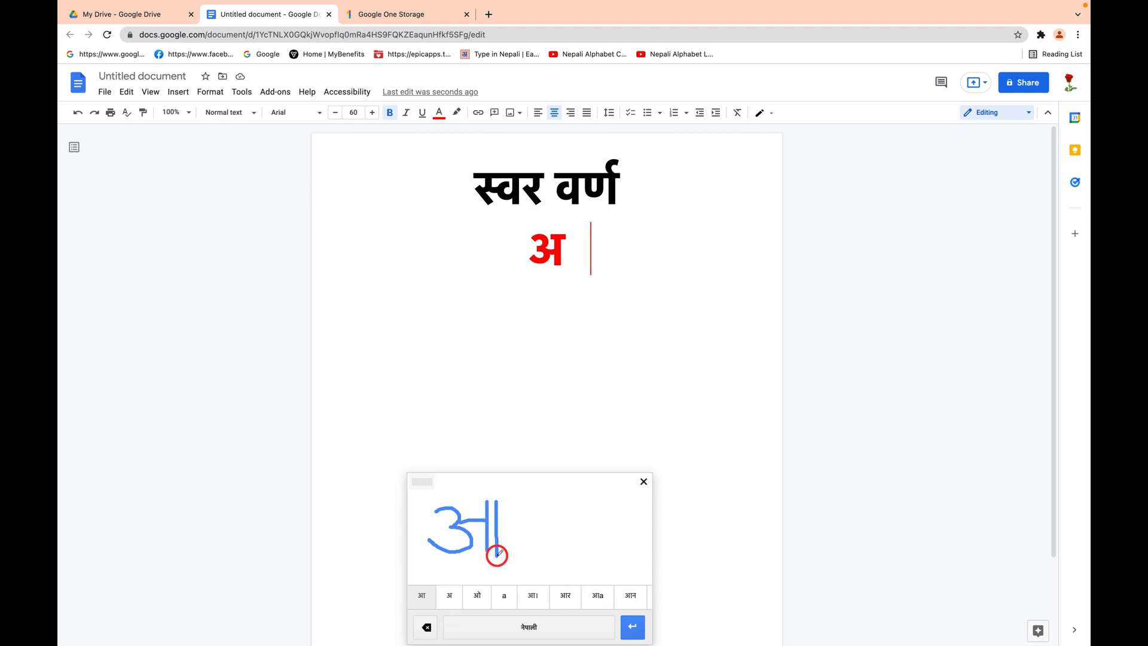
pyautogui.moveTo(471, 499); pyautogui.dragTo(495, 498)
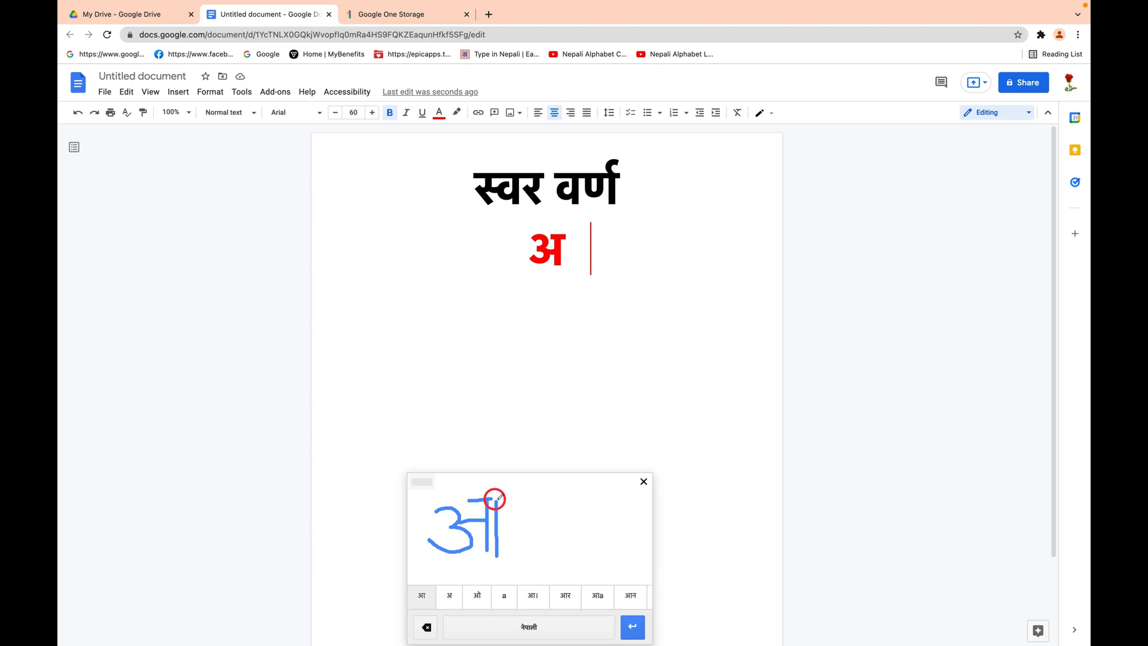
pyautogui.click(423, 595)
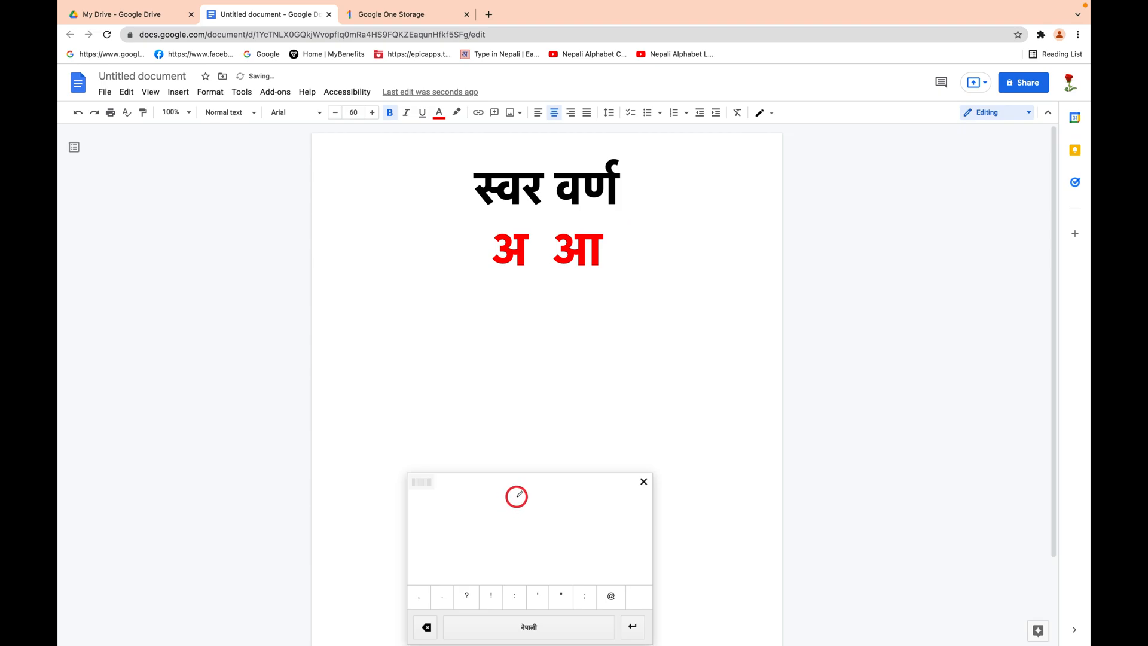
# Step: Handwrite the vowels इ and ई and insert them after आ on the same line
pyautogui.moveTo(517, 496)
pyautogui.mouseDown()
pyautogui.moveTo(515, 510)
pyautogui.moveTo(505, 505)
pyautogui.moveTo(515, 525)
pyautogui.moveTo(506, 546)
pyautogui.moveTo(518, 527)
pyautogui.moveTo(532, 553)
pyautogui.mouseUp()
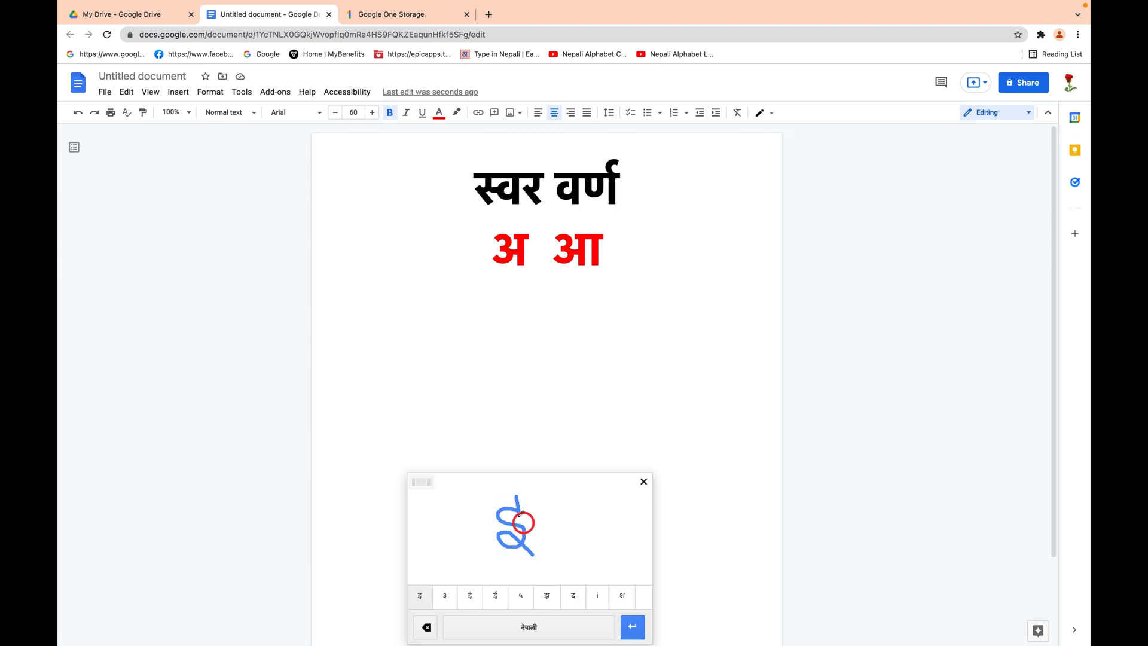
pyautogui.moveTo(495, 495); pyautogui.dragTo(533, 491)
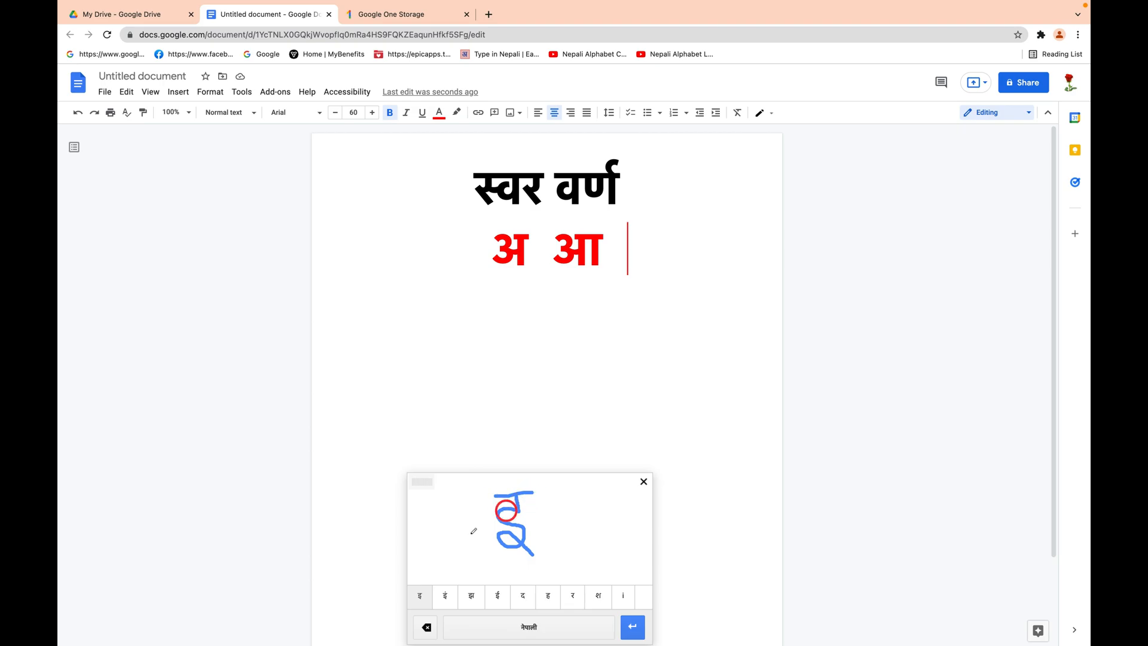
pyautogui.click(421, 597)
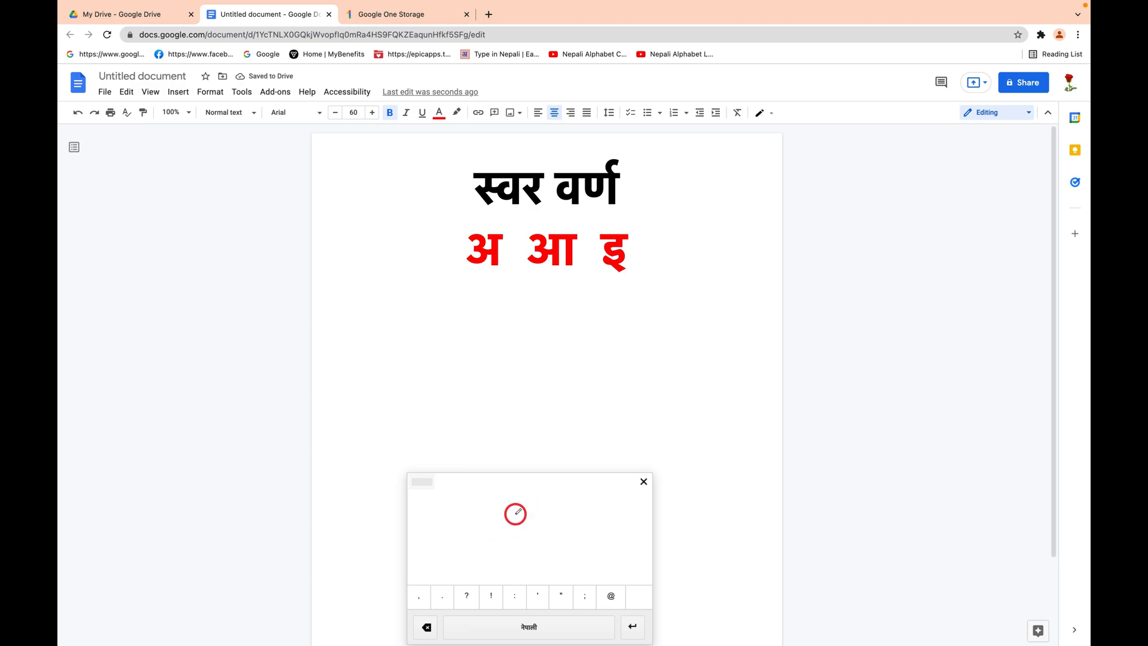
pyautogui.moveTo(515, 509)
pyautogui.mouseDown()
pyautogui.moveTo(502, 523)
pyautogui.moveTo(525, 541)
pyautogui.moveTo(501, 549)
pyautogui.moveTo(531, 562)
pyautogui.mouseUp()
pyautogui.moveTo(486, 507)
pyautogui.mouseDown()
pyautogui.moveTo(540, 505)
pyautogui.moveTo(526, 505)
pyautogui.mouseUp()
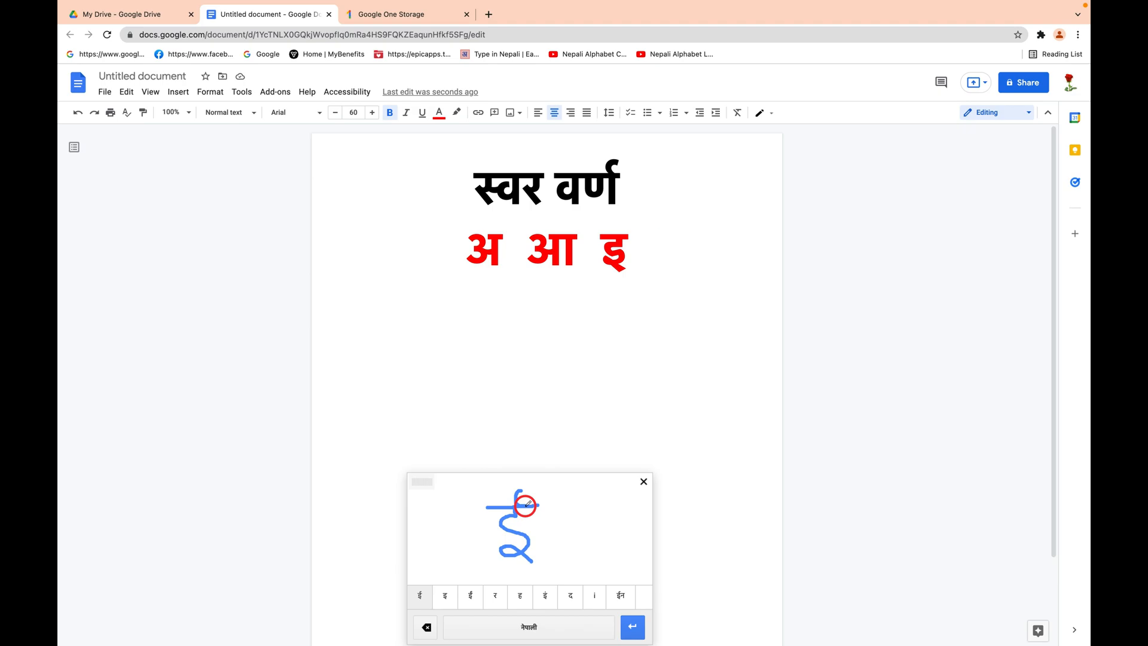
pyautogui.click(419, 595)
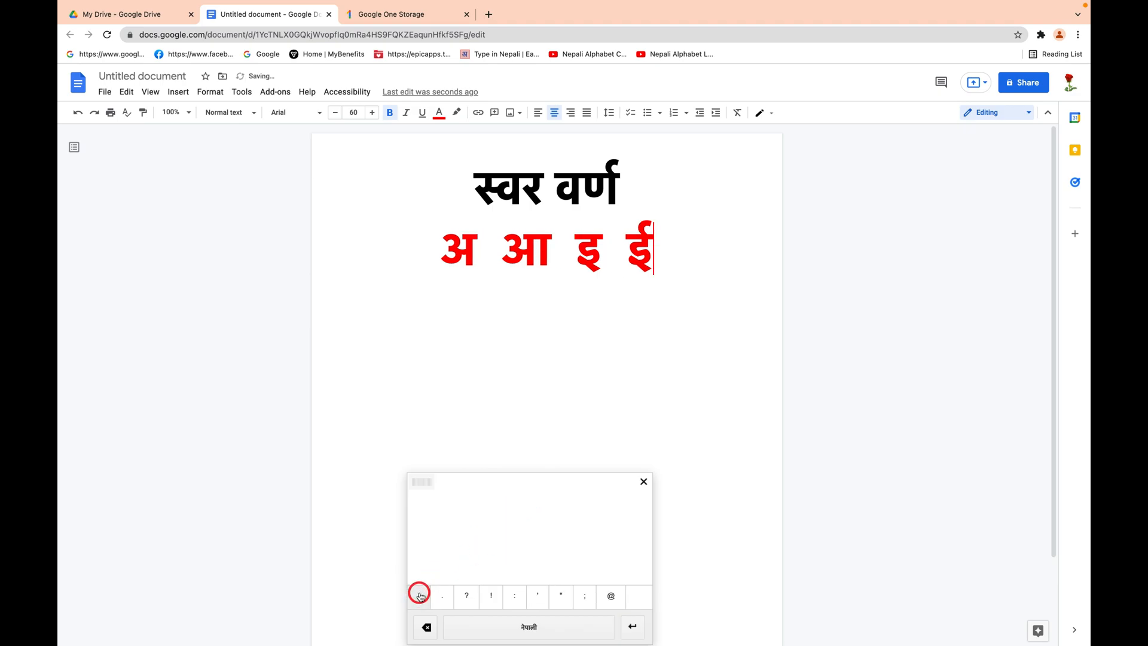
# Step: Start a new line below the first four vowels and insert the handwritten vowels उ and ऊ
pyautogui.press('Return')
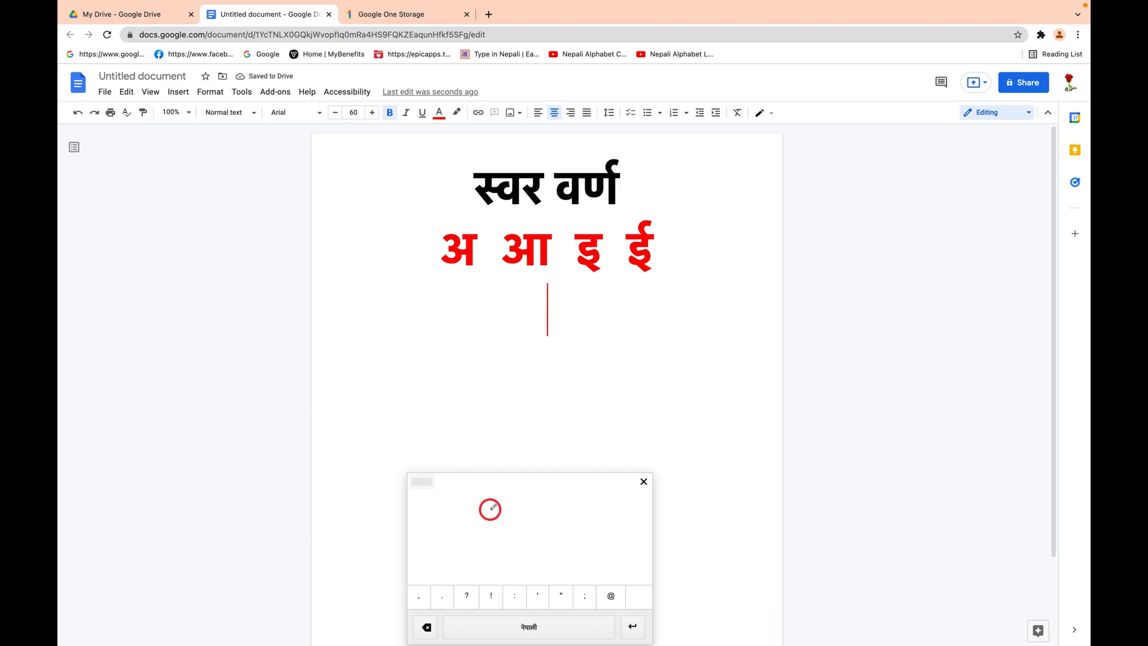
pyautogui.moveTo(490, 506)
pyautogui.mouseDown()
pyautogui.moveTo(504, 518)
pyautogui.moveTo(488, 540)
pyautogui.moveTo(507, 542)
pyautogui.moveTo(501, 570)
pyautogui.moveTo(461, 567)
pyautogui.moveTo(478, 509)
pyautogui.moveTo(518, 504)
pyautogui.mouseUp()
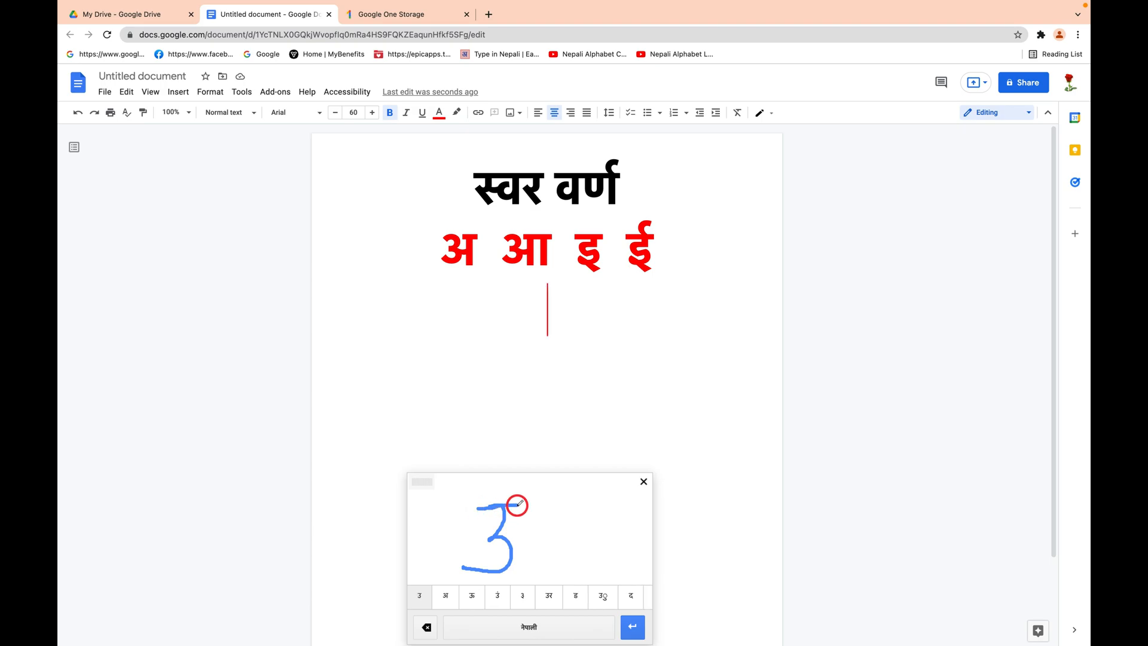
pyautogui.click(421, 594)
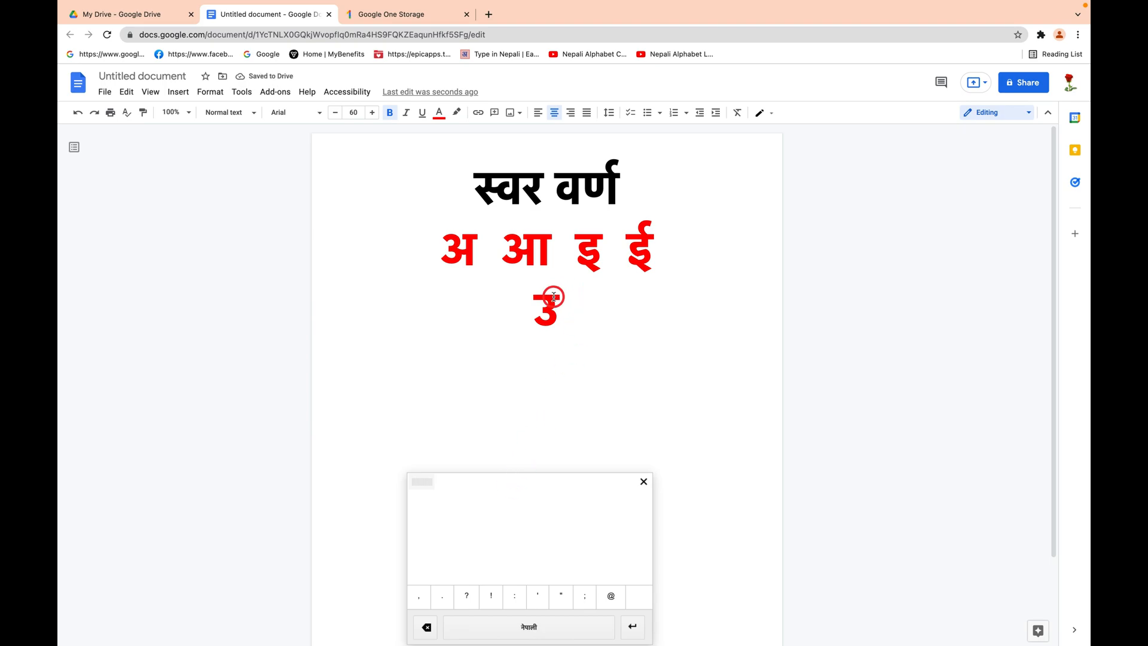
pyautogui.moveTo(483, 512)
pyautogui.mouseDown()
pyautogui.moveTo(495, 510)
pyautogui.moveTo(502, 550)
pyautogui.moveTo(464, 557)
pyautogui.mouseUp()
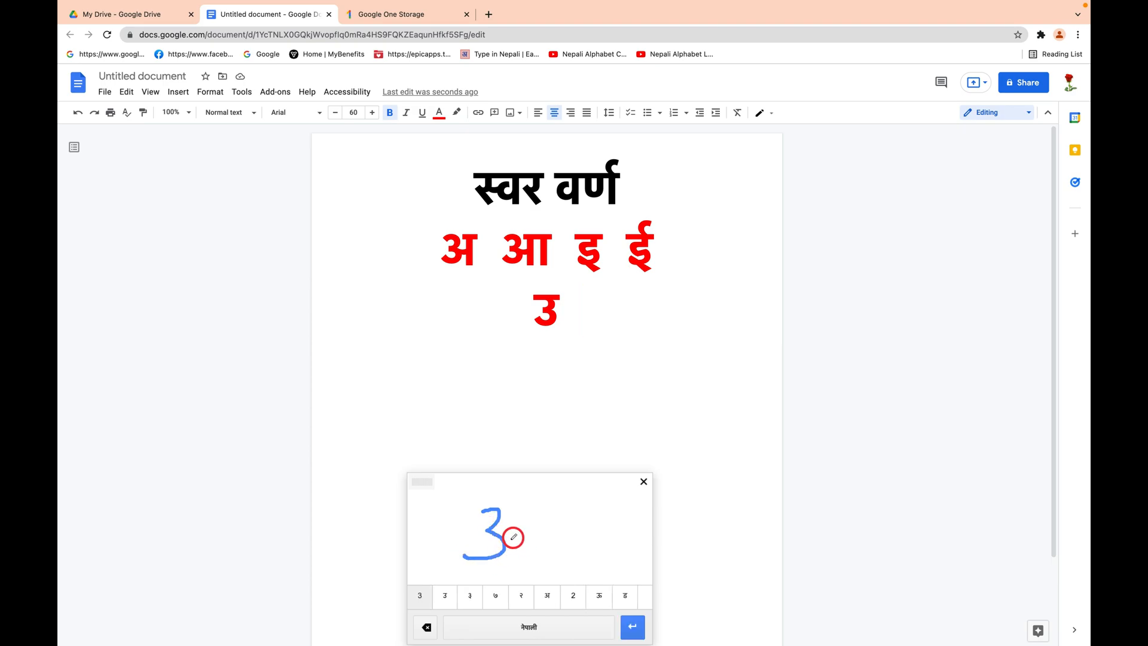
pyautogui.moveTo(512, 532); pyautogui.dragTo(517, 545)
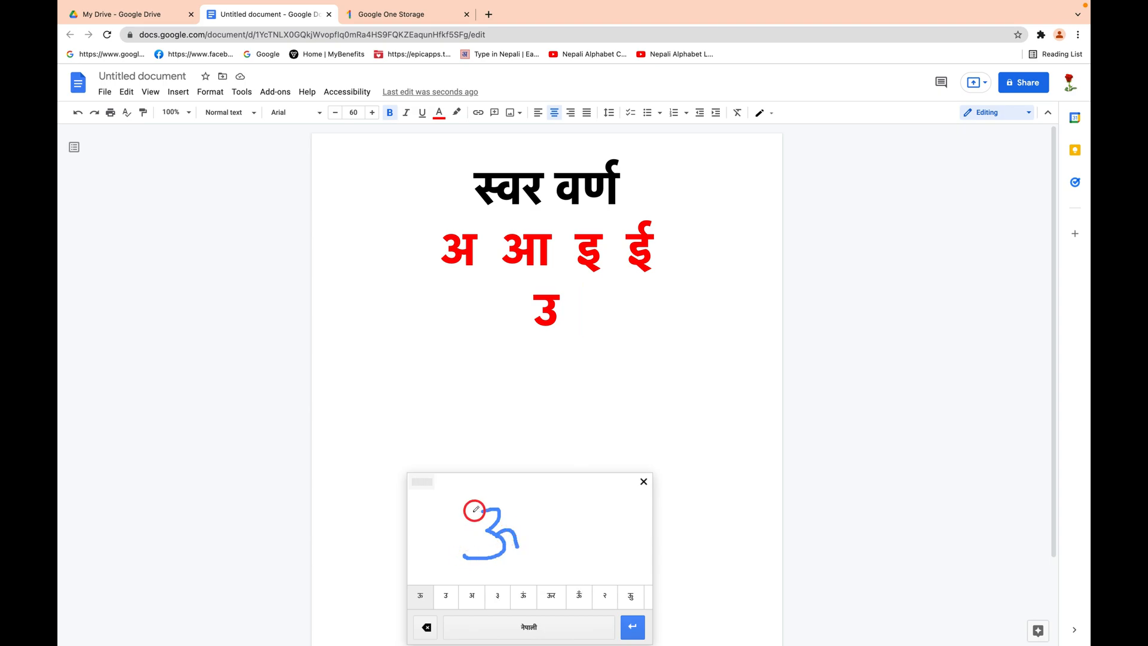
pyautogui.moveTo(471, 511); pyautogui.dragTo(521, 508)
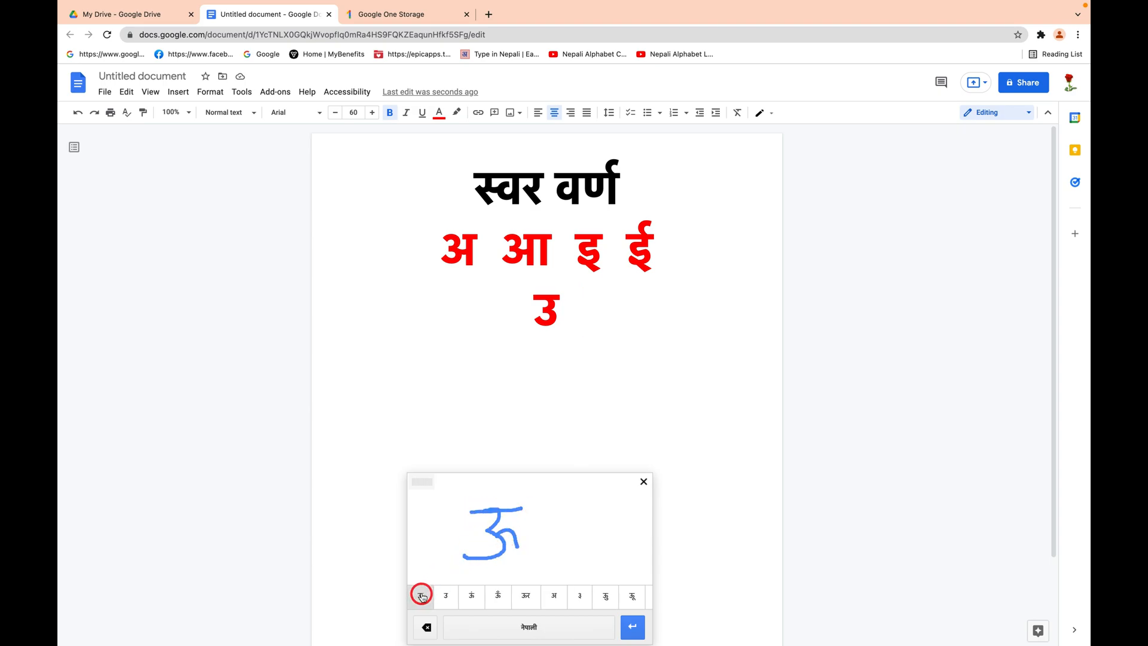
pyautogui.click(421, 595)
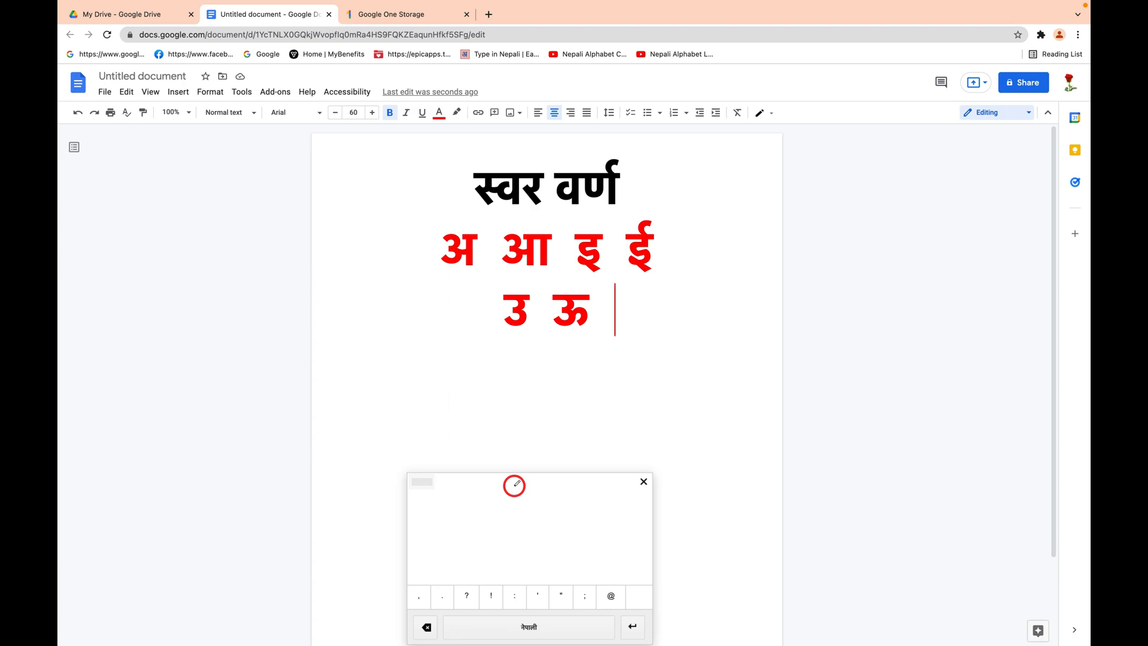
# Step: Handwrite the vowels ऋ and ए and insert them after ऊ on the same line
pyautogui.moveTo(505, 541); pyautogui.dragTo(505, 560)
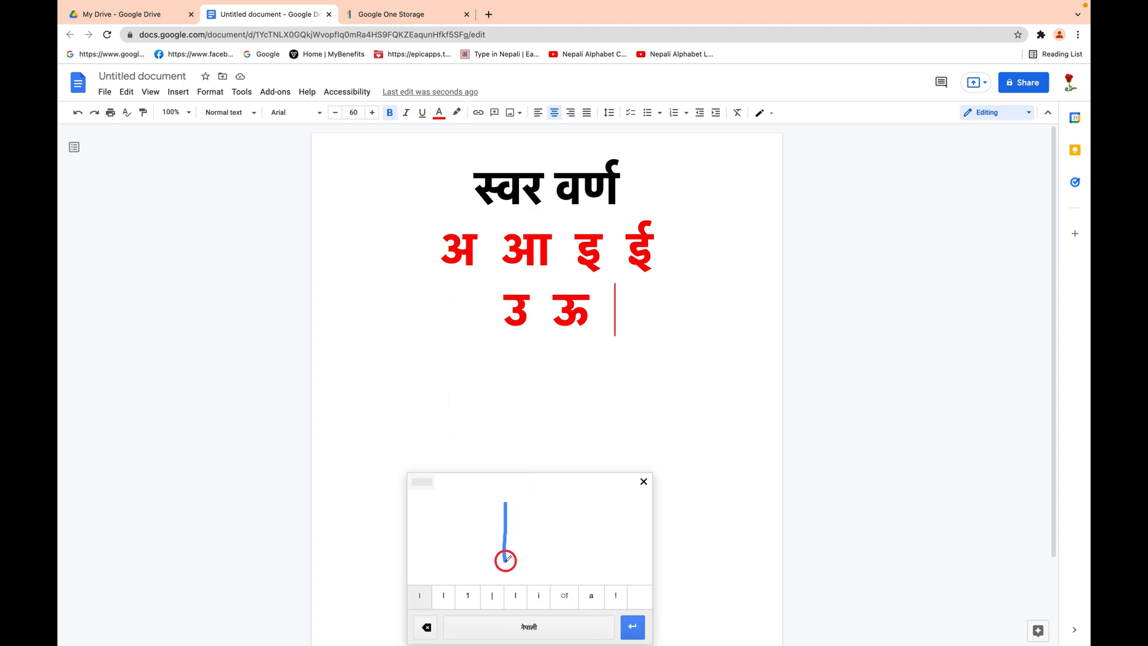
pyautogui.moveTo(469, 518)
pyautogui.mouseDown()
pyautogui.moveTo(505, 522)
pyautogui.moveTo(471, 549)
pyautogui.moveTo(514, 526)
pyautogui.moveTo(523, 500)
pyautogui.moveTo(517, 554)
pyautogui.moveTo(543, 554)
pyautogui.mouseUp()
pyautogui.moveTo(483, 506); pyautogui.dragTo(541, 499)
pyautogui.click(420, 595)
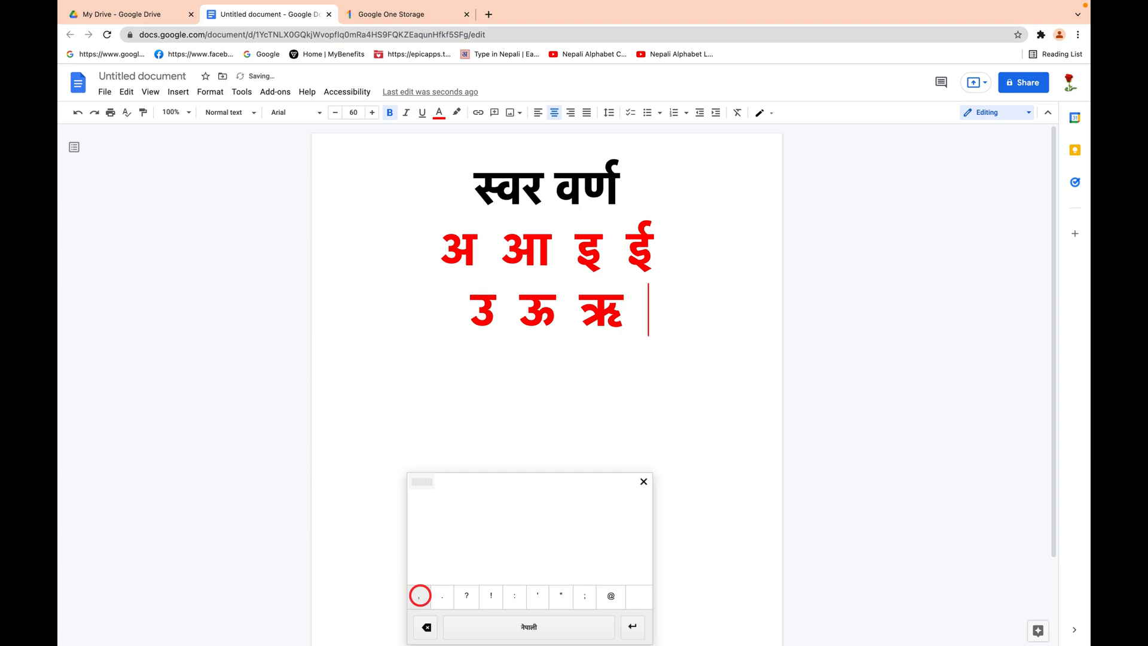
pyautogui.moveTo(493, 511)
pyautogui.mouseDown()
pyautogui.moveTo(472, 523)
pyautogui.moveTo(507, 550)
pyautogui.mouseUp()
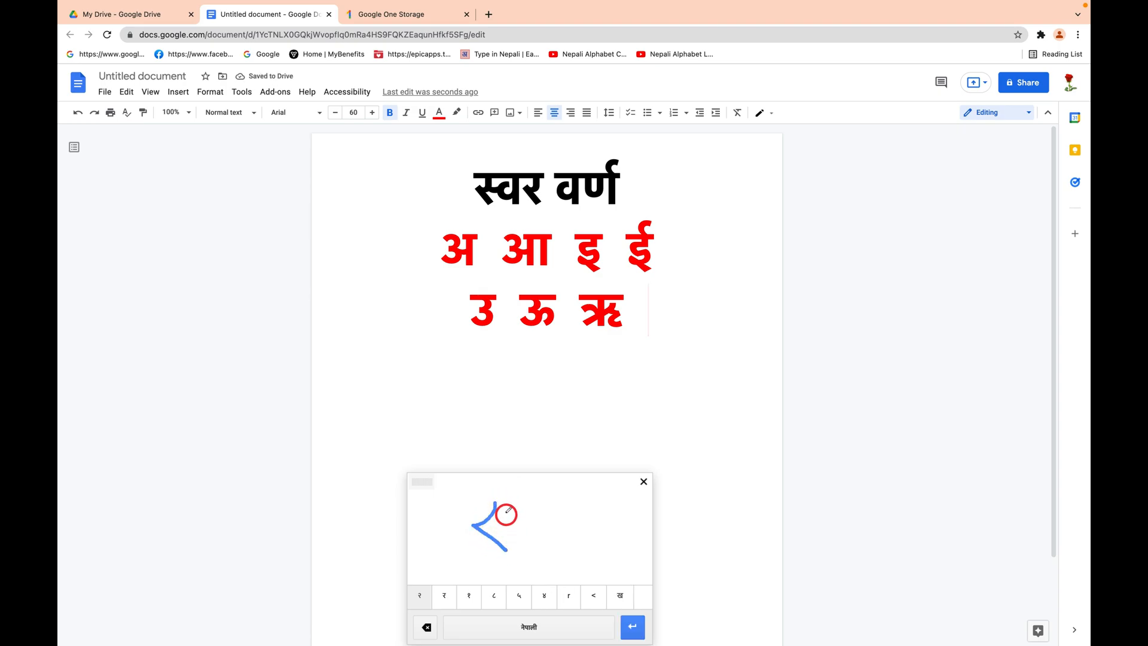
pyautogui.moveTo(504, 495)
pyautogui.mouseDown()
pyautogui.moveTo(505, 513)
pyautogui.moveTo(479, 520)
pyautogui.moveTo(518, 498)
pyautogui.mouseUp()
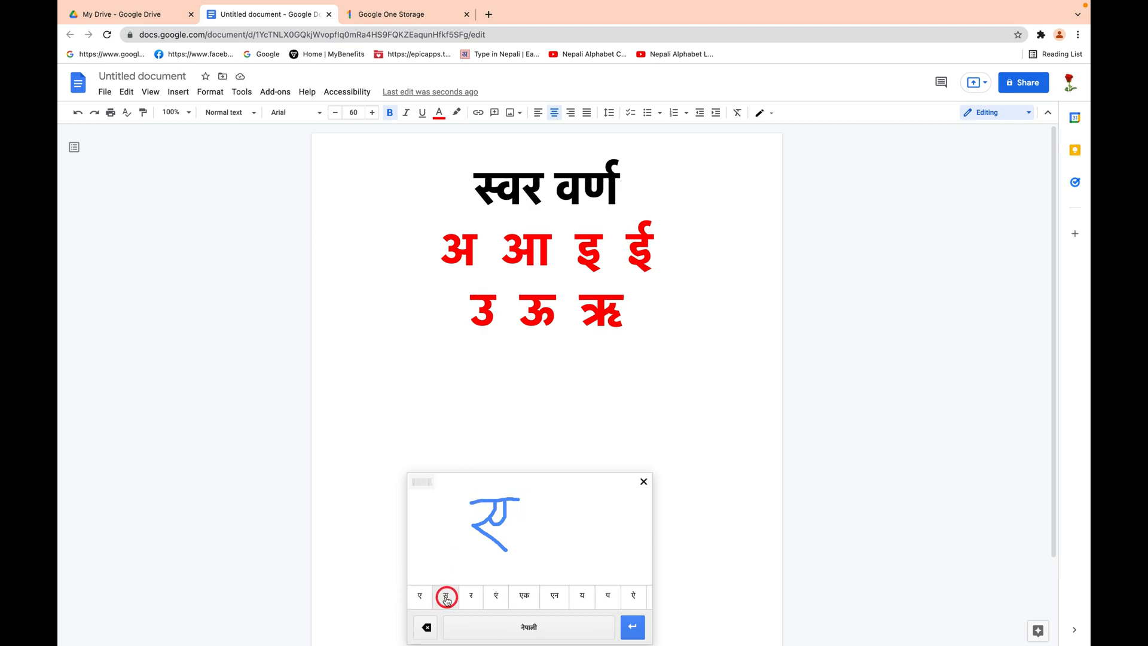
pyautogui.click(420, 595)
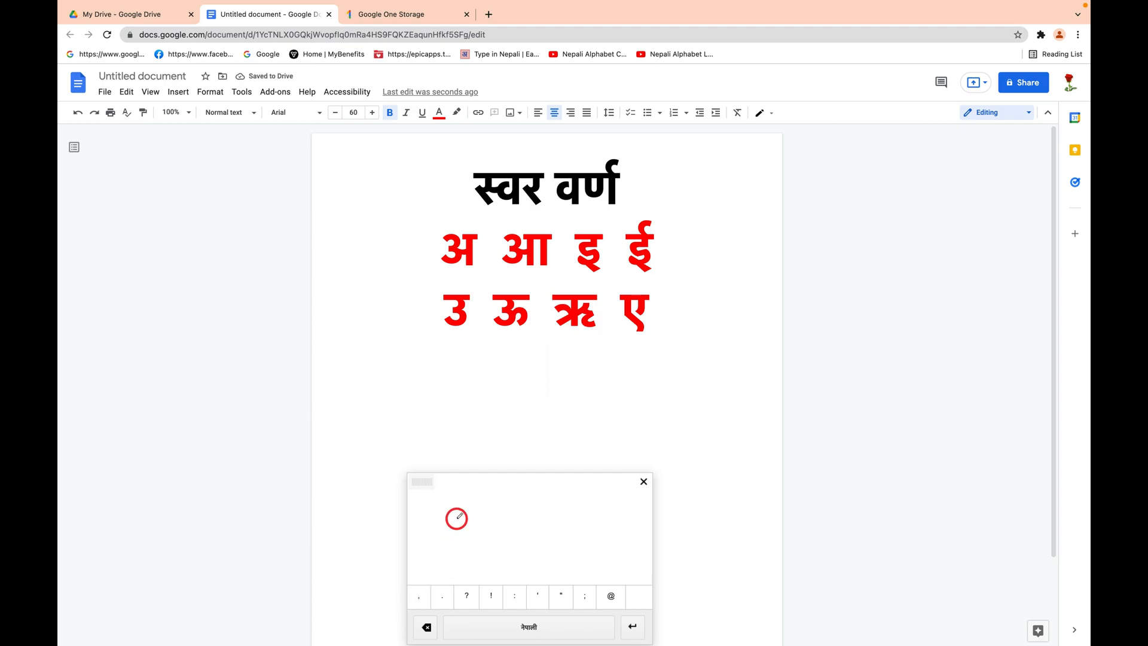
# Step: Handwrite the vowels ऐ and ओ and insert them on a new line below उ ऊ ऋ ए
pyautogui.moveTo(467, 503)
pyautogui.mouseDown()
pyautogui.moveTo(442, 530)
pyautogui.moveTo(478, 558)
pyautogui.mouseUp()
pyautogui.moveTo(480, 501)
pyautogui.mouseDown()
pyautogui.moveTo(476, 527)
pyautogui.moveTo(461, 530)
pyautogui.moveTo(465, 503)
pyautogui.mouseUp()
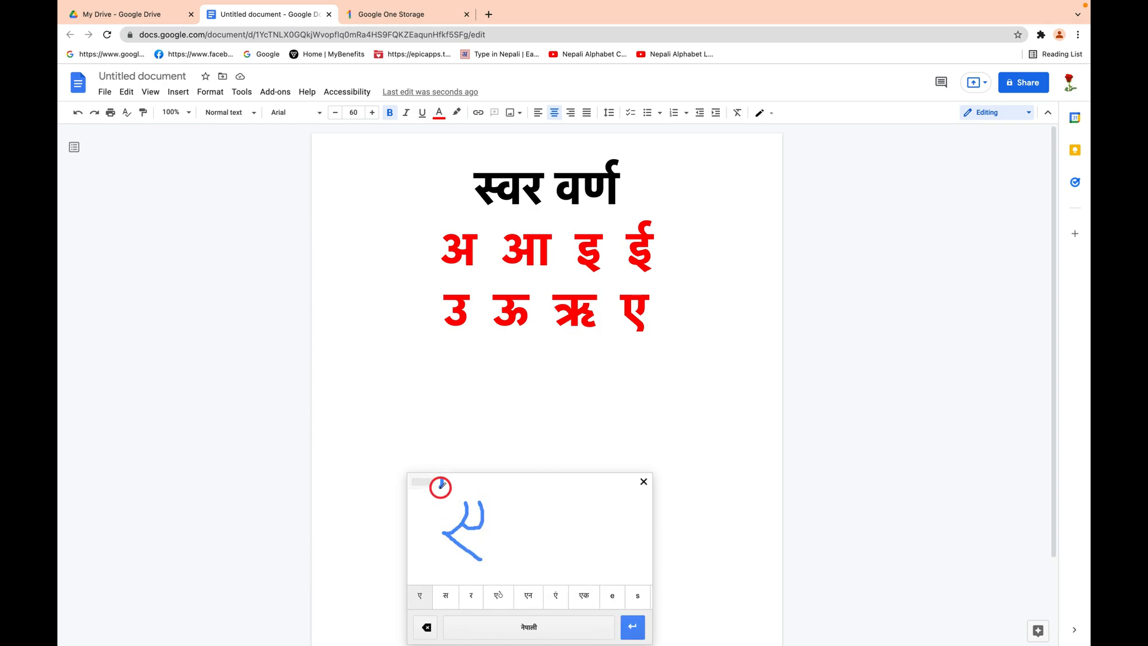
pyautogui.click(420, 595)
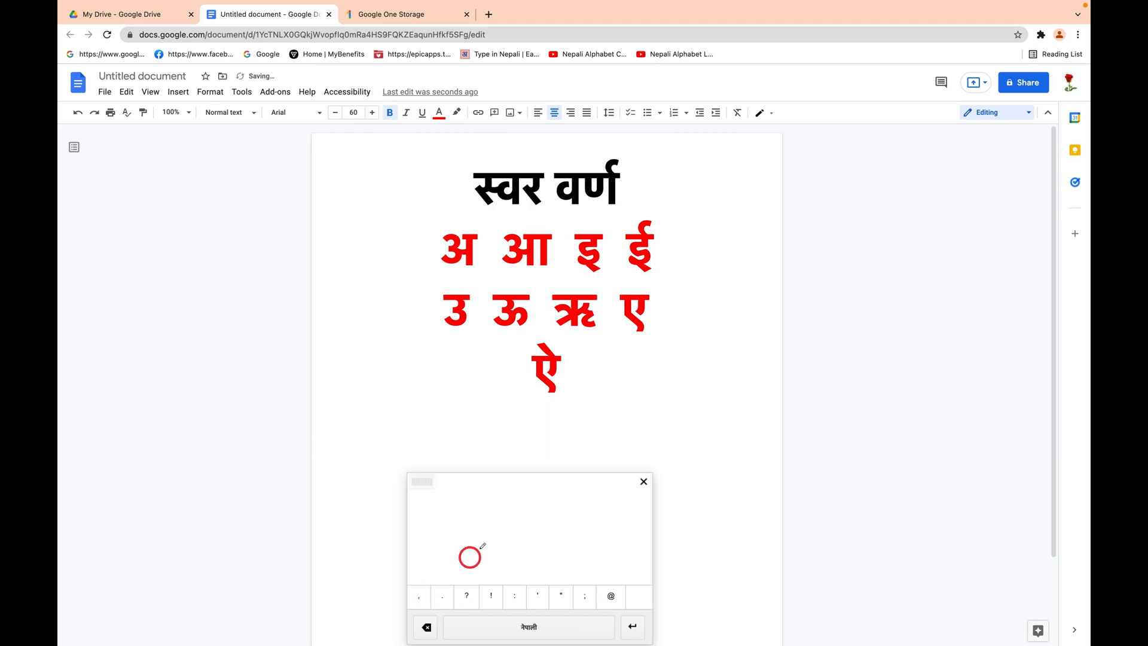
pyautogui.moveTo(472, 505)
pyautogui.mouseDown()
pyautogui.moveTo(487, 504)
pyautogui.moveTo(478, 527)
pyautogui.moveTo(498, 545)
pyautogui.moveTo(472, 553)
pyautogui.mouseUp()
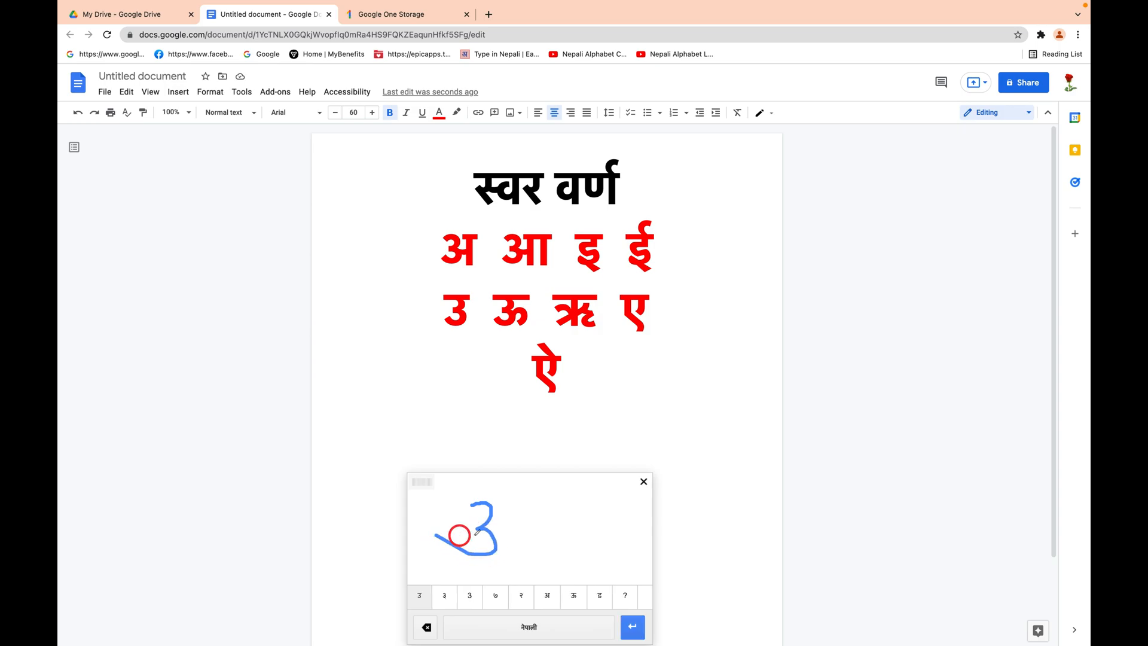
pyautogui.moveTo(508, 505); pyautogui.dragTo(520, 553)
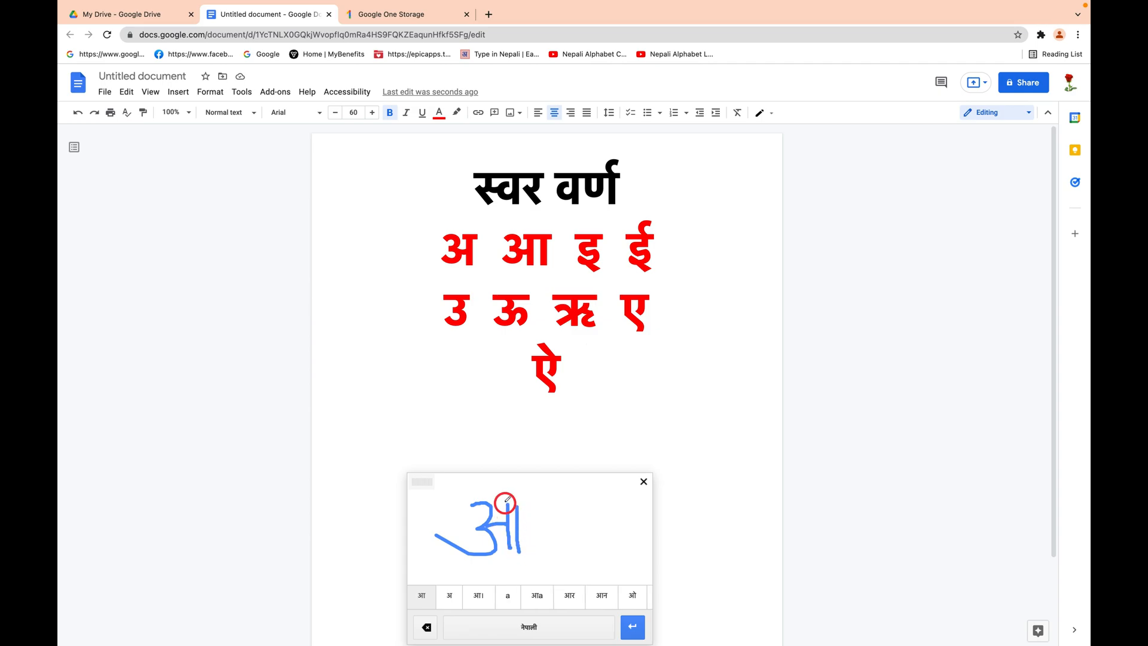
pyautogui.moveTo(498, 476)
pyautogui.mouseDown()
pyautogui.moveTo(490, 486)
pyautogui.moveTo(511, 501)
pyautogui.mouseUp()
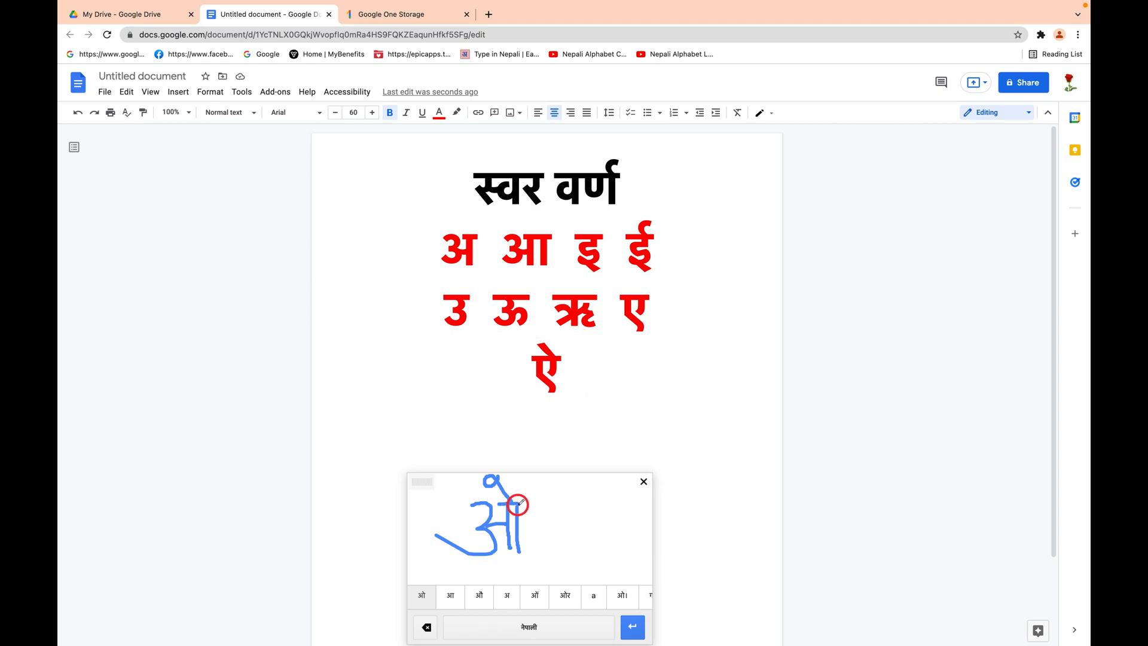
pyautogui.click(422, 595)
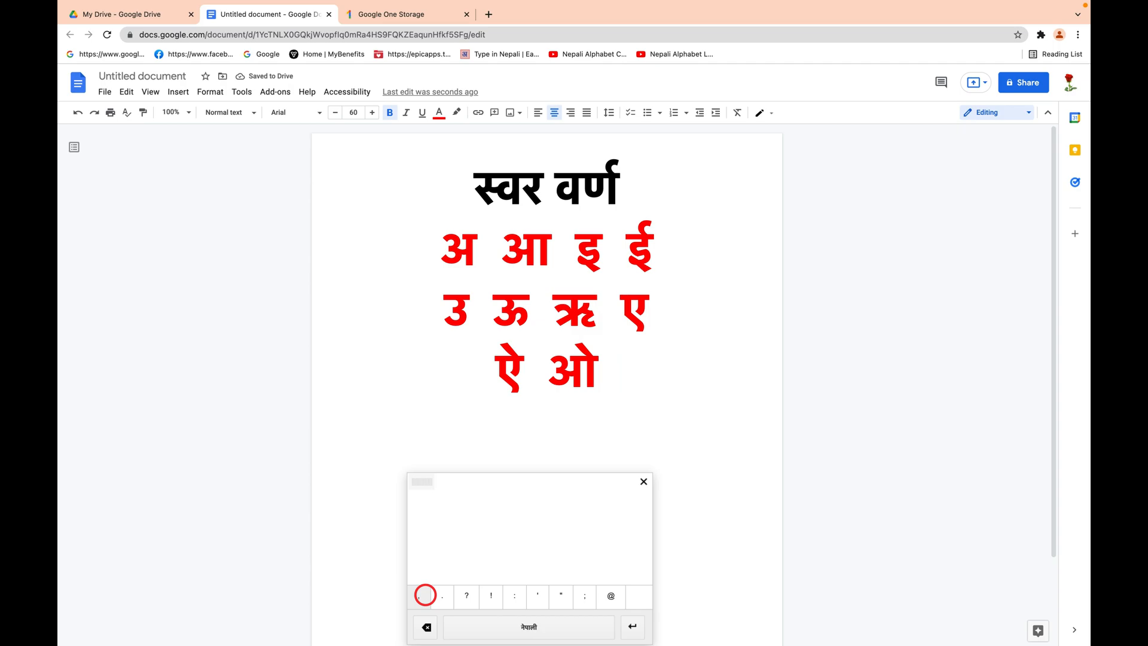
# Step: Handwrite the vowel औ and insert it after ओ on the third vowel line
pyautogui.moveTo(436, 521)
pyautogui.mouseDown()
pyautogui.moveTo(467, 513)
pyautogui.moveTo(458, 542)
pyautogui.moveTo(482, 550)
pyautogui.moveTo(505, 535)
pyautogui.mouseUp()
pyautogui.moveTo(505, 512)
pyautogui.mouseDown()
pyautogui.moveTo(505, 560)
pyautogui.moveTo(524, 562)
pyautogui.mouseUp()
pyautogui.moveTo(472, 476)
pyautogui.mouseDown()
pyautogui.moveTo(469, 489)
pyautogui.moveTo(499, 500)
pyautogui.moveTo(502, 477)
pyautogui.moveTo(492, 476)
pyautogui.moveTo(529, 509)
pyautogui.mouseUp()
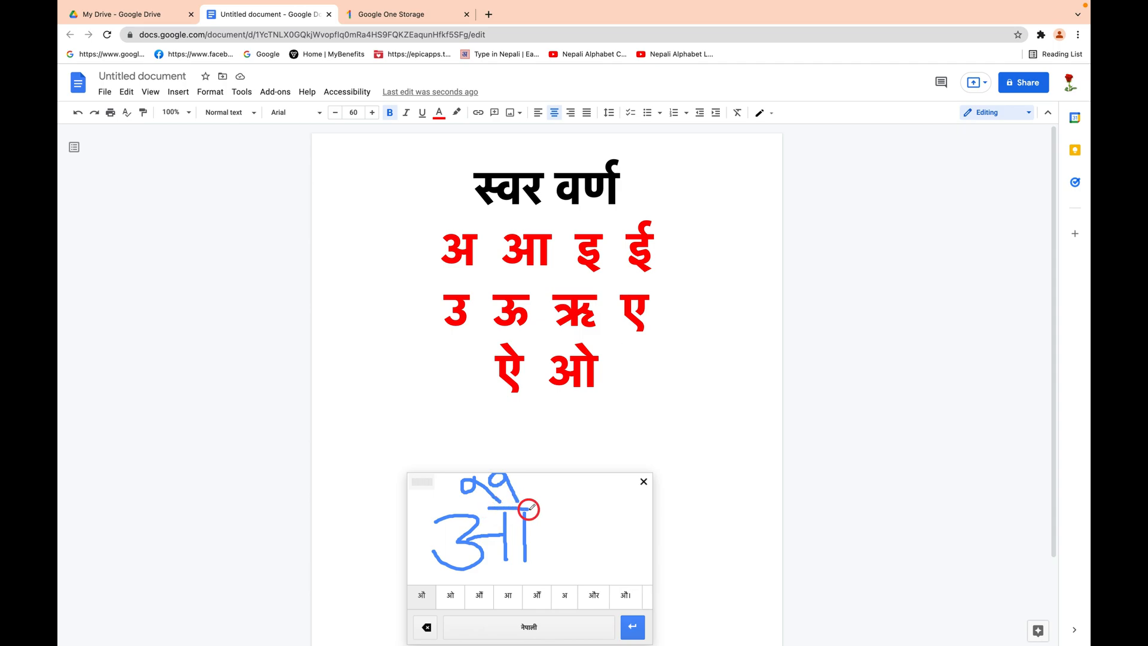
pyautogui.click(422, 595)
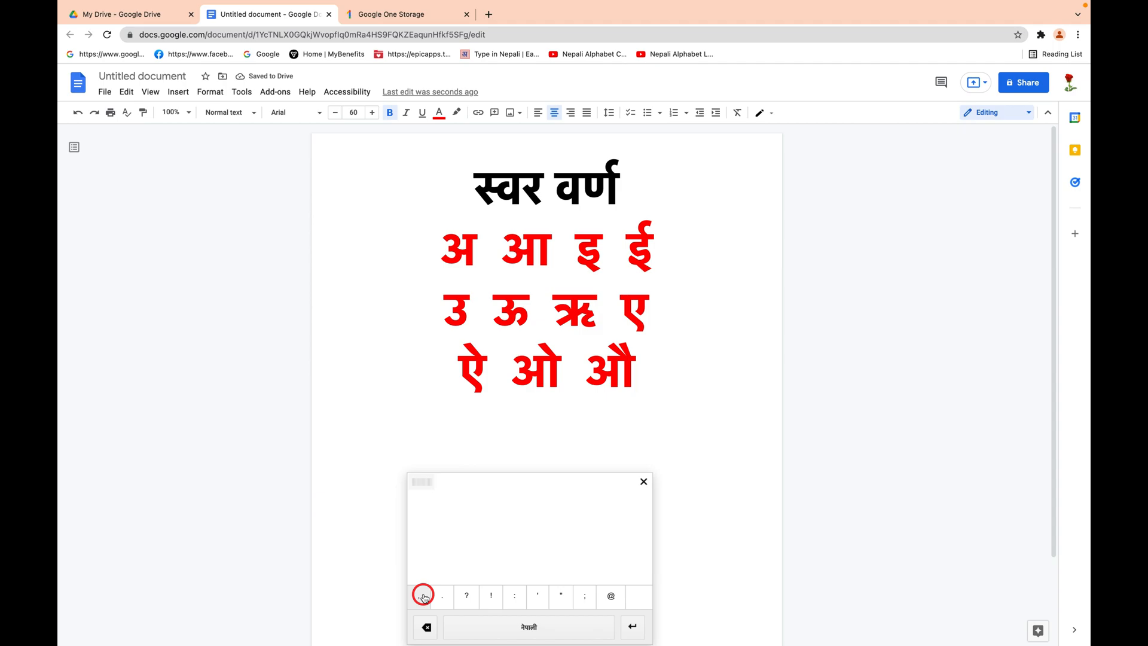
# Step: Start a fourth vowel line and insert the handwritten vowels अं and अः on it
pyautogui.press('Return')
pyautogui.moveTo(446, 517)
pyautogui.mouseDown()
pyautogui.moveTo(472, 541)
pyautogui.moveTo(449, 558)
pyautogui.mouseUp()
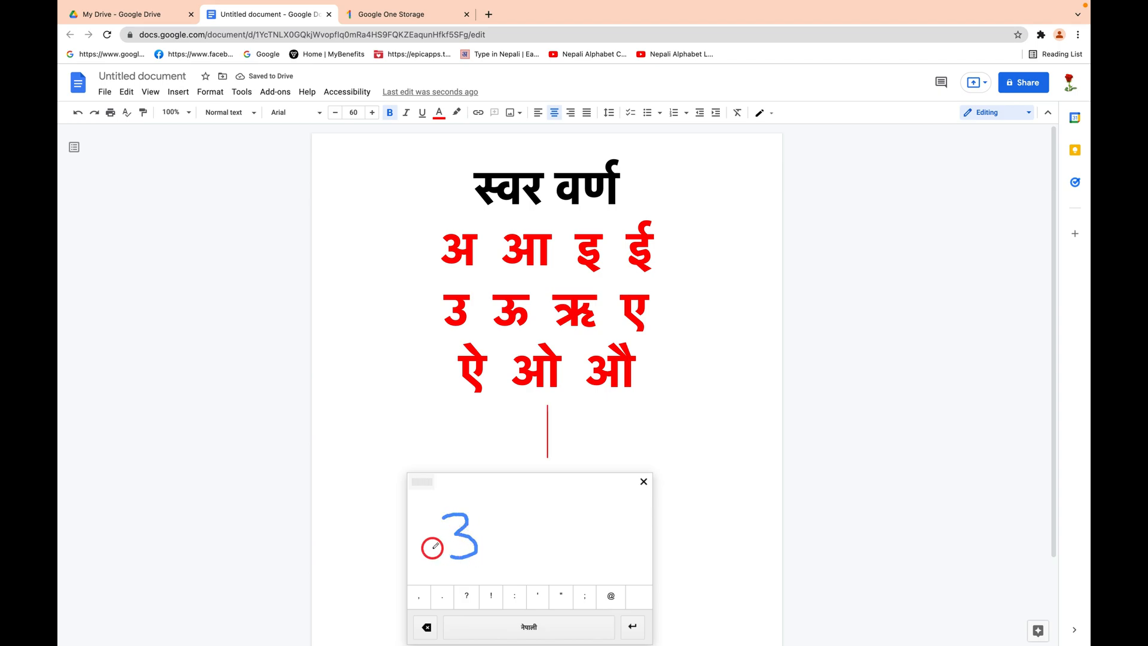
pyautogui.moveTo(490, 513)
pyautogui.mouseDown()
pyautogui.moveTo(492, 557)
pyautogui.moveTo(477, 526)
pyautogui.moveTo(491, 519)
pyautogui.moveTo(492, 497)
pyautogui.moveTo(509, 506)
pyautogui.mouseUp()
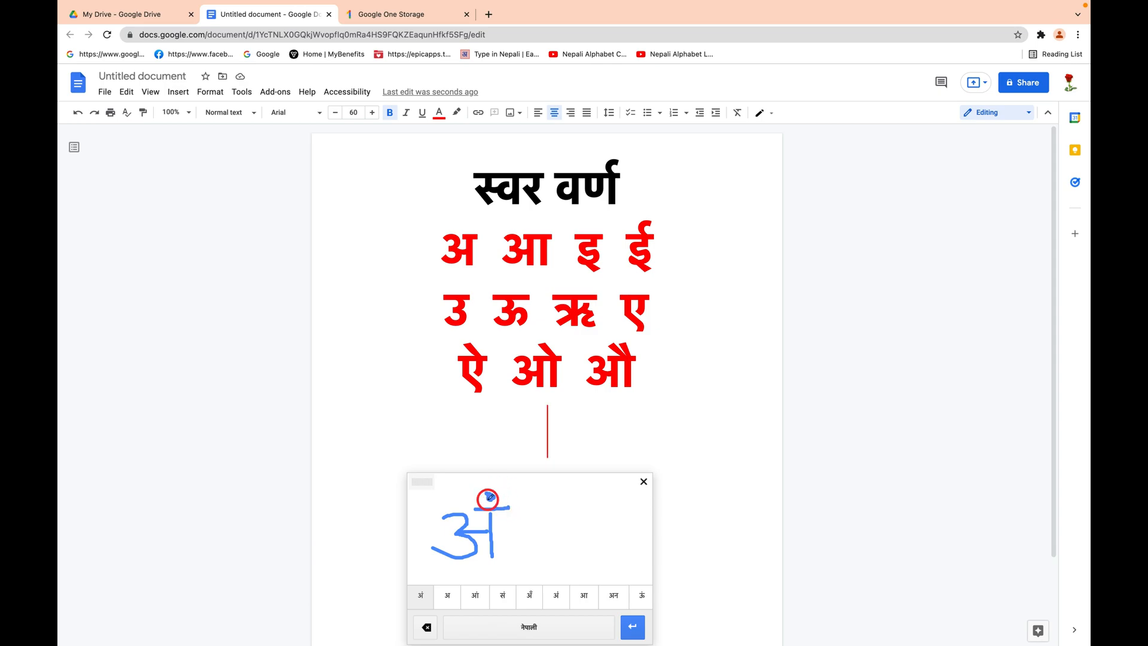
pyautogui.click(422, 595)
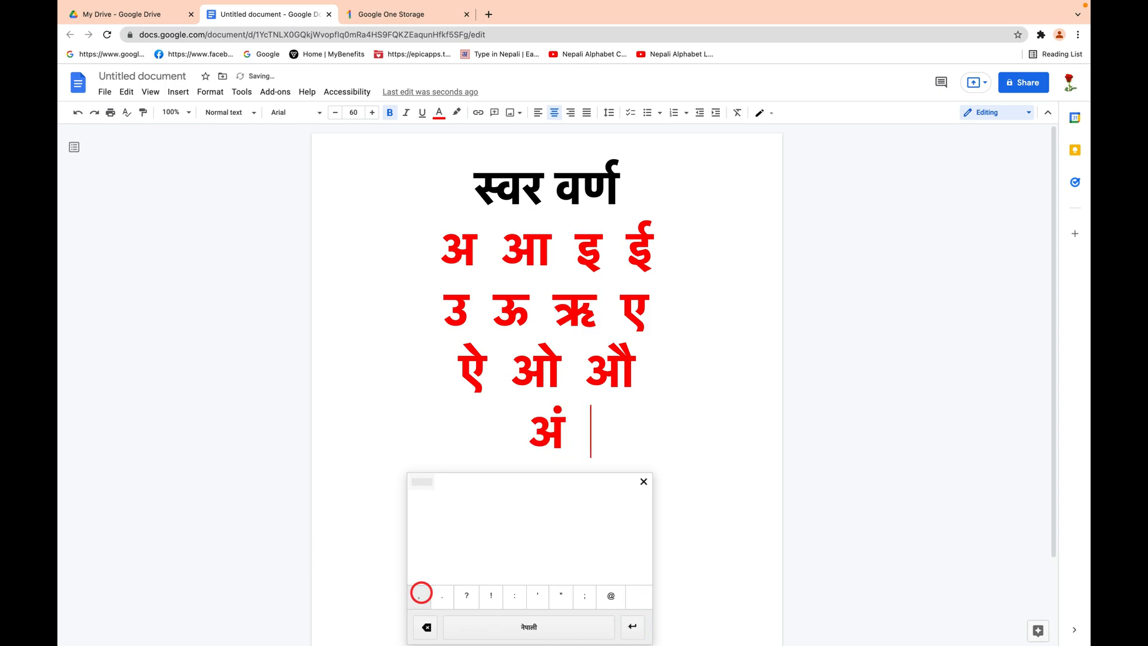
pyautogui.moveTo(461, 509)
pyautogui.mouseDown()
pyautogui.moveTo(475, 506)
pyautogui.moveTo(482, 545)
pyautogui.moveTo(447, 537)
pyautogui.mouseUp()
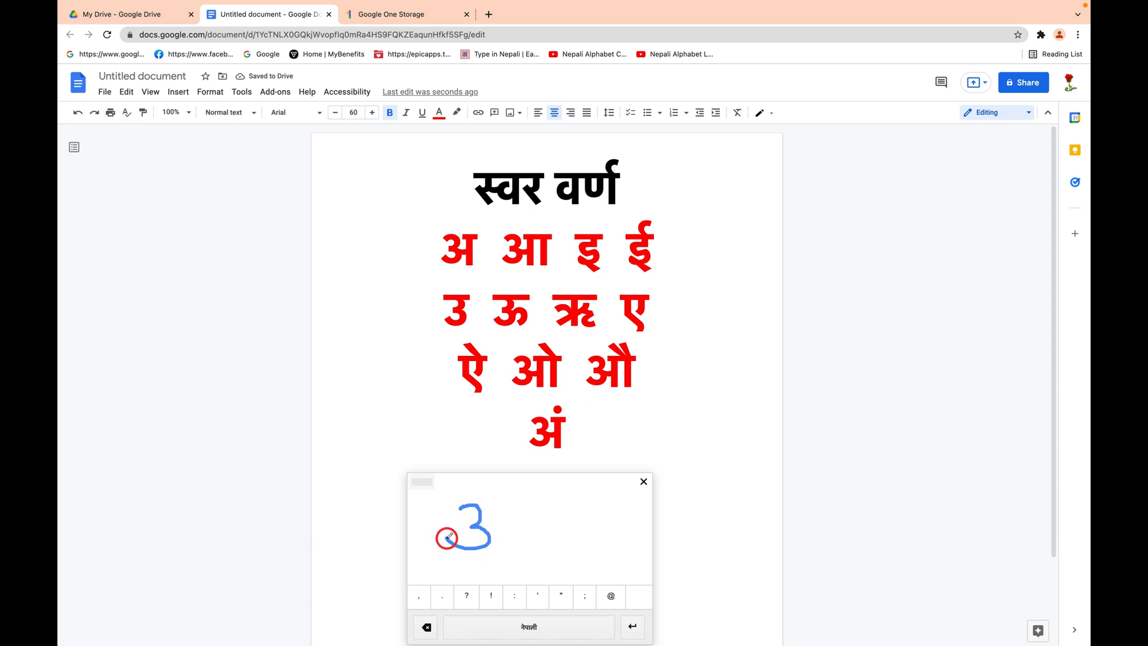
pyautogui.moveTo(508, 502)
pyautogui.mouseDown()
pyautogui.moveTo(510, 545)
pyautogui.moveTo(507, 515)
pyautogui.moveTo(521, 507)
pyautogui.moveTo(523, 532)
pyautogui.mouseUp()
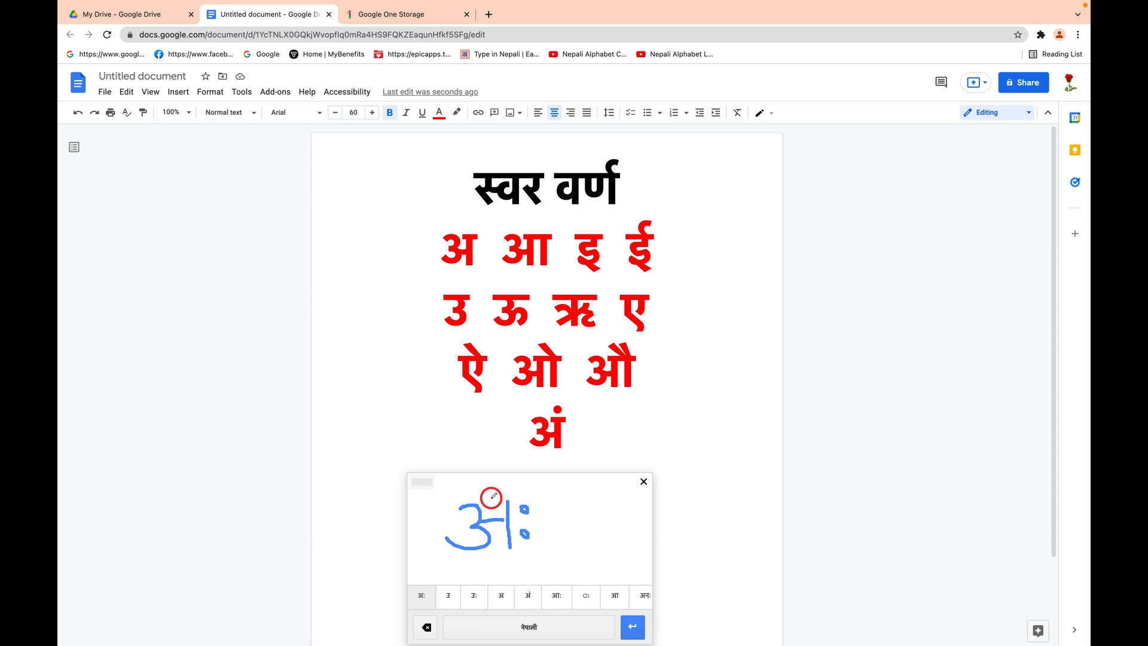
pyautogui.moveTo(461, 499); pyautogui.dragTo(527, 497)
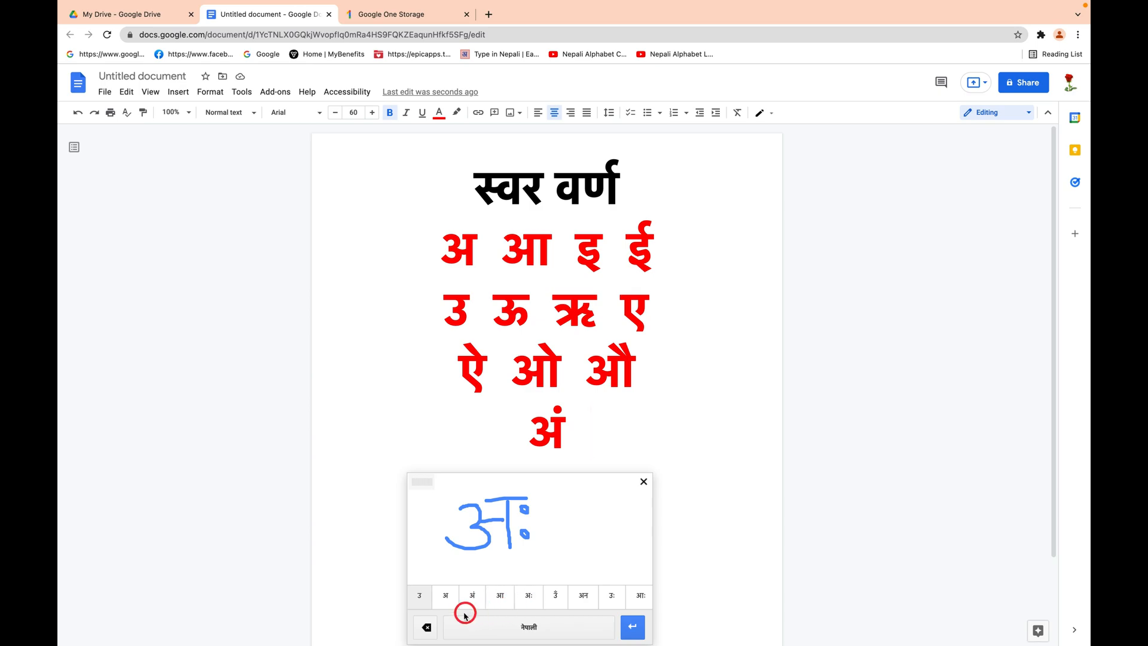
pyautogui.click(531, 596)
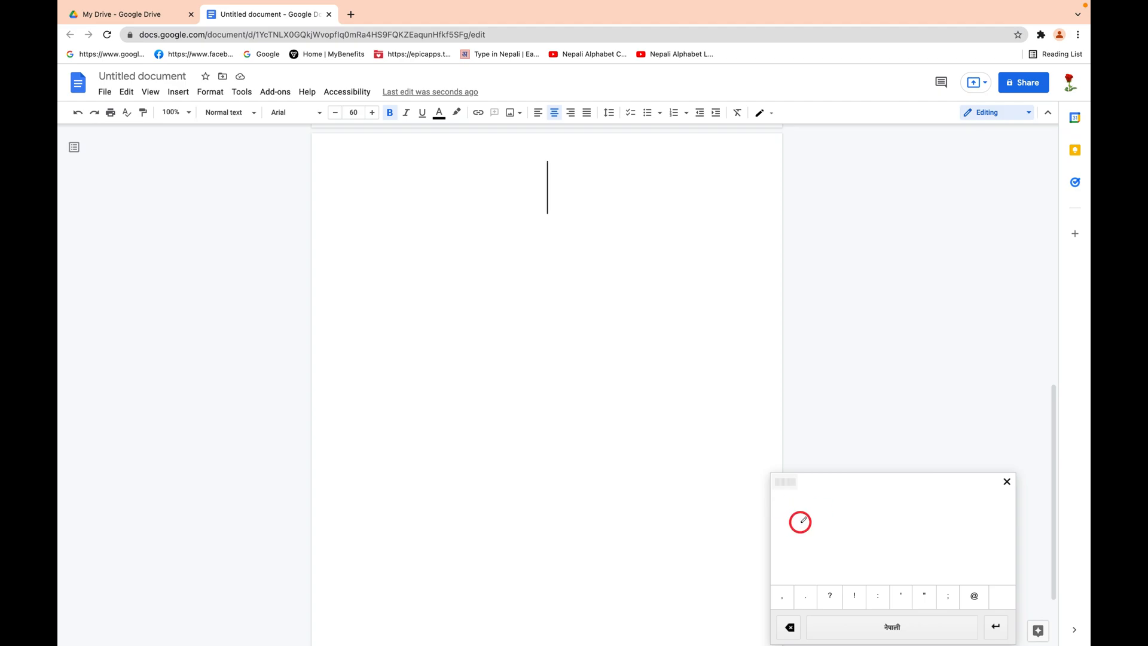
# Step: Handwrite the words व्यञ्जन and वर्ण and insert them as the heading of the new blank page
pyautogui.moveTo(796, 519)
pyautogui.mouseDown()
pyautogui.moveTo(787, 532)
pyautogui.moveTo(814, 522)
pyautogui.moveTo(804, 539)
pyautogui.moveTo(826, 535)
pyautogui.moveTo(828, 554)
pyautogui.moveTo(864, 537)
pyautogui.moveTo(891, 547)
pyautogui.moveTo(863, 526)
pyautogui.moveTo(898, 535)
pyautogui.moveTo(918, 519)
pyautogui.moveTo(914, 551)
pyautogui.mouseUp()
pyautogui.moveTo(824, 511); pyautogui.dragTo(913, 508)
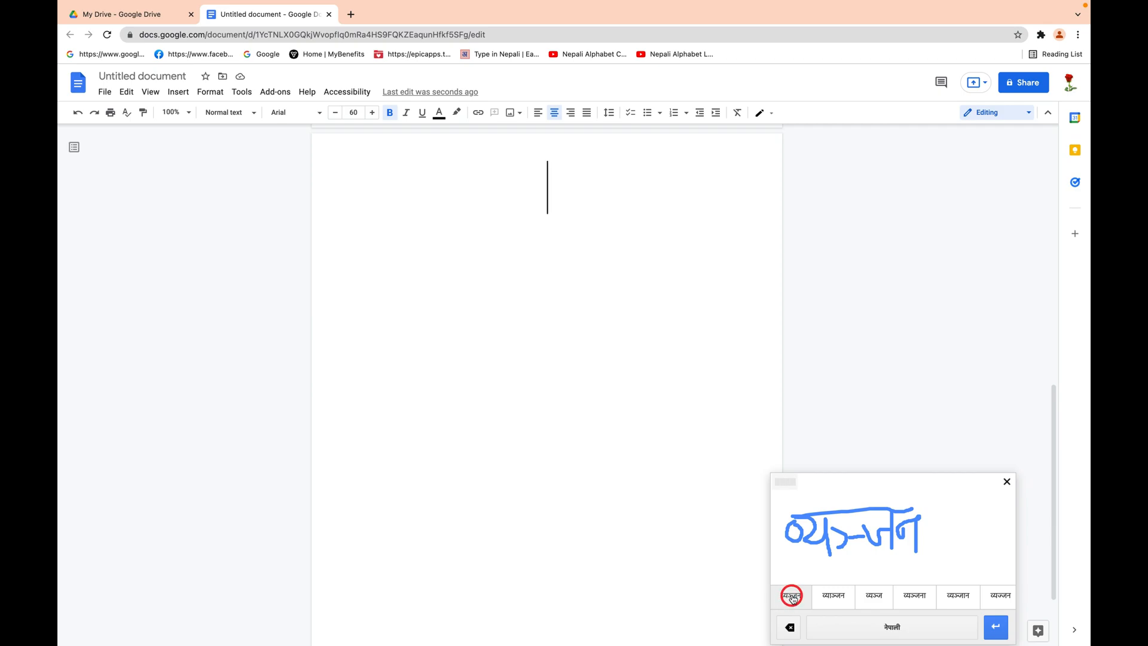
pyautogui.click(791, 596)
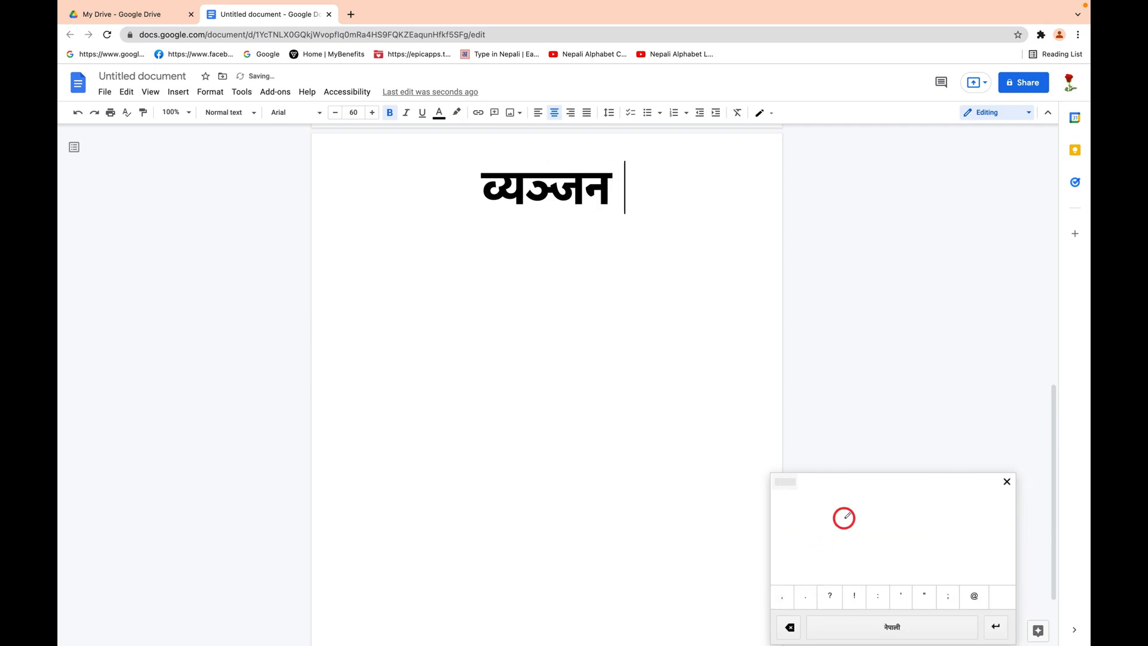
pyautogui.moveTo(859, 499); pyautogui.dragTo(862, 555)
pyautogui.moveTo(861, 516)
pyautogui.mouseDown()
pyautogui.moveTo(837, 513)
pyautogui.moveTo(833, 539)
pyautogui.moveTo(877, 518)
pyautogui.moveTo(885, 535)
pyautogui.moveTo(890, 502)
pyautogui.moveTo(907, 541)
pyautogui.mouseUp()
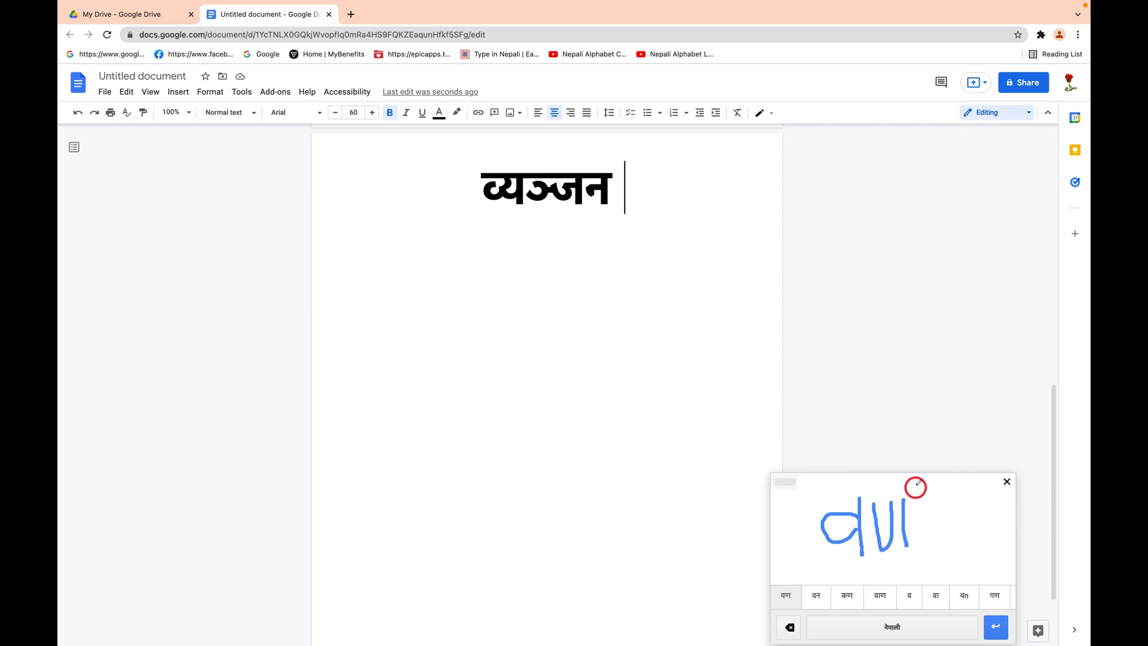
pyautogui.moveTo(900, 482); pyautogui.dragTo(902, 496)
pyautogui.click(786, 595)
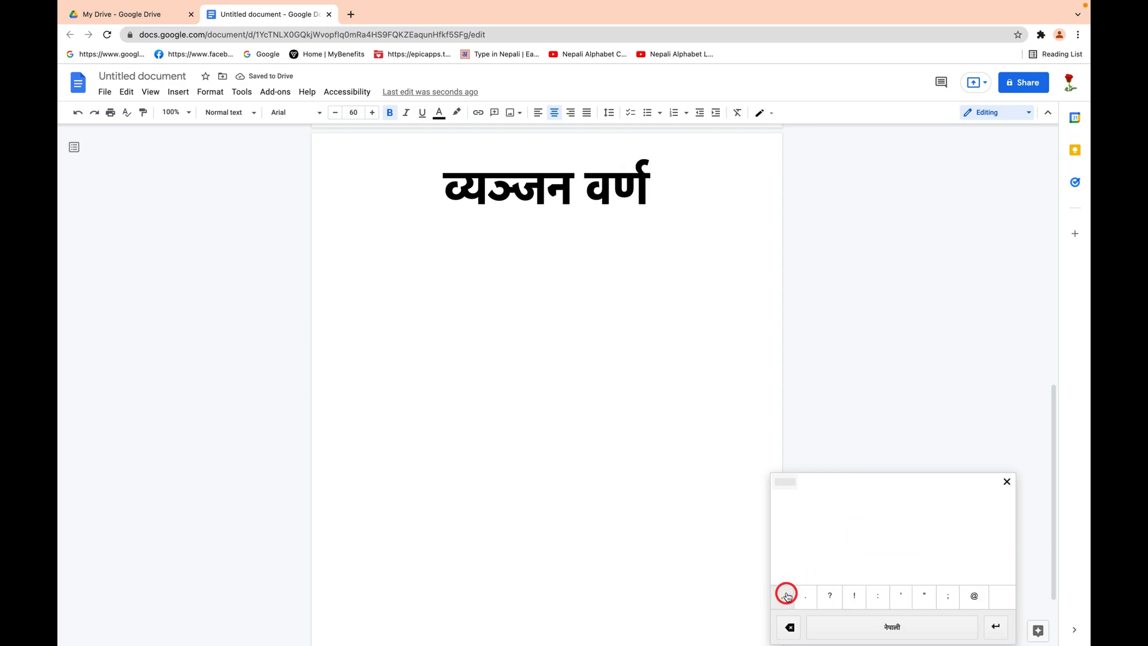
# Step: Handwrite the consonants क and ख and insert them on the line below the व्यञ्जन वर्ण heading
pyautogui.click(524, 292)
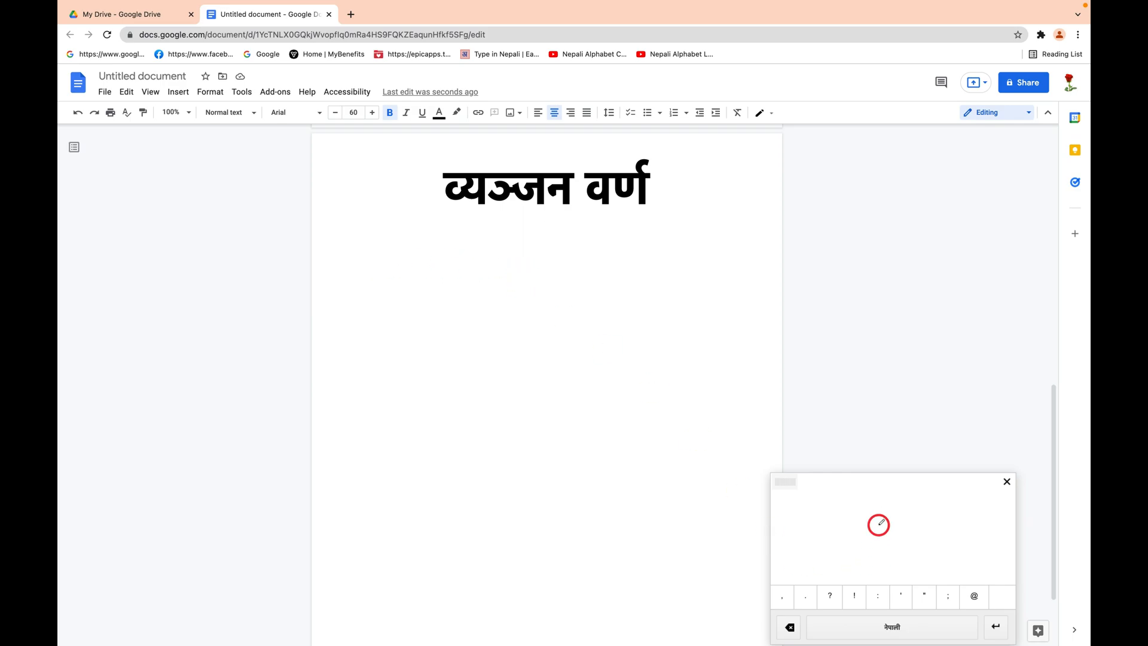
pyautogui.moveTo(879, 487); pyautogui.dragTo(882, 575)
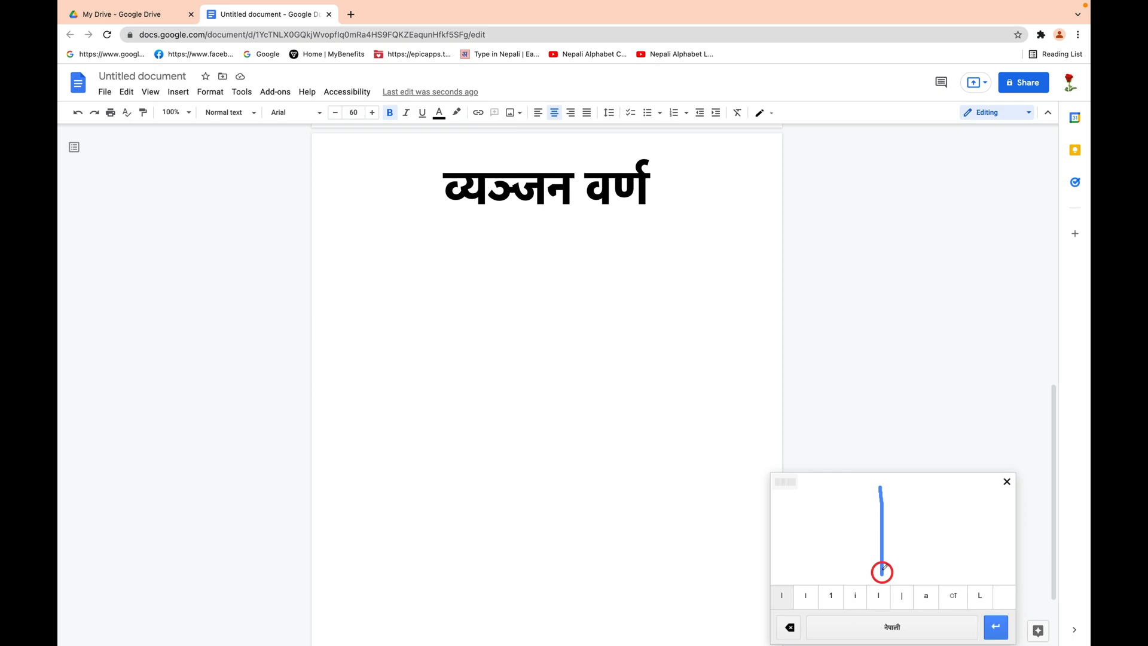
pyautogui.moveTo(883, 516)
pyautogui.mouseDown()
pyautogui.moveTo(850, 502)
pyautogui.moveTo(836, 540)
pyautogui.moveTo(871, 538)
pyautogui.moveTo(909, 513)
pyautogui.moveTo(909, 556)
pyautogui.mouseUp()
pyautogui.moveTo(840, 495); pyautogui.dragTo(903, 485)
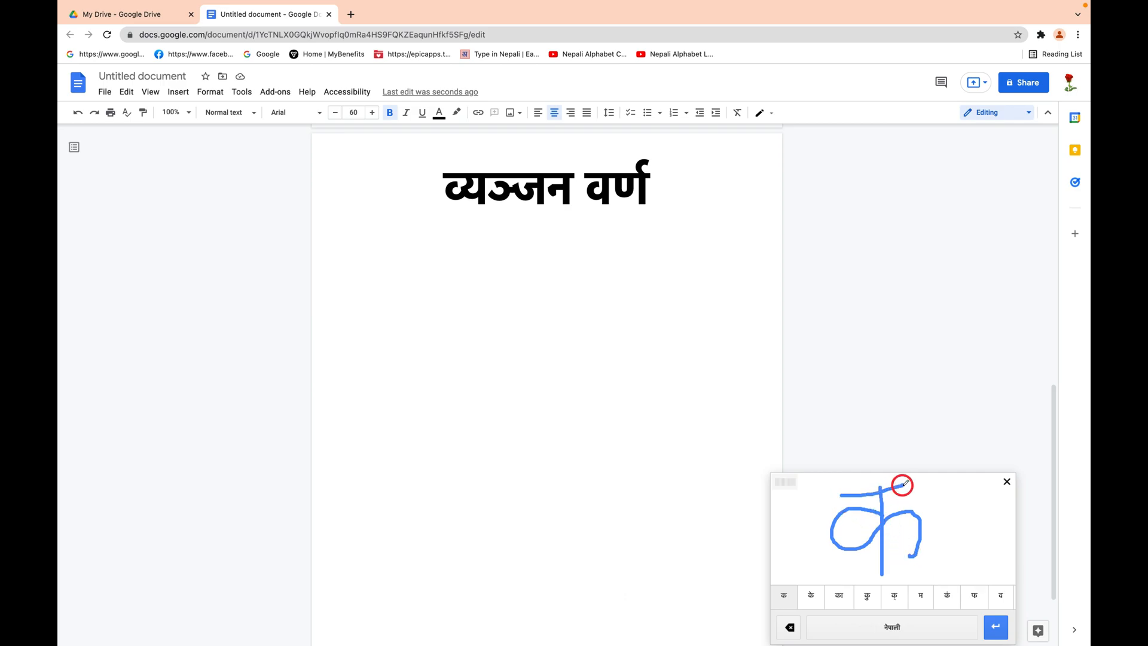
pyautogui.click(783, 596)
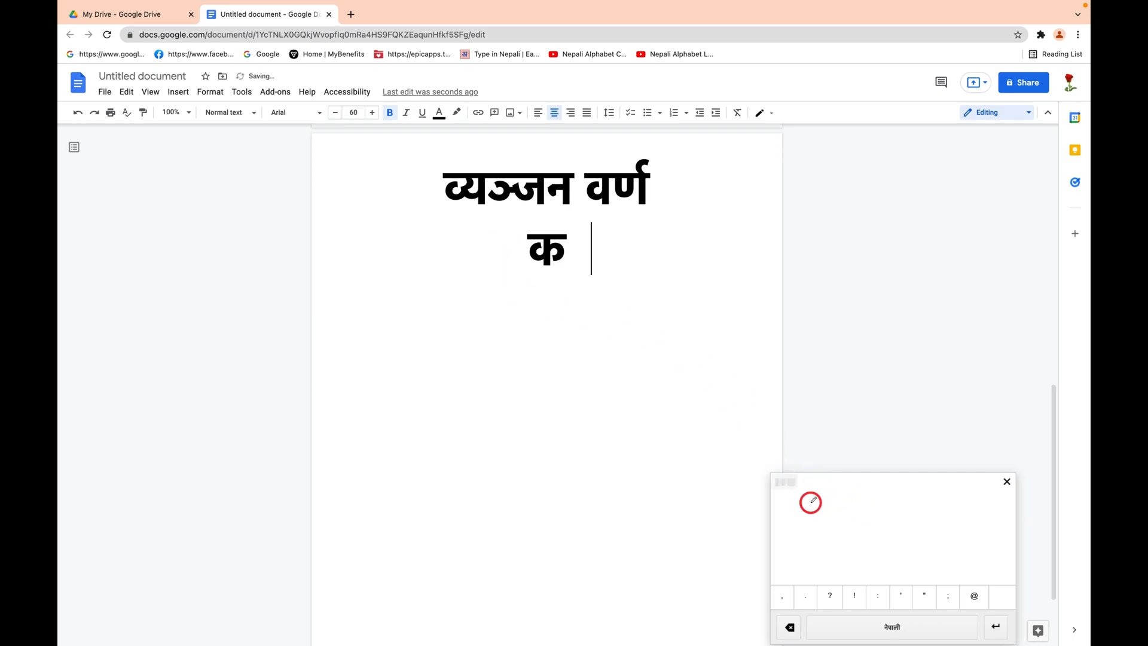
pyautogui.moveTo(813, 502)
pyautogui.mouseDown()
pyautogui.moveTo(794, 528)
pyautogui.moveTo(835, 557)
pyautogui.mouseUp()
pyautogui.moveTo(848, 497)
pyautogui.mouseDown()
pyautogui.moveTo(849, 552)
pyautogui.moveTo(820, 521)
pyautogui.moveTo(829, 538)
pyautogui.moveTo(846, 532)
pyautogui.mouseUp()
pyautogui.moveTo(804, 499); pyautogui.dragTo(866, 487)
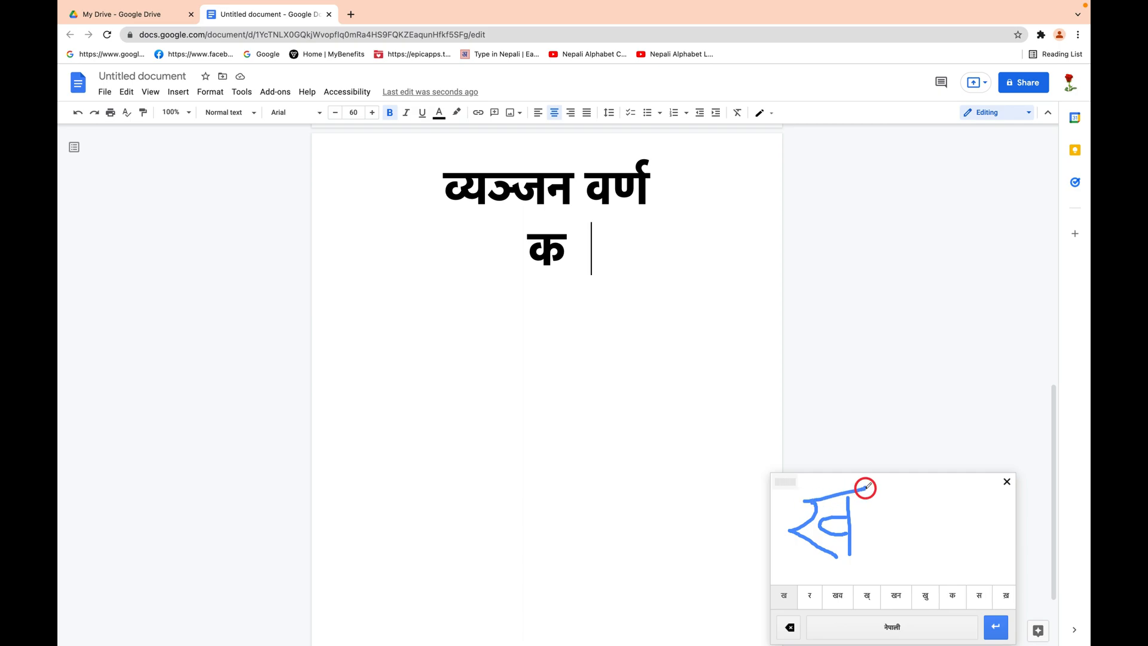
pyautogui.click(783, 596)
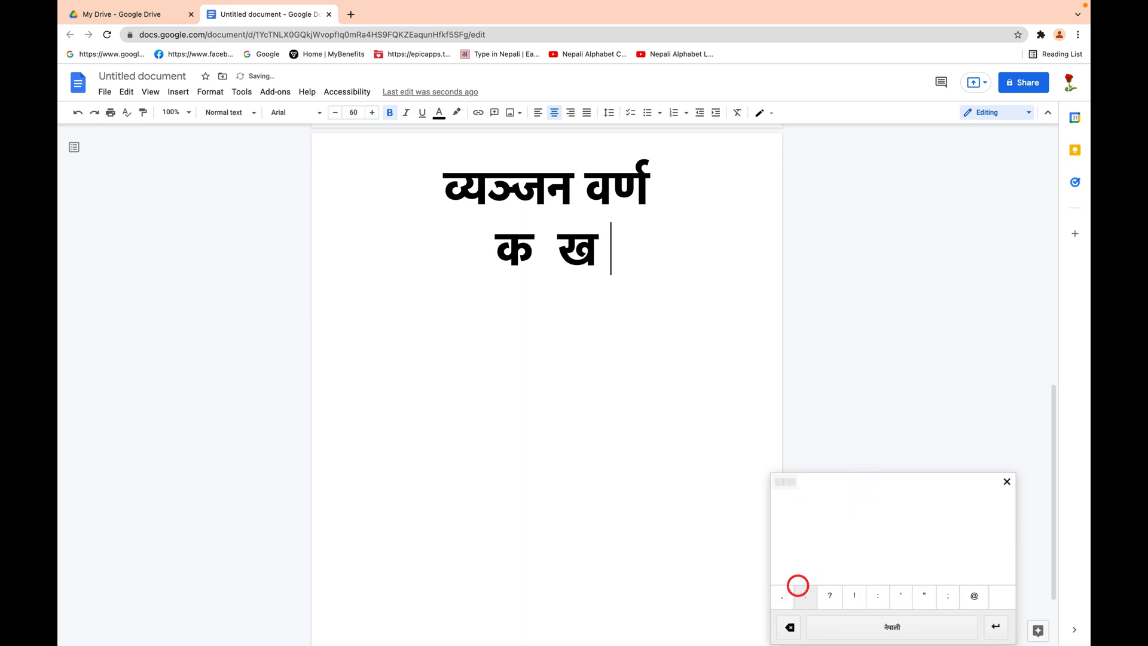
# Step: Handwrite the consonants ग and घ and insert them after ख on the same line
pyautogui.moveTo(853, 493)
pyautogui.mouseDown()
pyautogui.moveTo(841, 548)
pyautogui.moveTo(833, 533)
pyautogui.mouseUp()
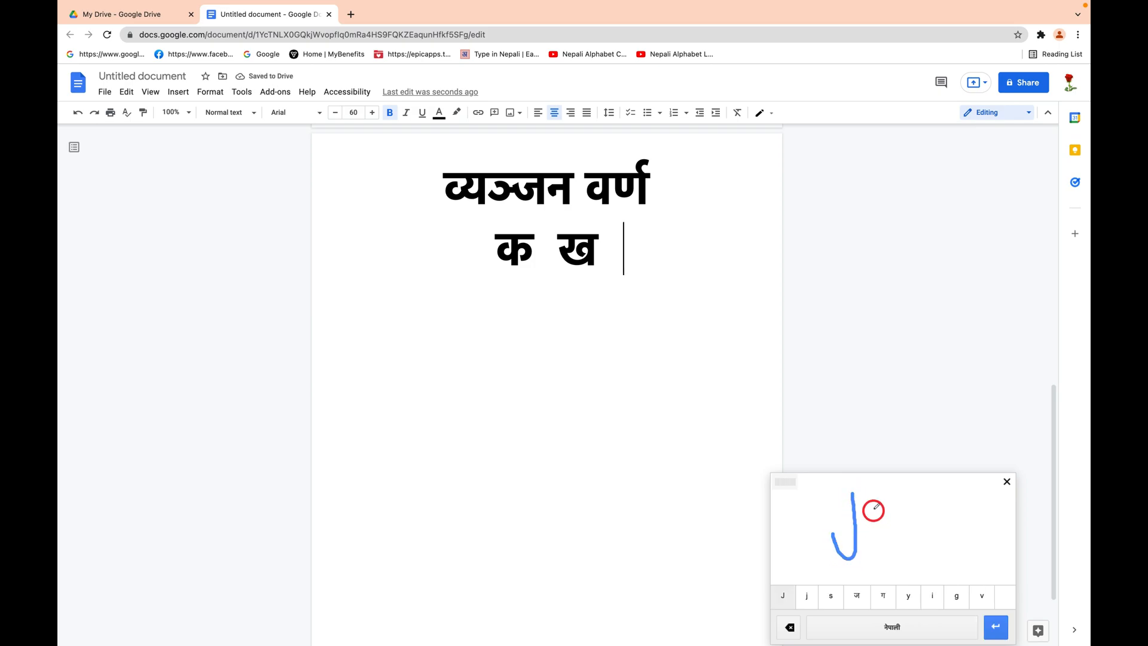
pyautogui.moveTo(873, 498); pyautogui.dragTo(876, 556)
pyautogui.moveTo(823, 492); pyautogui.dragTo(875, 490)
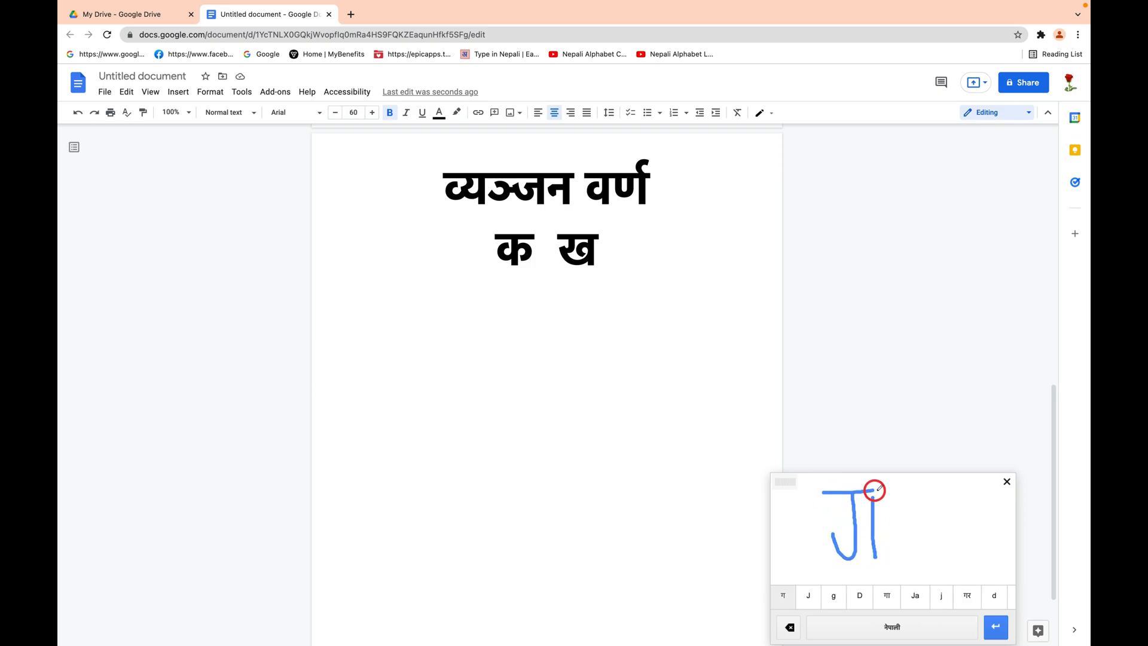
pyautogui.click(783, 595)
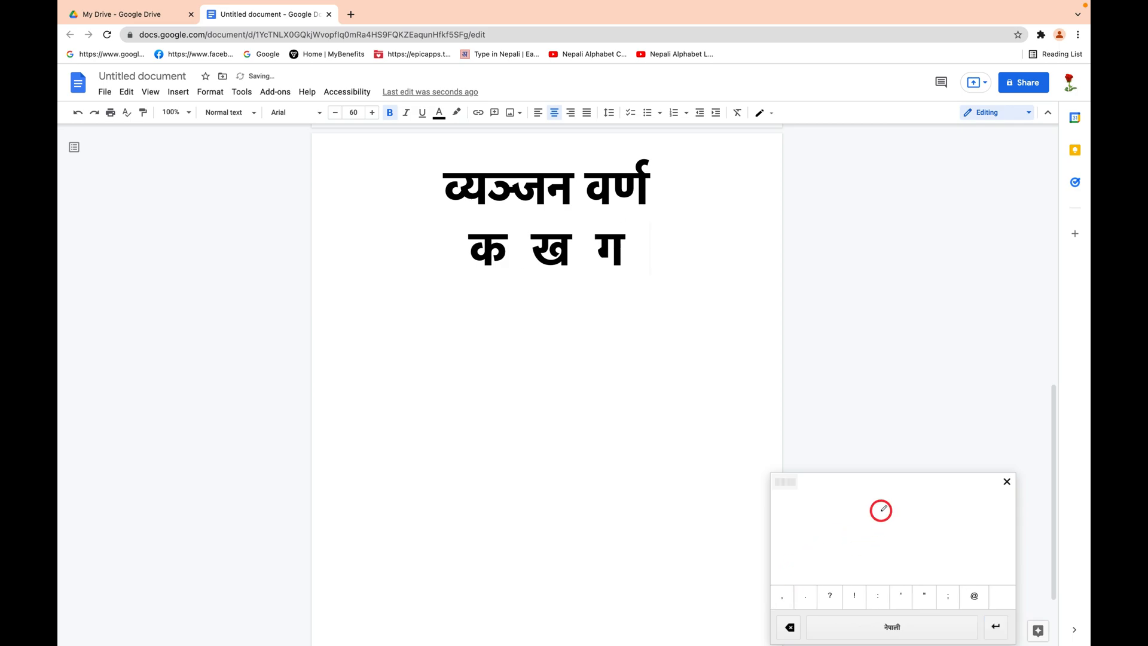
pyautogui.moveTo(858, 508)
pyautogui.mouseDown()
pyautogui.moveTo(831, 510)
pyautogui.moveTo(849, 530)
pyautogui.moveTo(829, 551)
pyautogui.moveTo(861, 543)
pyautogui.moveTo(858, 502)
pyautogui.moveTo(864, 565)
pyautogui.mouseUp()
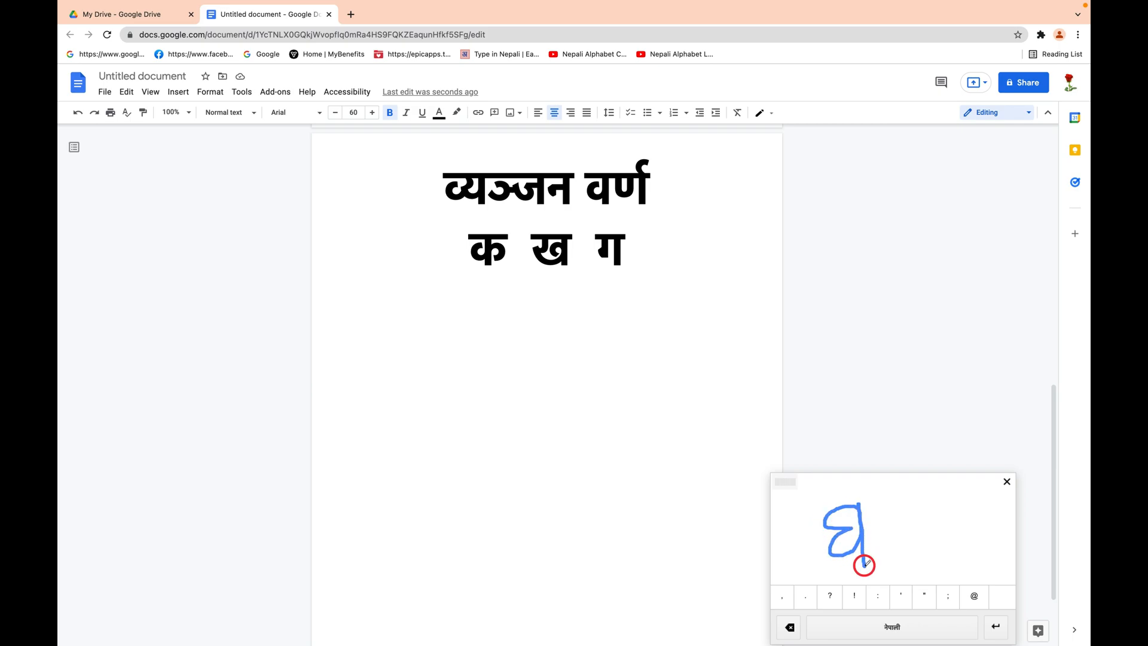
pyautogui.click(783, 597)
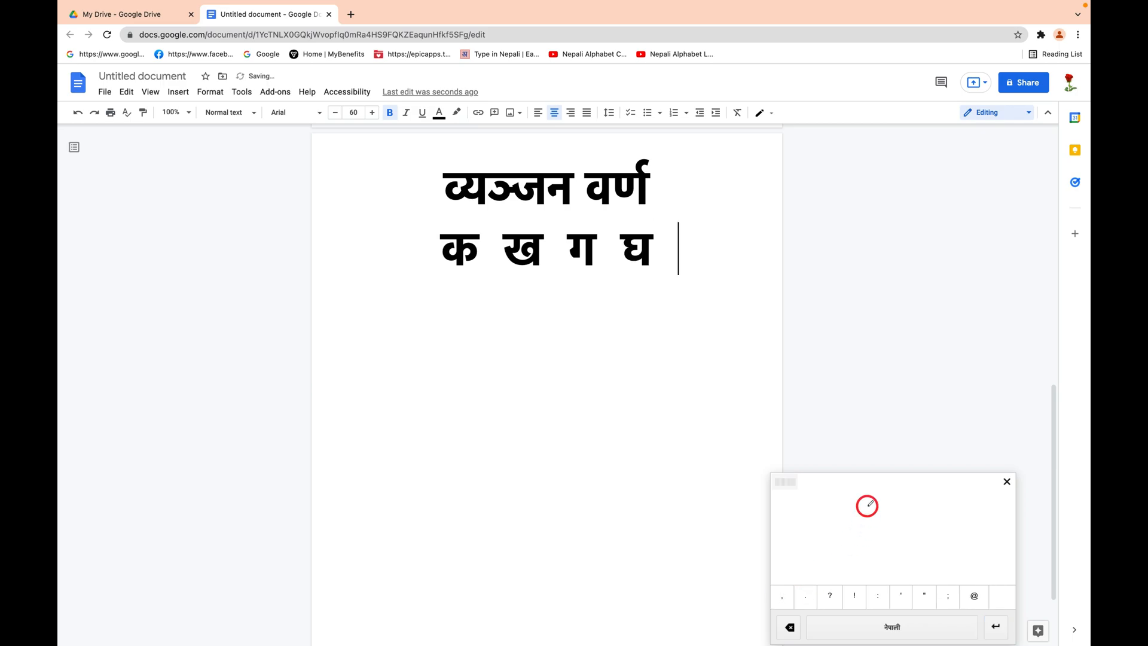
# Step: Handwrite ङ and insert it after घ, and insert the handwritten consonant च on a new second consonant line
pyautogui.moveTo(873, 494)
pyautogui.mouseDown()
pyautogui.moveTo(875, 513)
pyautogui.moveTo(843, 512)
pyautogui.moveTo(883, 544)
pyautogui.moveTo(852, 542)
pyautogui.moveTo(884, 530)
pyautogui.moveTo(850, 492)
pyautogui.moveTo(900, 486)
pyautogui.mouseUp()
pyautogui.click(784, 596)
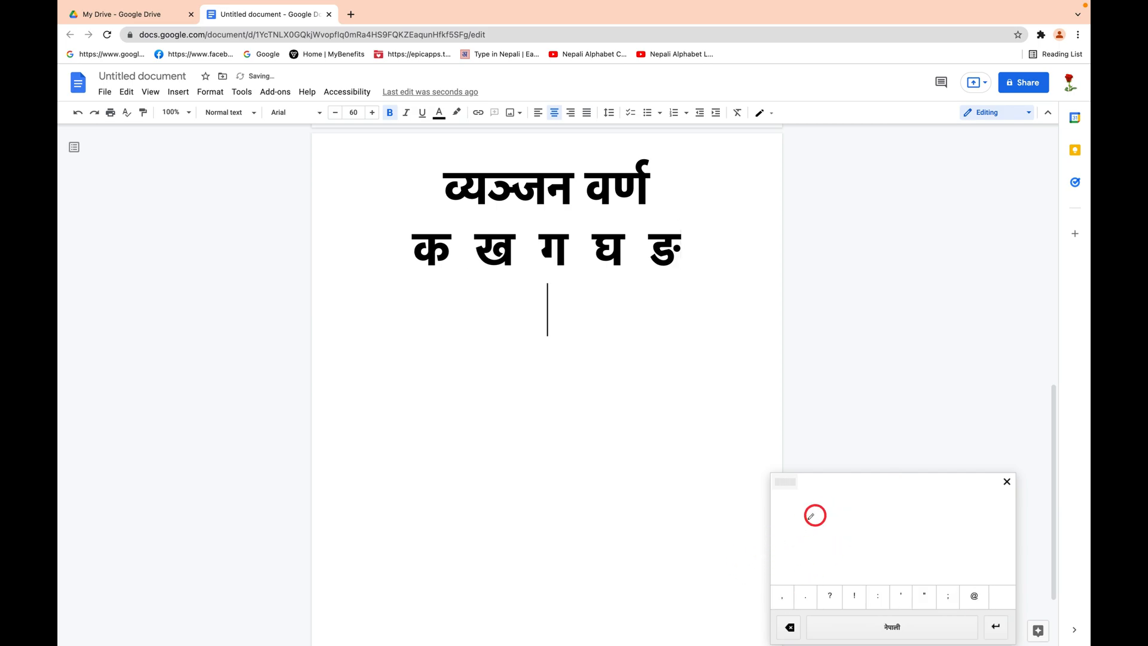
pyautogui.moveTo(778, 521)
pyautogui.mouseDown()
pyautogui.moveTo(849, 536)
pyautogui.moveTo(851, 507)
pyautogui.moveTo(859, 565)
pyautogui.mouseUp()
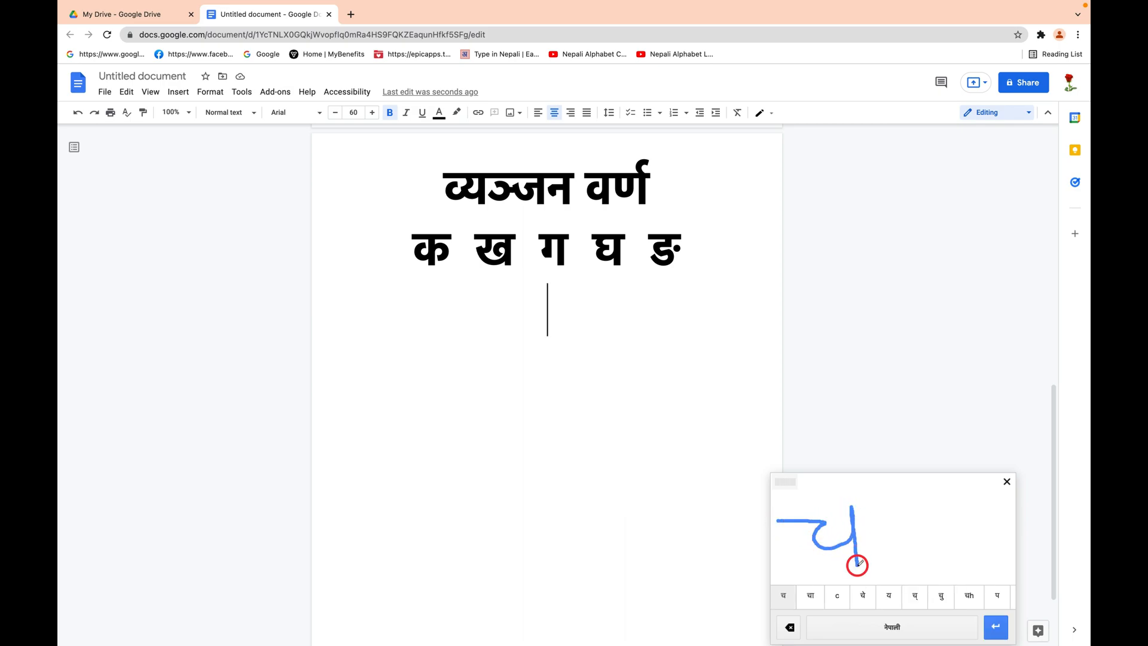
pyautogui.moveTo(828, 504); pyautogui.dragTo(876, 500)
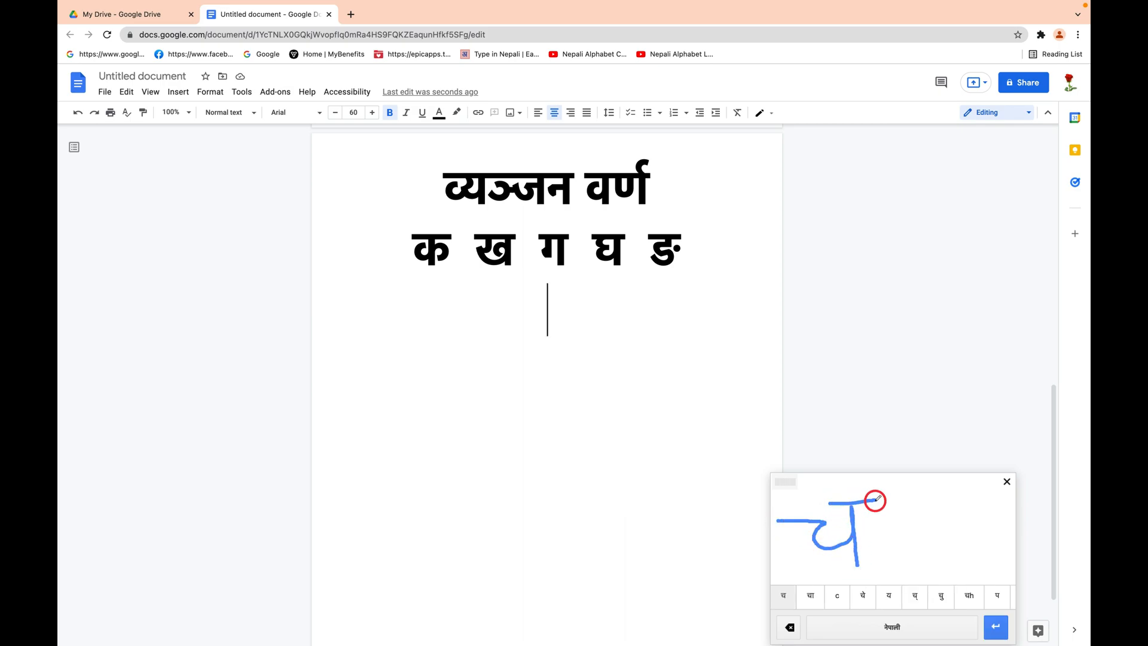
pyautogui.click(784, 595)
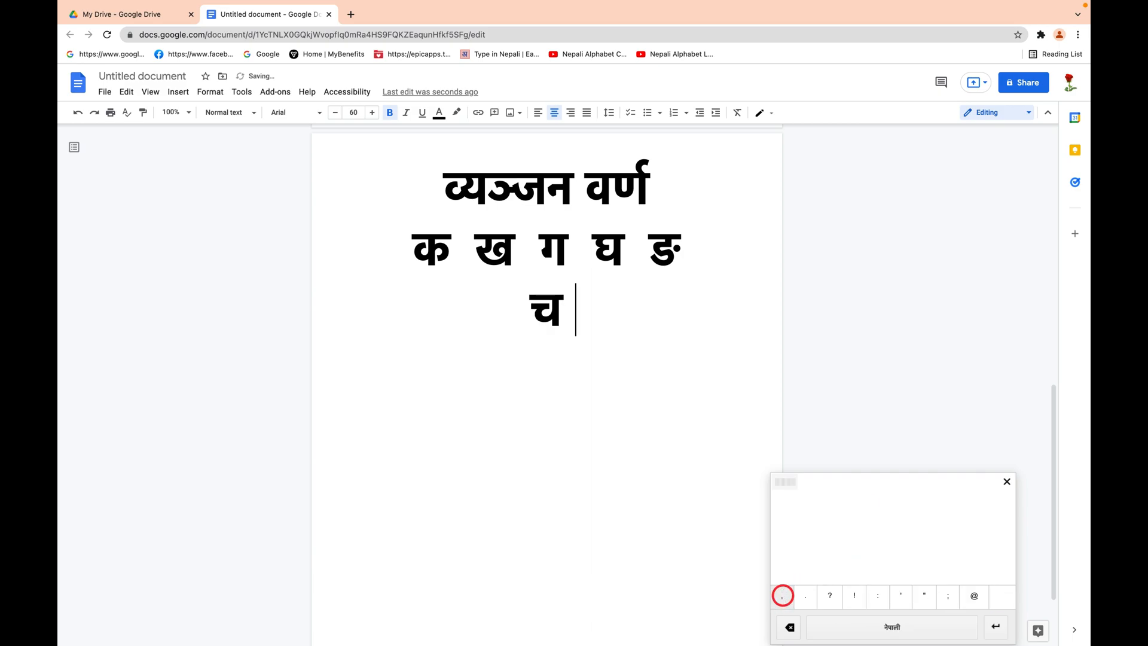
# Step: Handwrite the consonants छ and ज and insert them after च on the second consonant line
pyautogui.moveTo(872, 510)
pyautogui.mouseDown()
pyautogui.moveTo(845, 526)
pyautogui.moveTo(868, 529)
pyautogui.moveTo(853, 548)
pyautogui.moveTo(884, 532)
pyautogui.moveTo(897, 559)
pyautogui.mouseUp()
pyautogui.moveTo(847, 508); pyautogui.dragTo(893, 507)
pyautogui.click(783, 596)
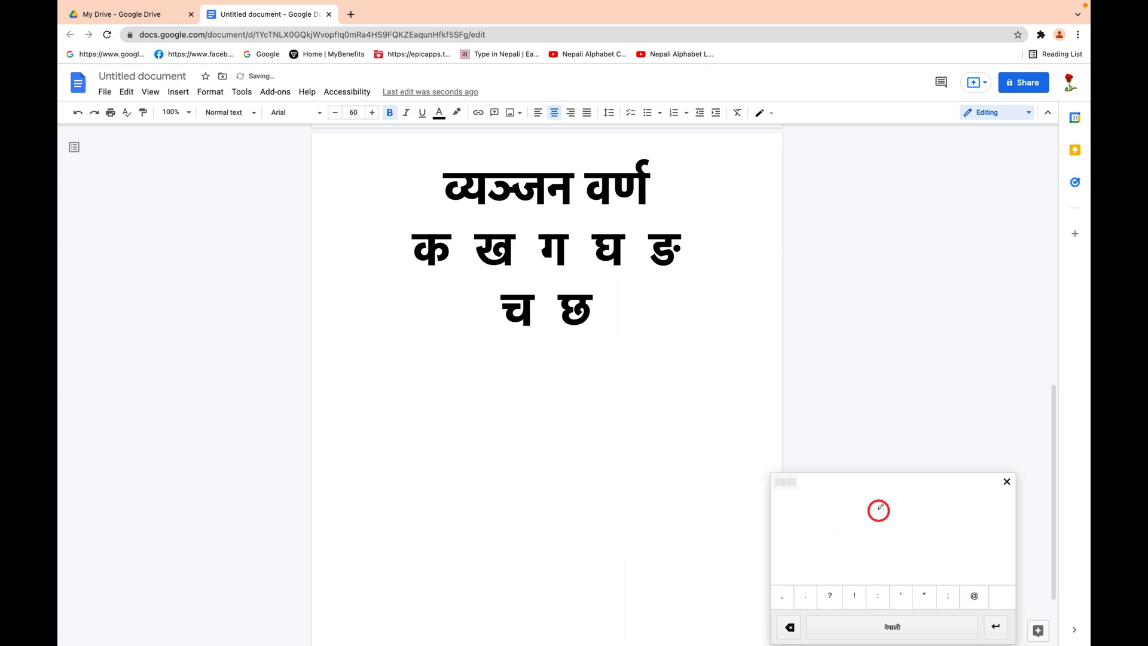
pyautogui.moveTo(877, 501)
pyautogui.mouseDown()
pyautogui.moveTo(878, 567)
pyautogui.moveTo(850, 531)
pyautogui.moveTo(840, 547)
pyautogui.moveTo(816, 515)
pyautogui.moveTo(899, 497)
pyautogui.mouseUp()
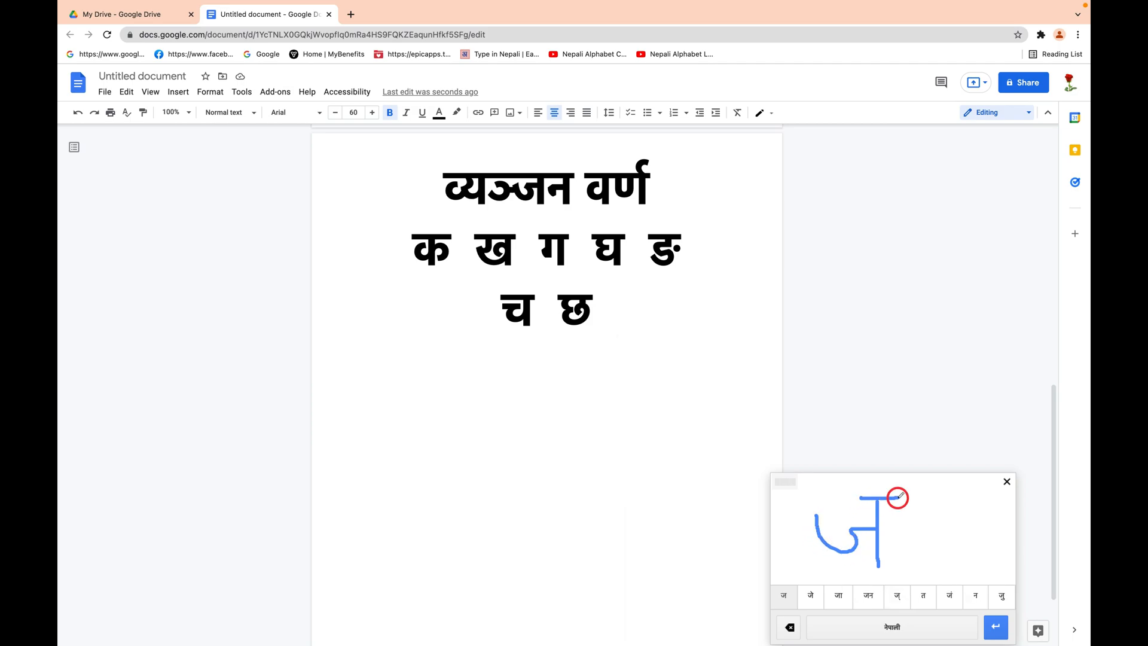
pyautogui.click(790, 594)
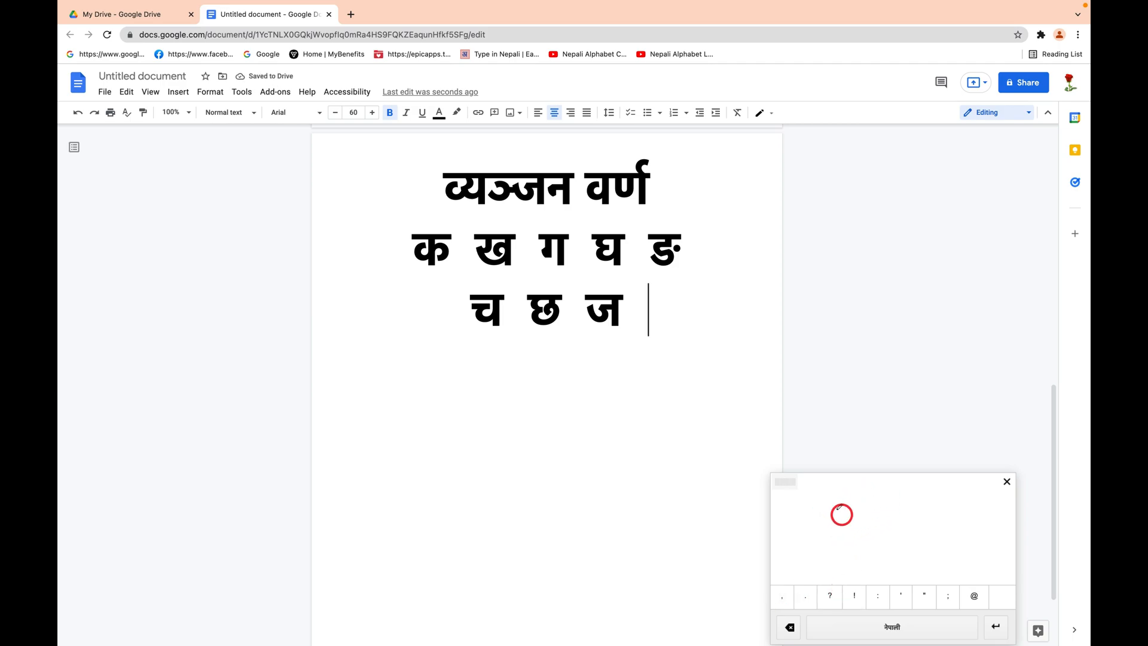
# Step: Handwrite the consonants झ and ञ and insert them after ज to complete the second consonant line
pyautogui.moveTo(851, 503)
pyautogui.mouseDown()
pyautogui.moveTo(836, 514)
pyautogui.moveTo(849, 531)
pyautogui.moveTo(842, 555)
pyautogui.moveTo(835, 549)
pyautogui.moveTo(859, 565)
pyautogui.mouseUp()
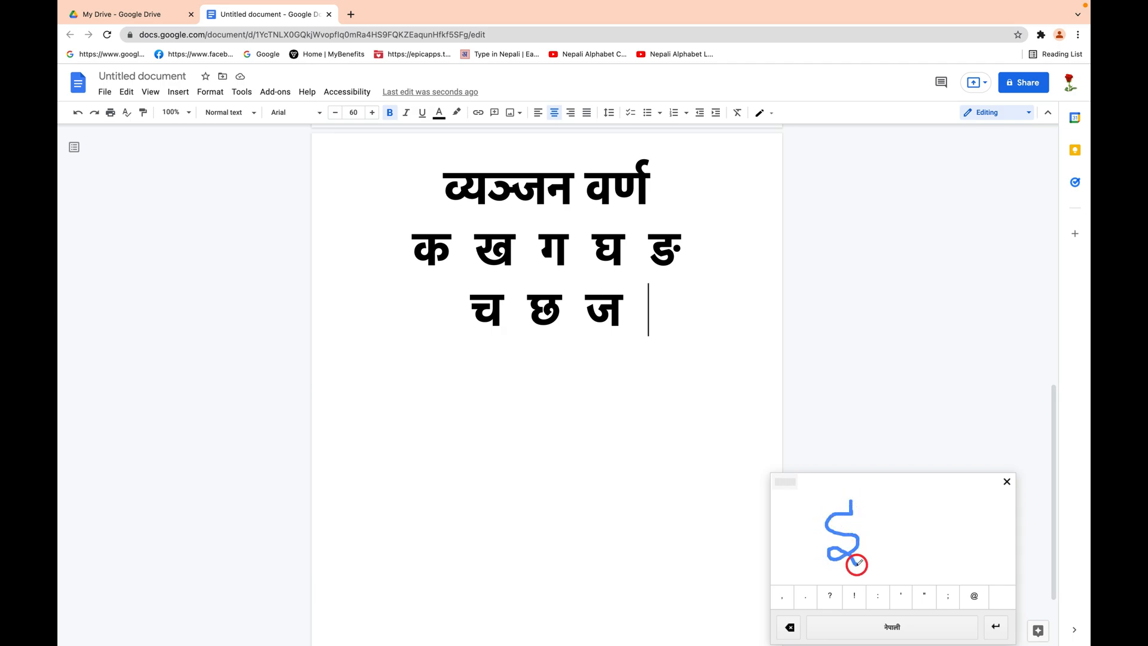
pyautogui.moveTo(876, 496)
pyautogui.mouseDown()
pyautogui.moveTo(876, 564)
pyautogui.moveTo(872, 536)
pyautogui.mouseUp()
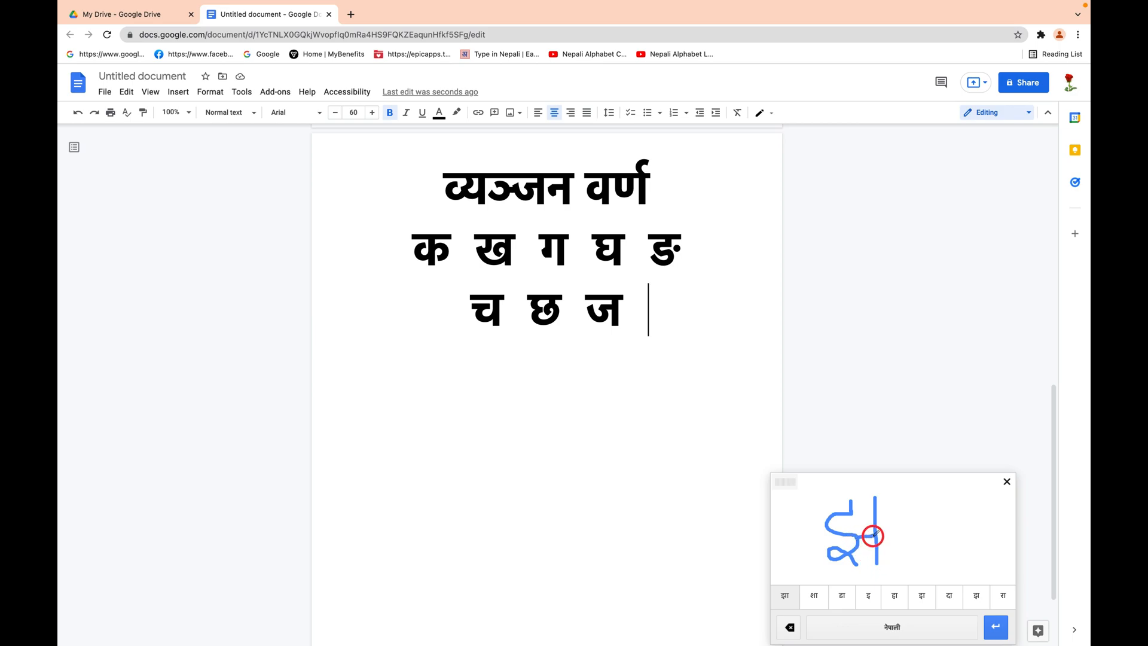
pyautogui.moveTo(827, 497); pyautogui.dragTo(886, 497)
pyautogui.click(790, 595)
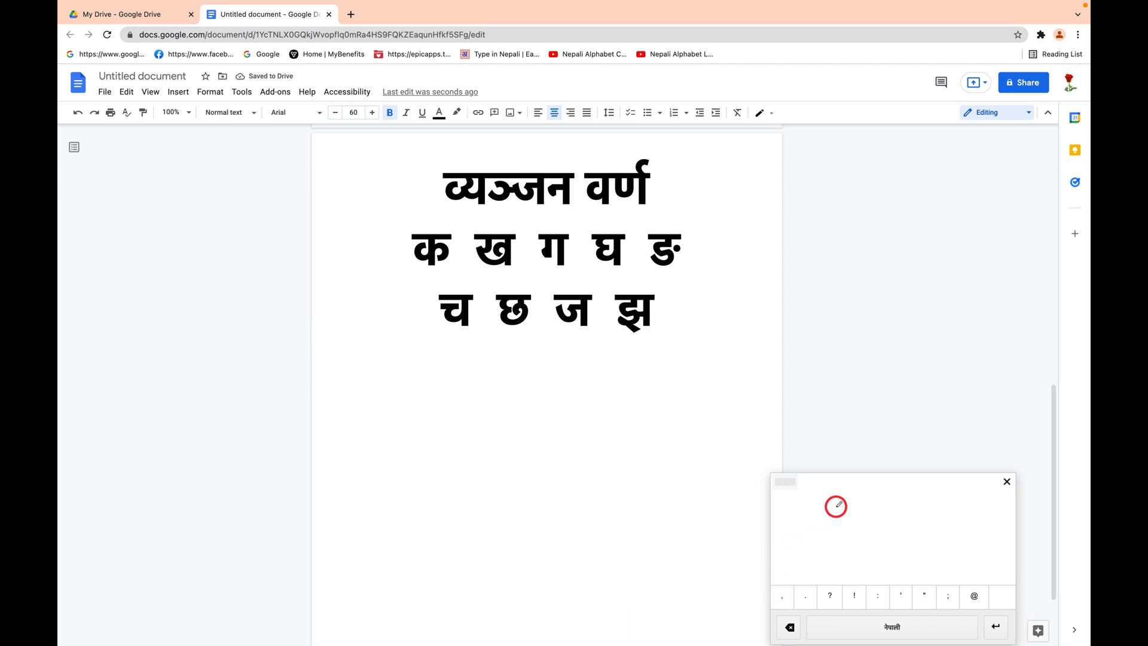
pyautogui.moveTo(836, 509)
pyautogui.mouseDown()
pyautogui.moveTo(863, 526)
pyautogui.moveTo(852, 547)
pyautogui.moveTo(832, 551)
pyautogui.moveTo(887, 526)
pyautogui.moveTo(887, 552)
pyautogui.mouseUp()
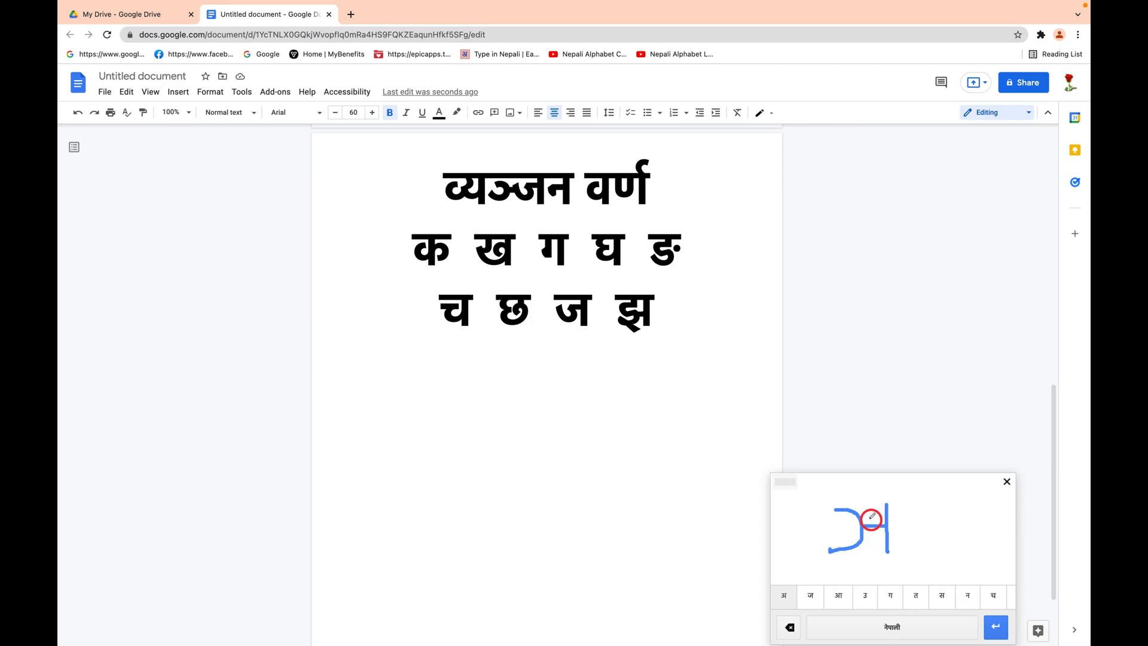
pyautogui.moveTo(863, 500); pyautogui.dragTo(898, 498)
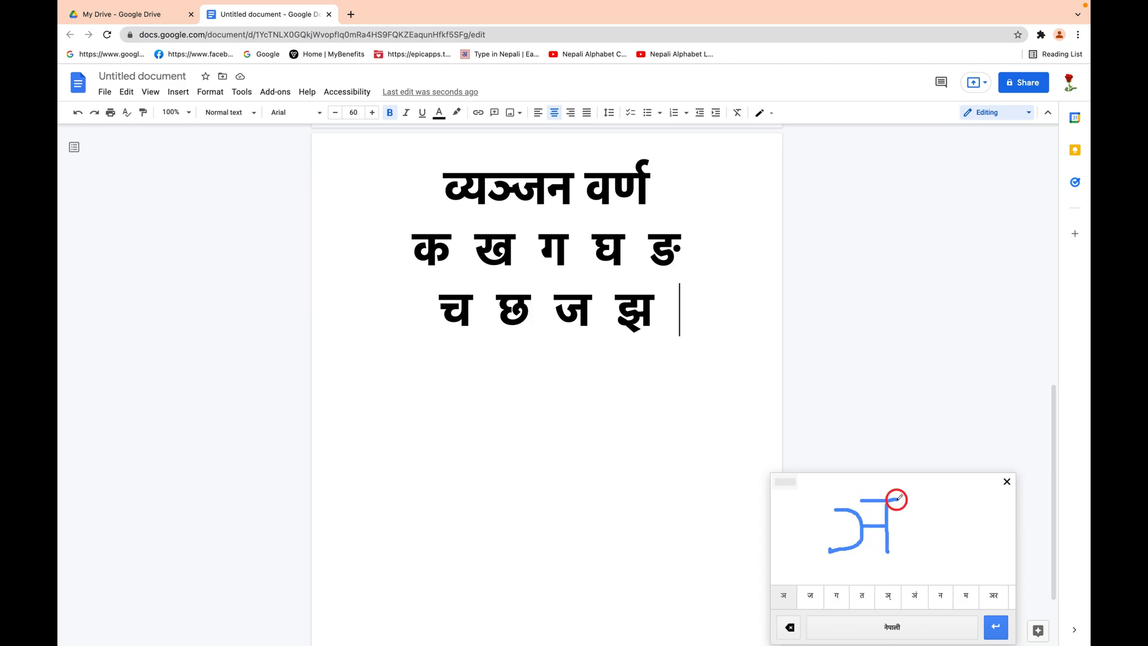
pyautogui.click(785, 596)
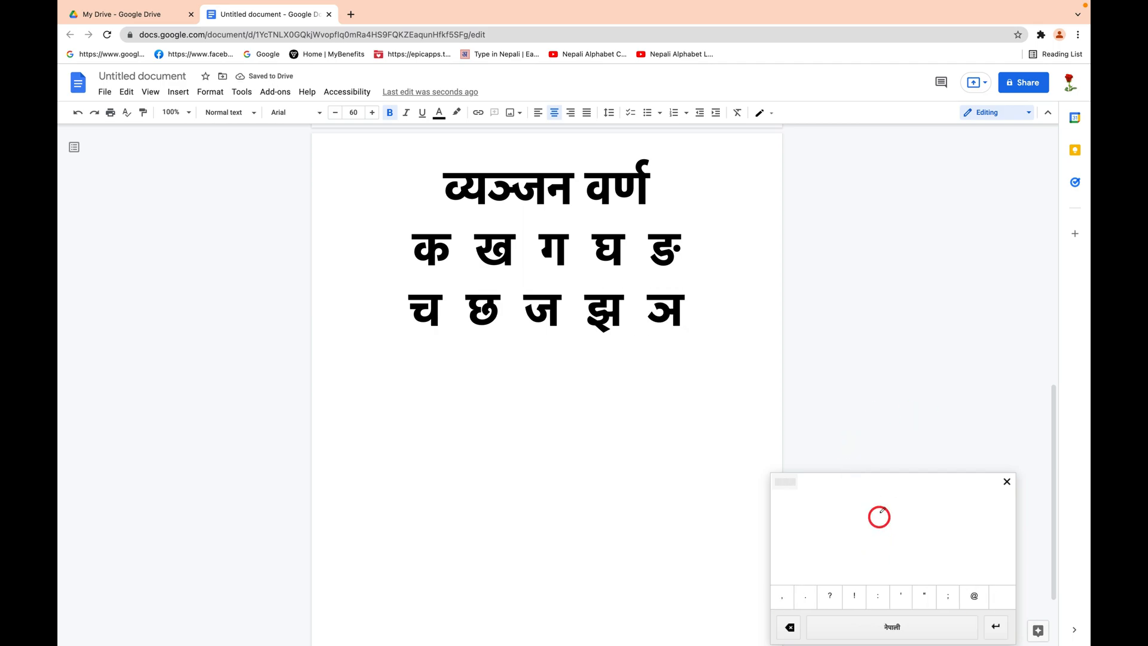
# Step: Handwrite the consonants ट and ठ and insert them on a new third consonant line
pyautogui.moveTo(878, 504)
pyautogui.mouseDown()
pyautogui.moveTo(854, 533)
pyautogui.moveTo(891, 544)
pyautogui.moveTo(858, 502)
pyautogui.moveTo(895, 501)
pyautogui.mouseUp()
pyautogui.click(788, 594)
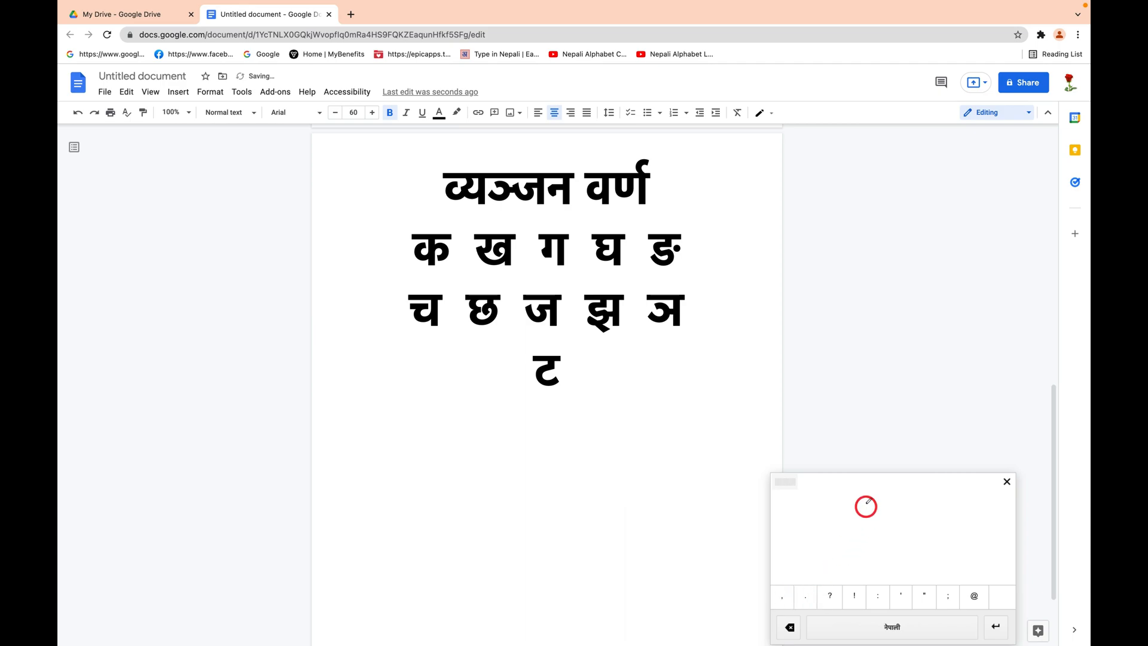
pyautogui.moveTo(870, 495)
pyautogui.mouseDown()
pyautogui.moveTo(859, 512)
pyautogui.moveTo(868, 544)
pyautogui.moveTo(879, 522)
pyautogui.moveTo(870, 506)
pyautogui.moveTo(893, 491)
pyautogui.mouseUp()
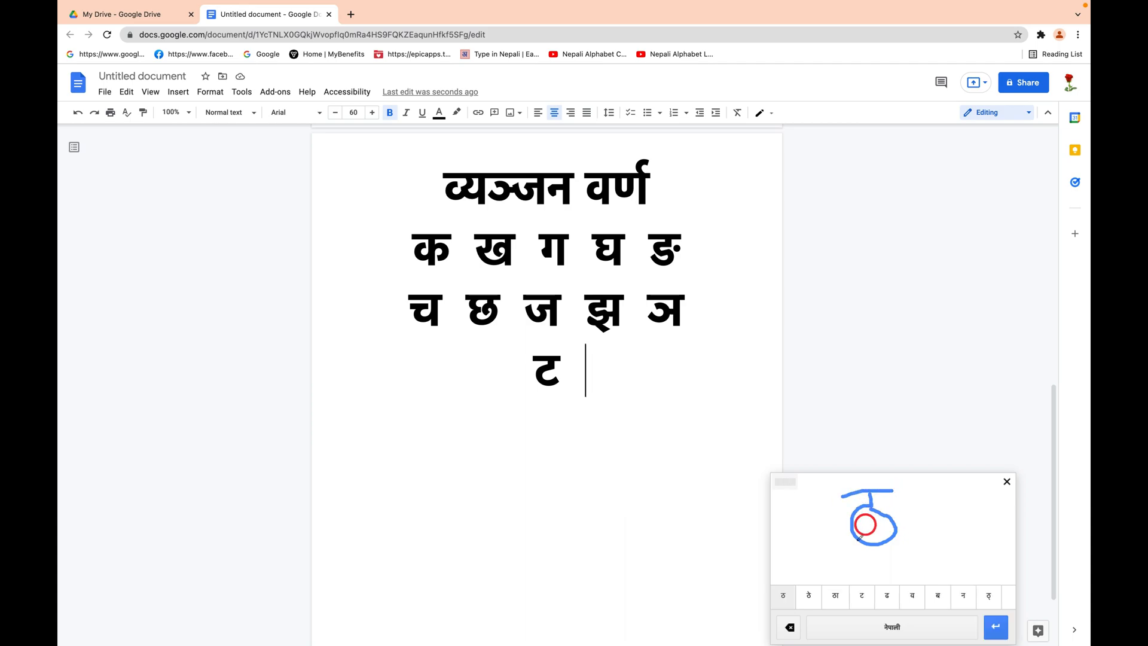
pyautogui.click(784, 597)
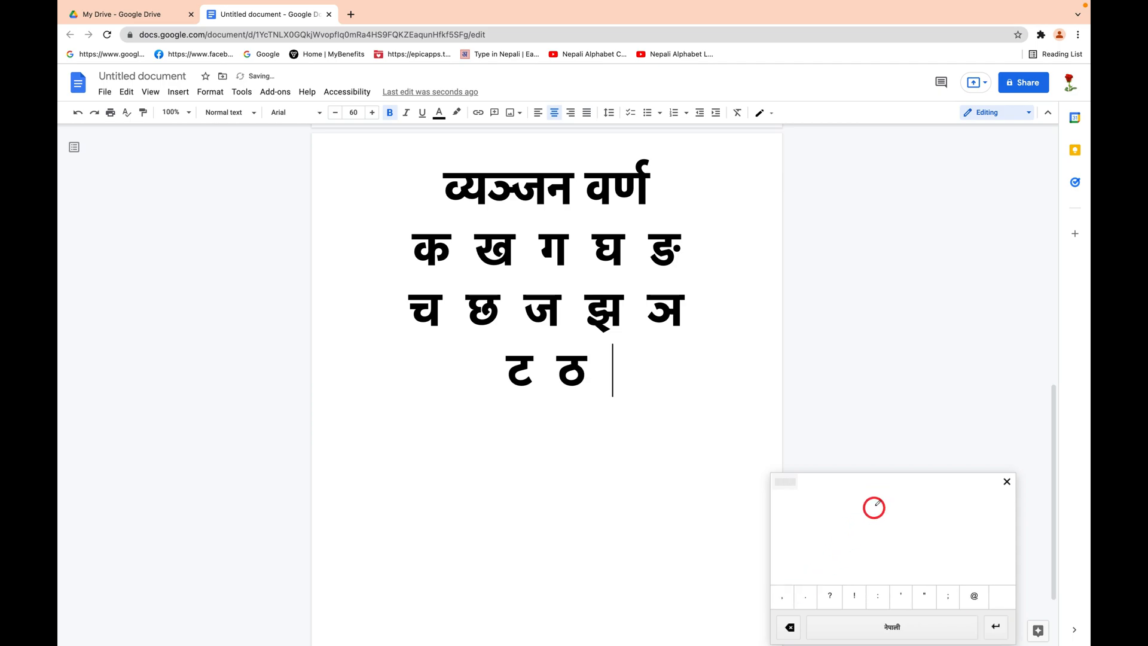
# Step: Handwrite the consonants ड and ढ and insert them after ठ on the same line
pyautogui.moveTo(876, 498)
pyautogui.mouseDown()
pyautogui.moveTo(864, 512)
pyautogui.moveTo(879, 530)
pyautogui.moveTo(864, 546)
pyautogui.mouseUp()
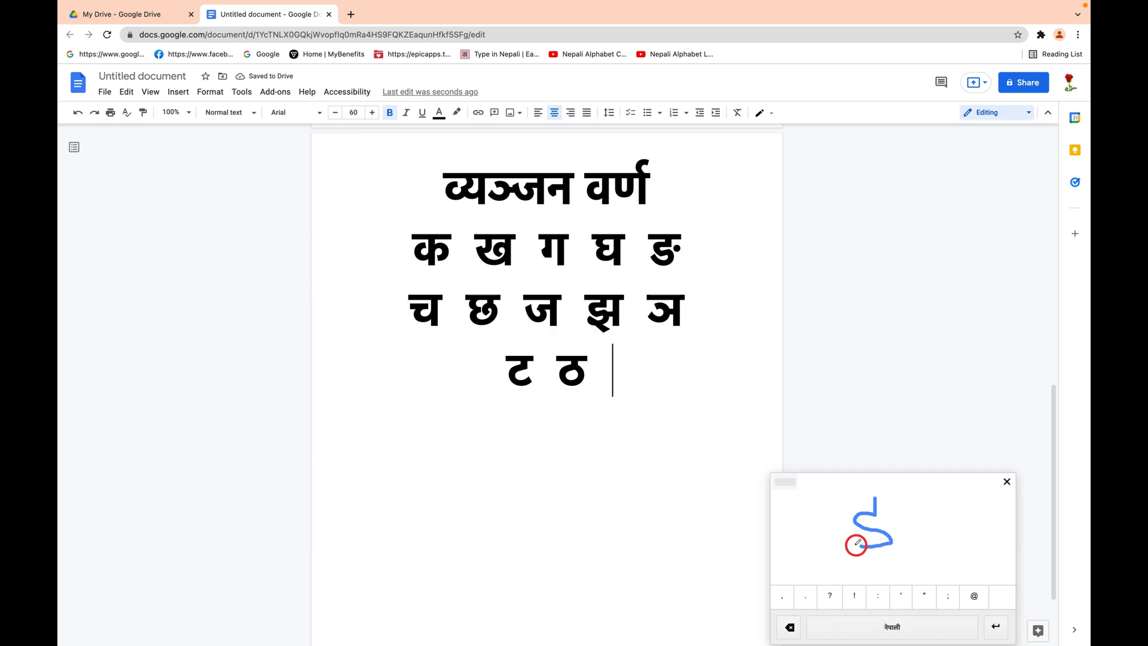
pyautogui.moveTo(849, 497); pyautogui.dragTo(891, 497)
pyautogui.click(787, 595)
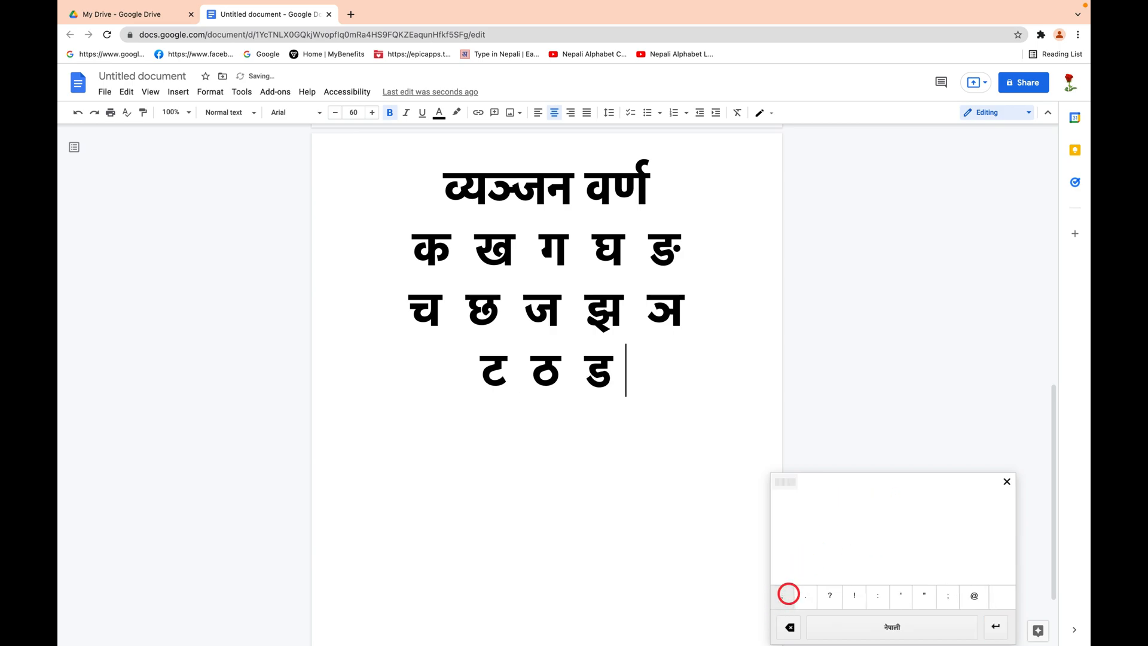
pyautogui.moveTo(866, 491)
pyautogui.mouseDown()
pyautogui.moveTo(843, 520)
pyautogui.moveTo(859, 546)
pyautogui.moveTo(880, 530)
pyautogui.moveTo(870, 521)
pyautogui.moveTo(874, 535)
pyautogui.mouseUp()
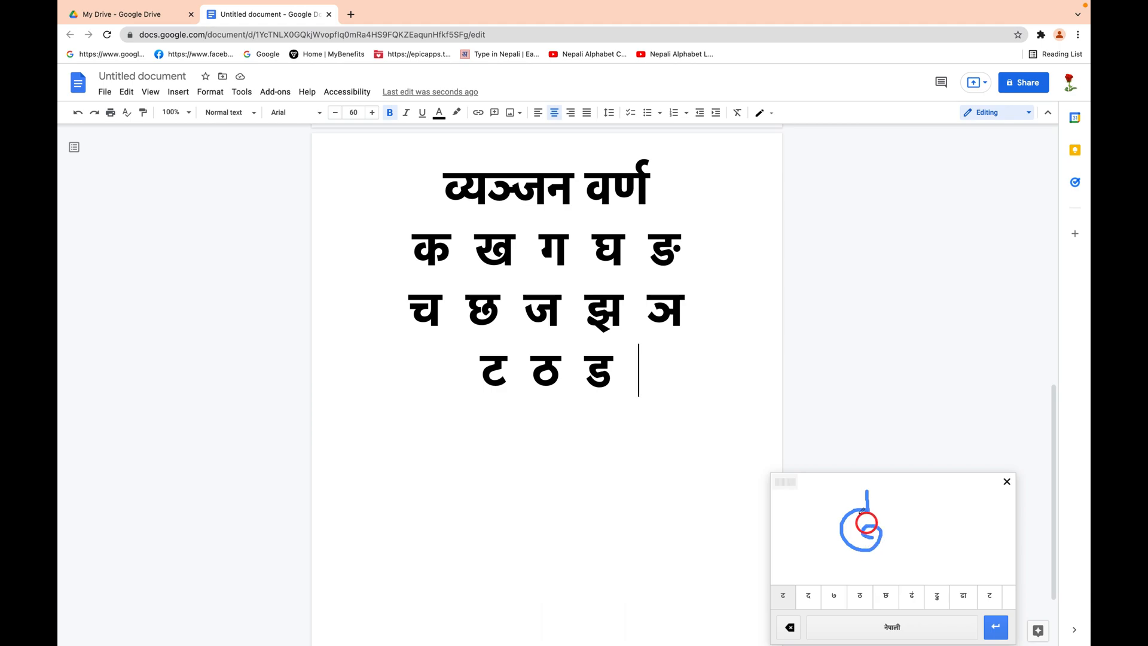
pyautogui.click(783, 595)
pyautogui.click(785, 596)
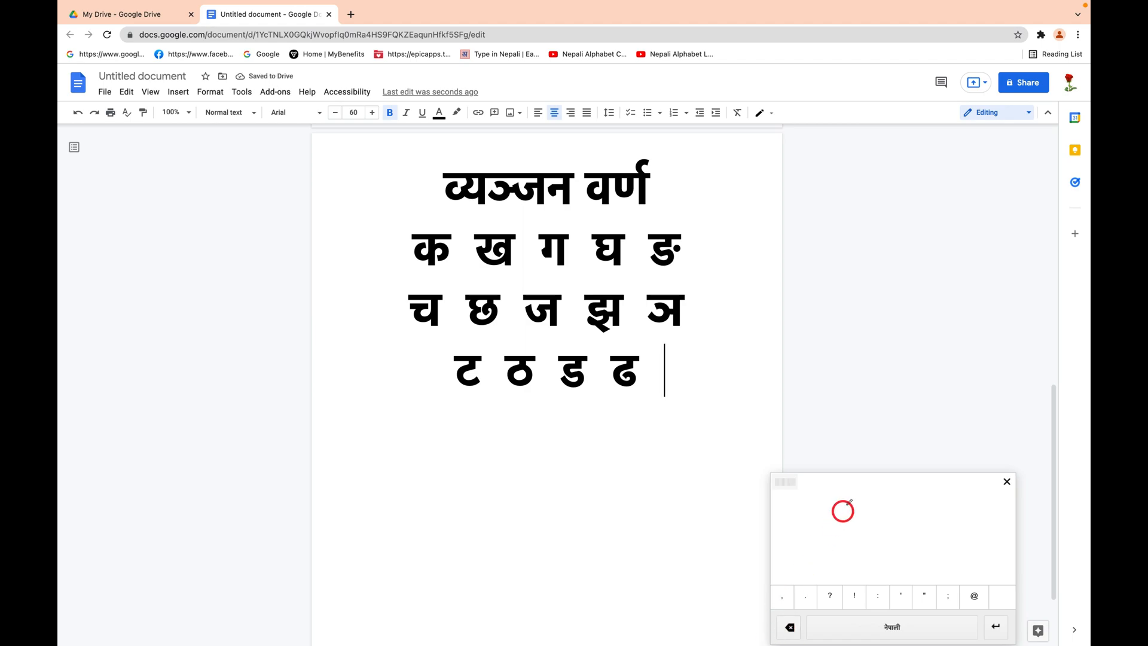
# Step: Handwrite the consonant ण and insert it after ढ to complete the third consonant line
pyautogui.moveTo(843, 494)
pyautogui.mouseDown()
pyautogui.moveTo(844, 530)
pyautogui.moveTo(861, 541)
pyautogui.moveTo(864, 493)
pyautogui.moveTo(877, 550)
pyautogui.mouseUp()
pyautogui.moveTo(841, 484); pyautogui.dragTo(894, 485)
pyautogui.click(785, 596)
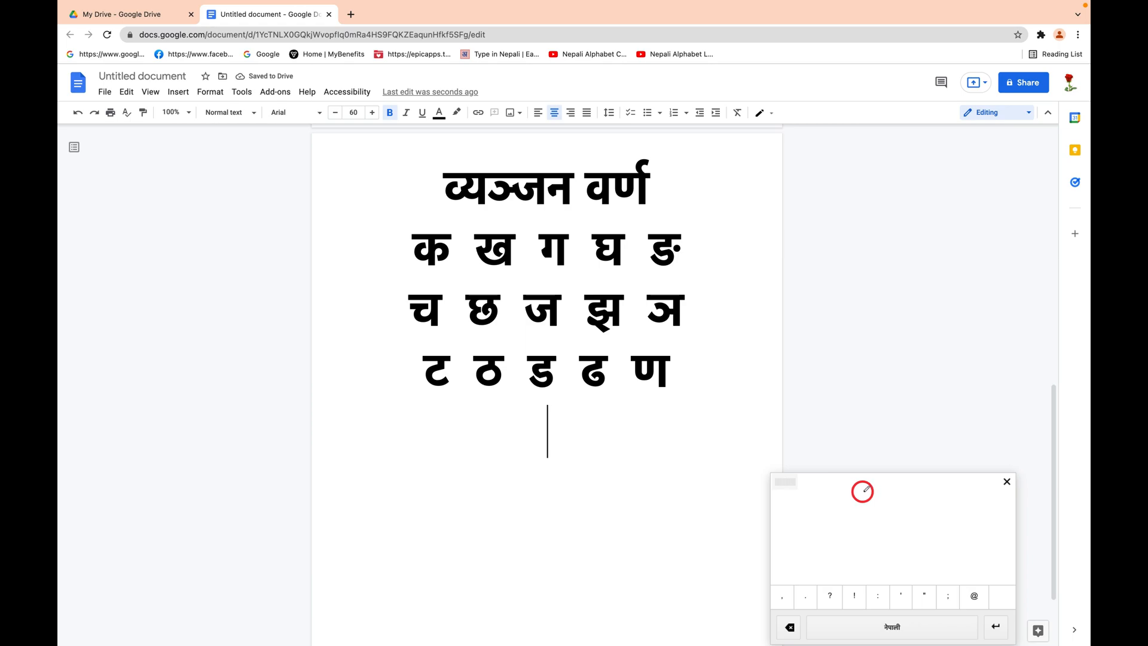
# Step: Handwrite the consonants त and थ and insert them on the fourth consonant line
pyautogui.moveTo(863, 490)
pyautogui.mouseDown()
pyautogui.moveTo(865, 550)
pyautogui.moveTo(859, 515)
pyautogui.moveTo(830, 526)
pyautogui.moveTo(841, 556)
pyautogui.mouseUp()
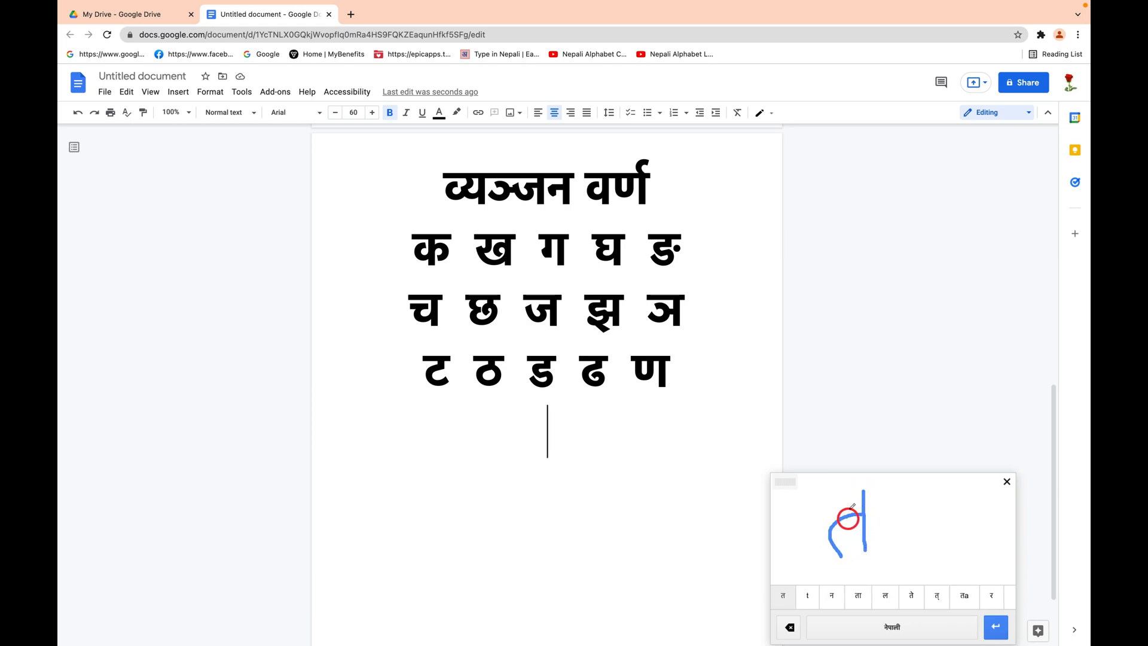
pyautogui.moveTo(830, 489); pyautogui.dragTo(886, 490)
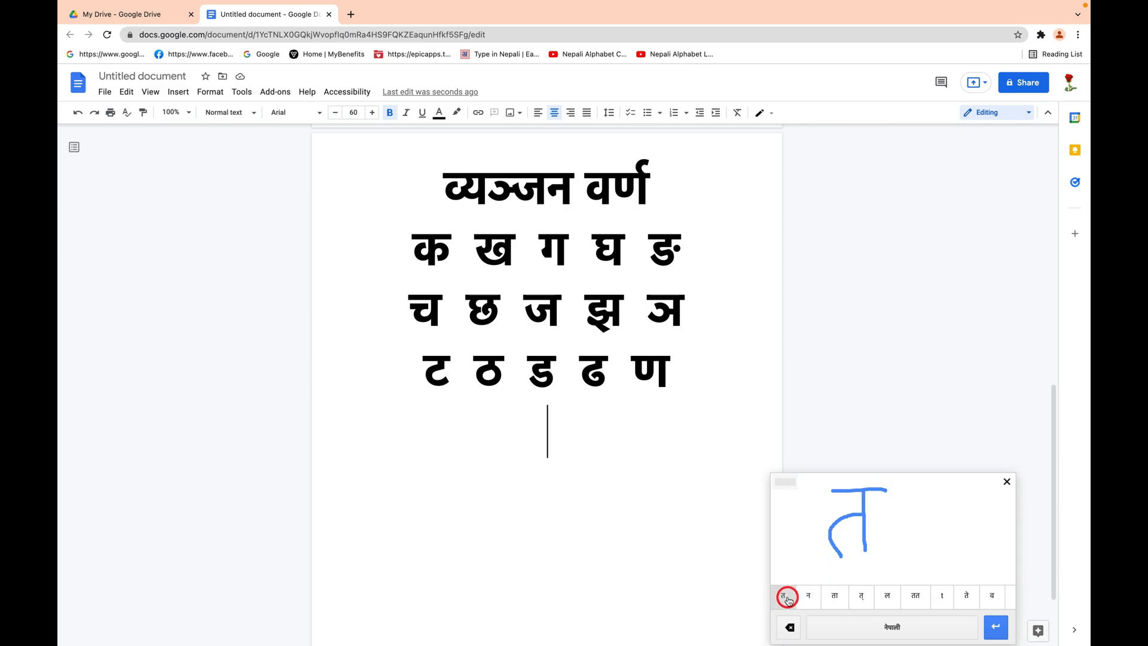
pyautogui.click(787, 596)
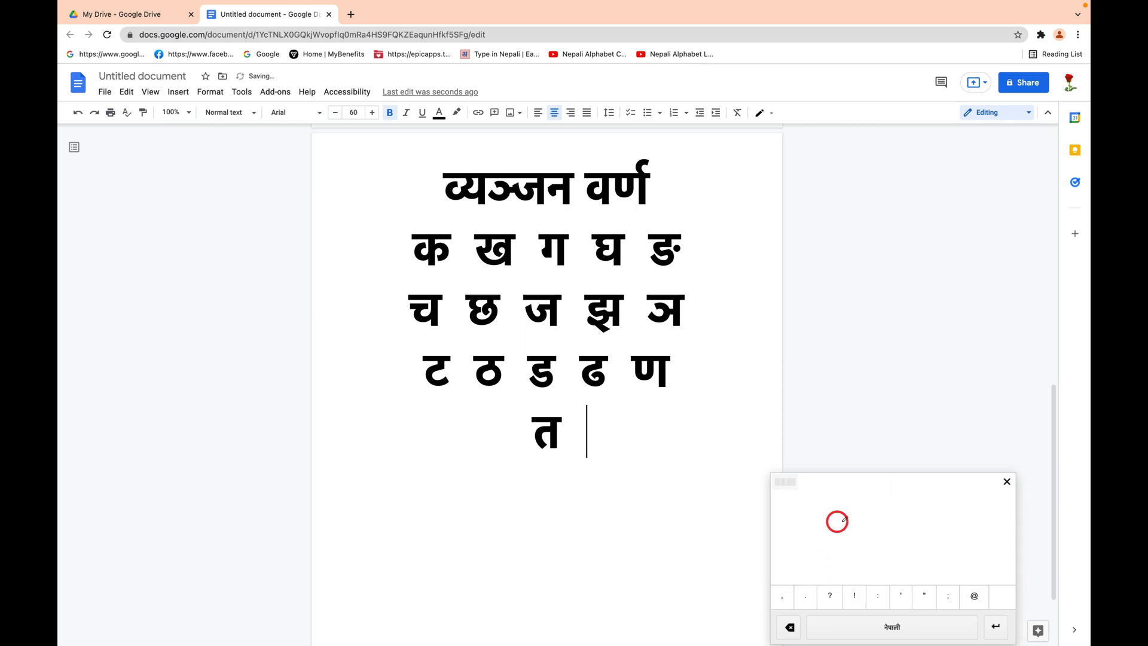
pyautogui.moveTo(843, 535)
pyautogui.mouseDown()
pyautogui.moveTo(855, 513)
pyautogui.moveTo(878, 532)
pyautogui.moveTo(881, 504)
pyautogui.moveTo(883, 561)
pyautogui.mouseUp()
pyautogui.click(871, 505)
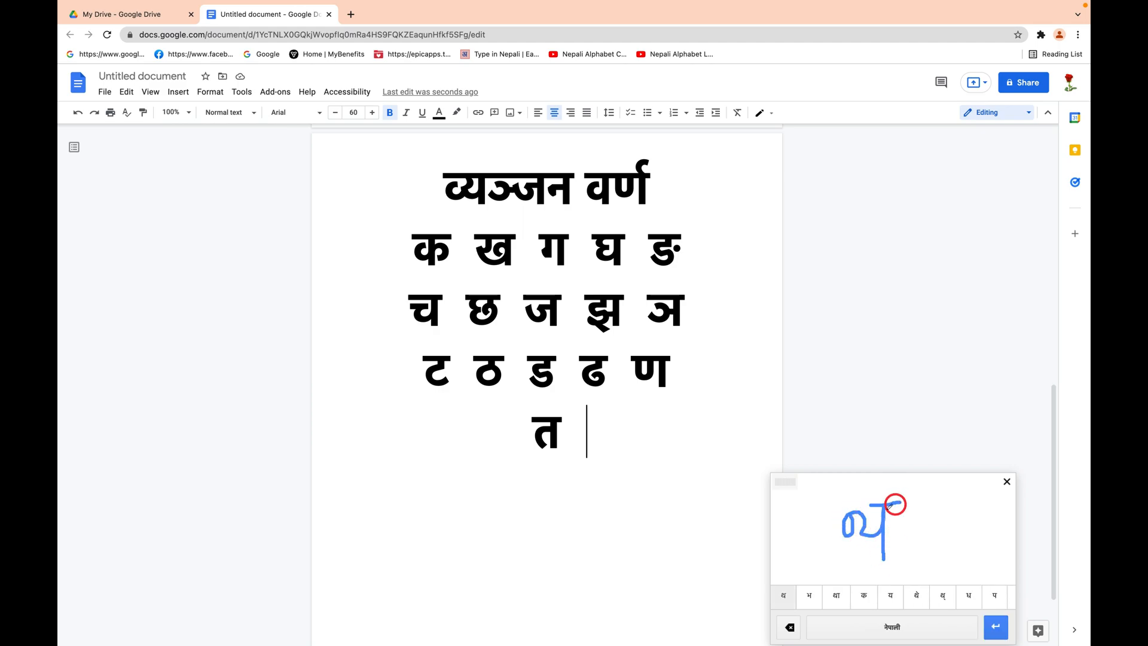
pyautogui.click(783, 595)
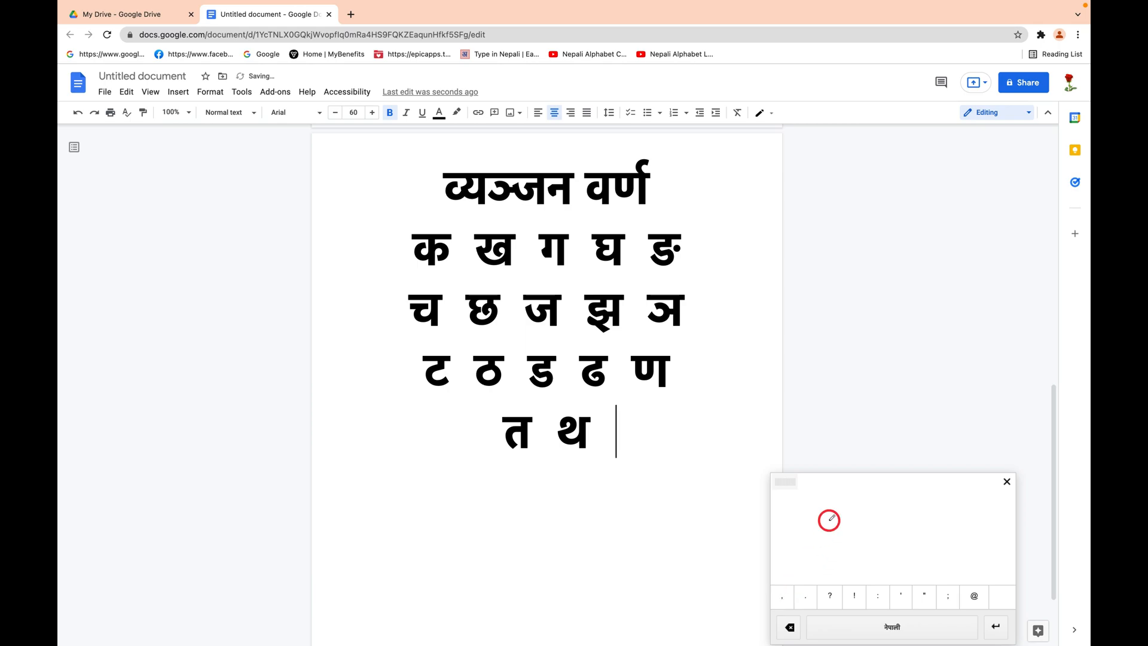
# Step: Handwrite the consonants द and ध and insert them after थ on the fourth consonant line
pyautogui.moveTo(865, 501)
pyautogui.mouseDown()
pyautogui.moveTo(847, 534)
pyautogui.moveTo(877, 536)
pyautogui.moveTo(879, 565)
pyautogui.mouseUp()
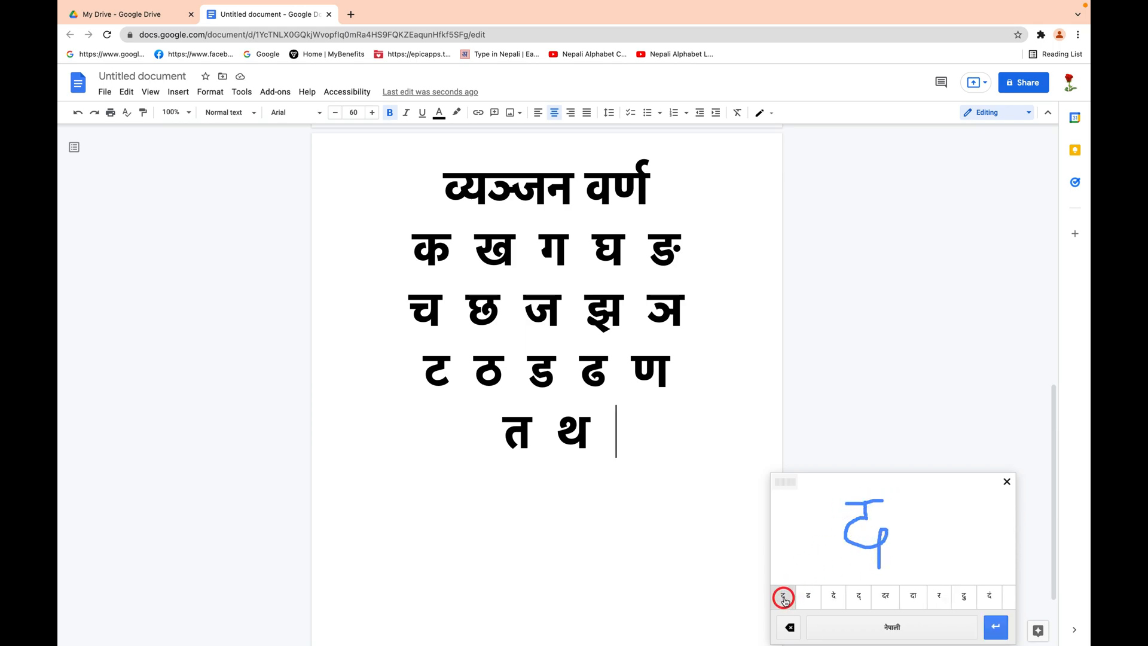
pyautogui.click(779, 595)
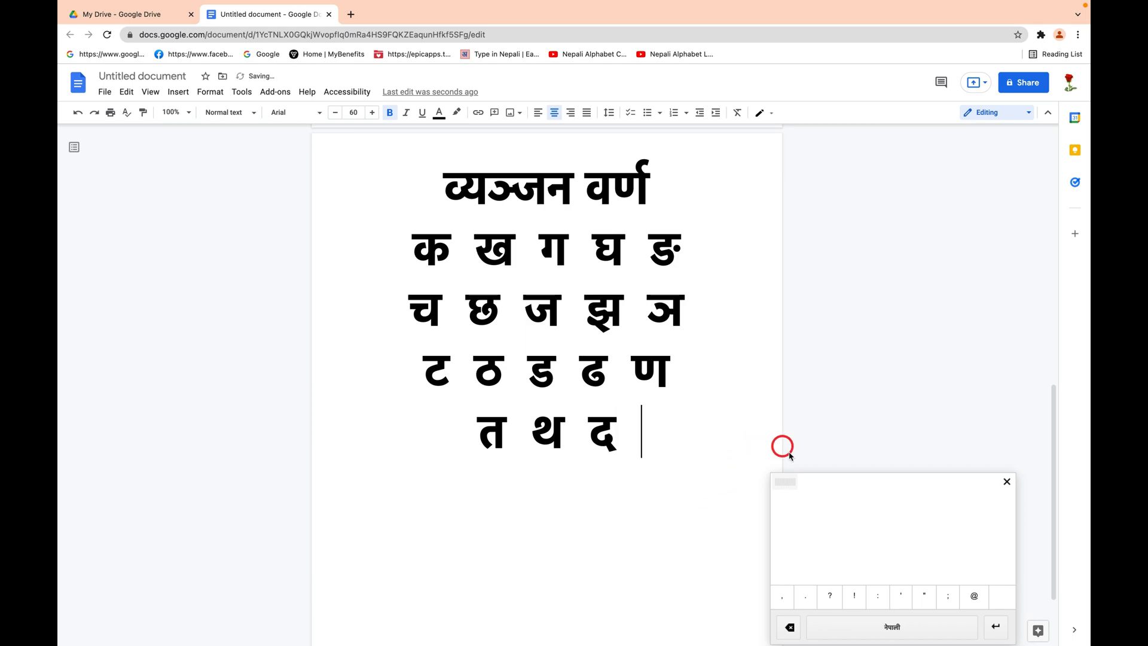
pyautogui.moveTo(784, 512)
pyautogui.mouseDown()
pyautogui.moveTo(815, 512)
pyautogui.moveTo(805, 545)
pyautogui.moveTo(836, 549)
pyautogui.moveTo(845, 528)
pyautogui.moveTo(849, 569)
pyautogui.mouseUp()
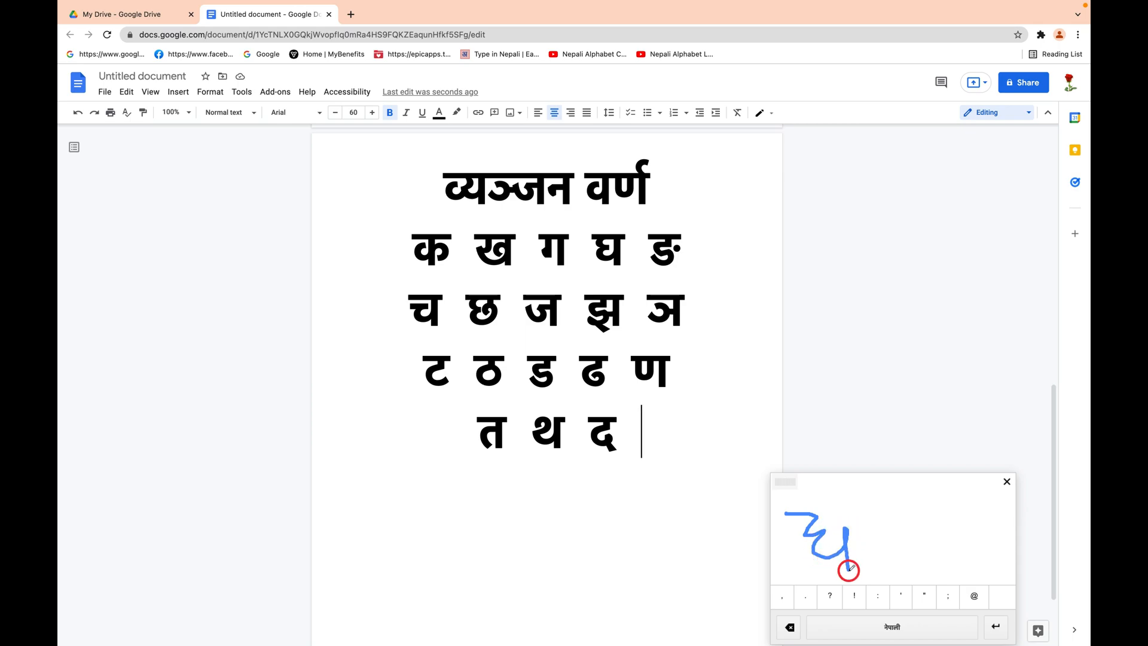
pyautogui.moveTo(831, 525); pyautogui.dragTo(867, 524)
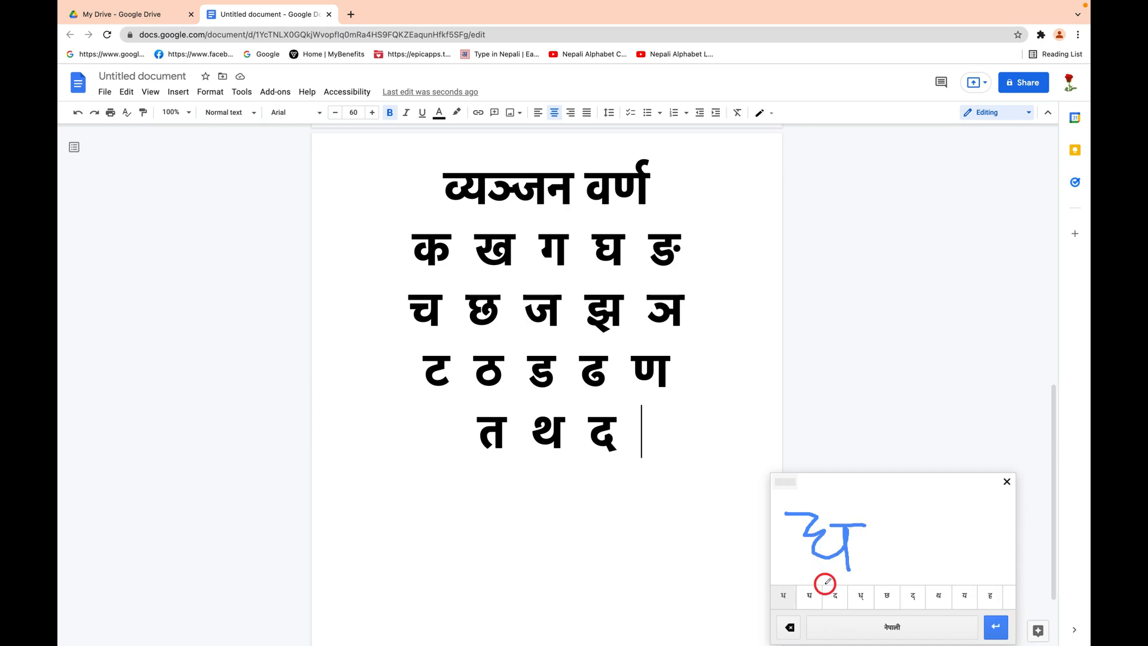
pyautogui.click(784, 595)
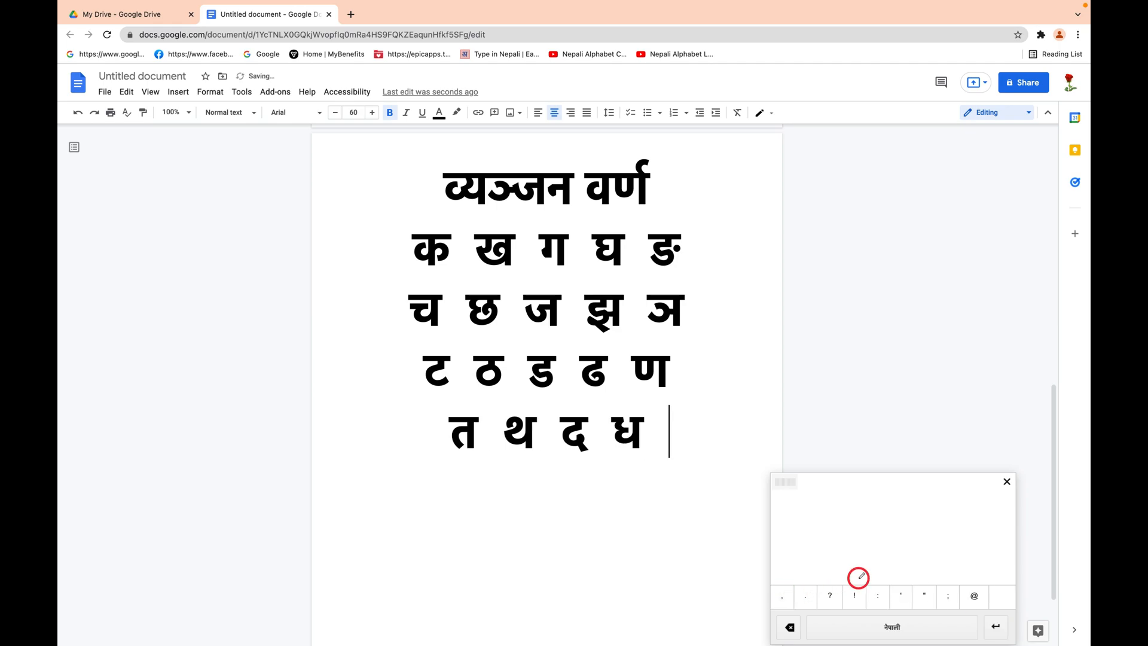
# Step: Handwrite न and insert it after ध, and insert the handwritten consonant प on a new fifth consonant line
pyautogui.moveTo(844, 528)
pyautogui.mouseDown()
pyautogui.moveTo(837, 540)
pyautogui.moveTo(830, 529)
pyautogui.moveTo(873, 522)
pyautogui.moveTo(875, 554)
pyautogui.mouseUp()
pyautogui.moveTo(846, 504); pyautogui.dragTo(892, 501)
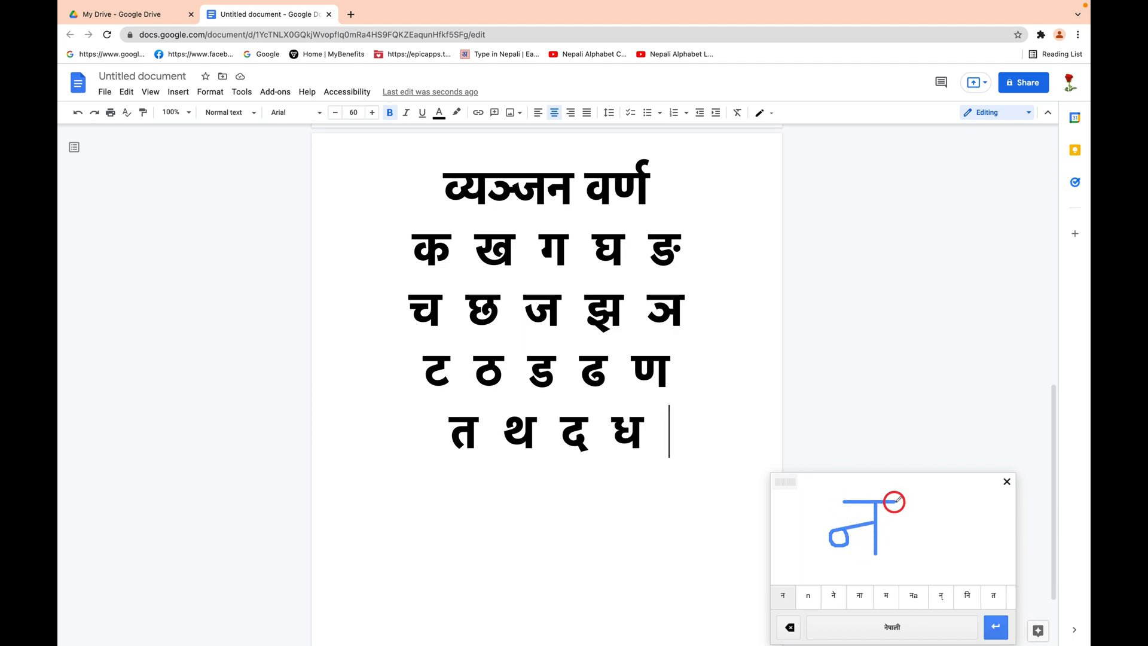
pyautogui.click(784, 596)
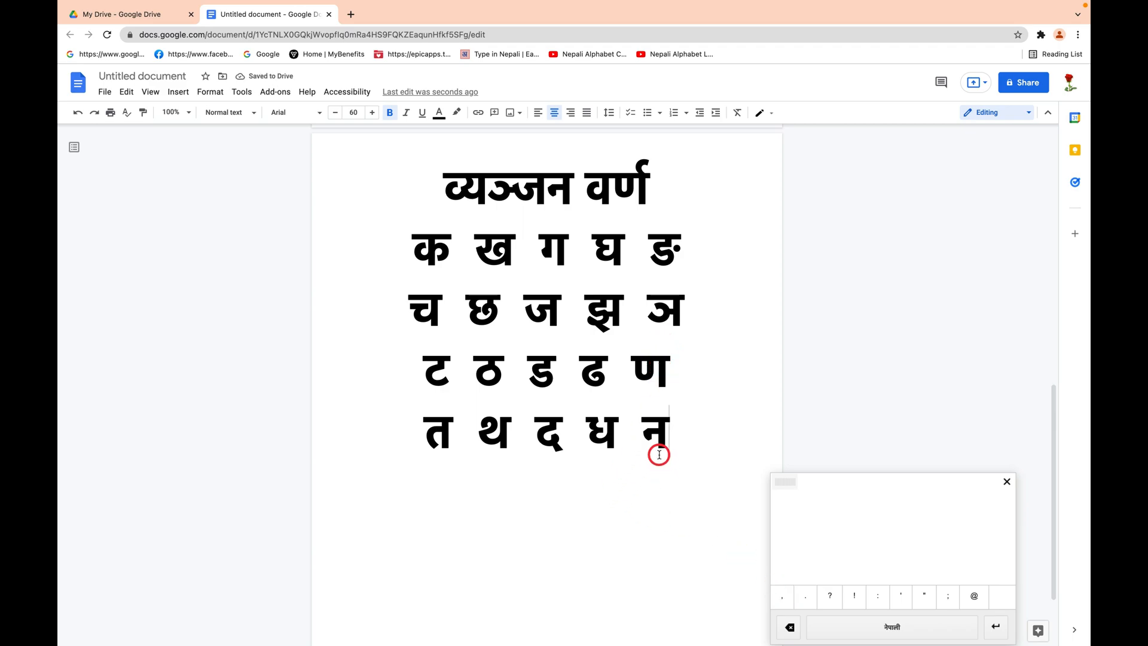
pyautogui.press('Return')
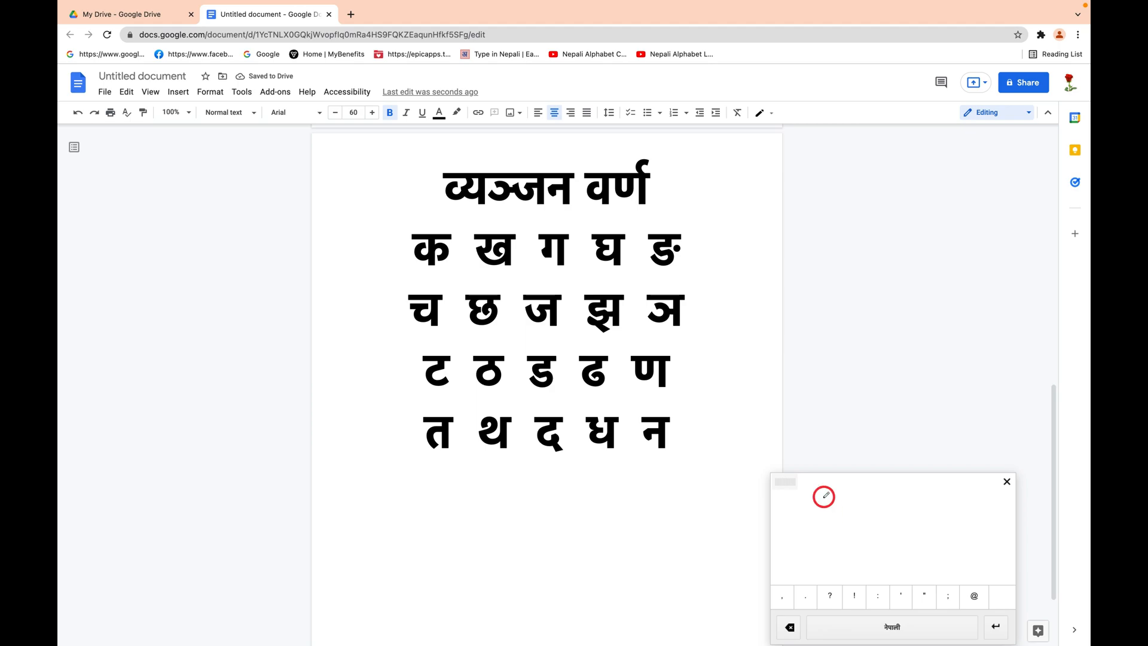
pyautogui.moveTo(841, 497)
pyautogui.mouseDown()
pyautogui.moveTo(843, 539)
pyautogui.moveTo(877, 520)
pyautogui.moveTo(875, 501)
pyautogui.moveTo(880, 569)
pyautogui.moveTo(840, 496)
pyautogui.moveTo(904, 496)
pyautogui.mouseUp()
pyautogui.click(782, 595)
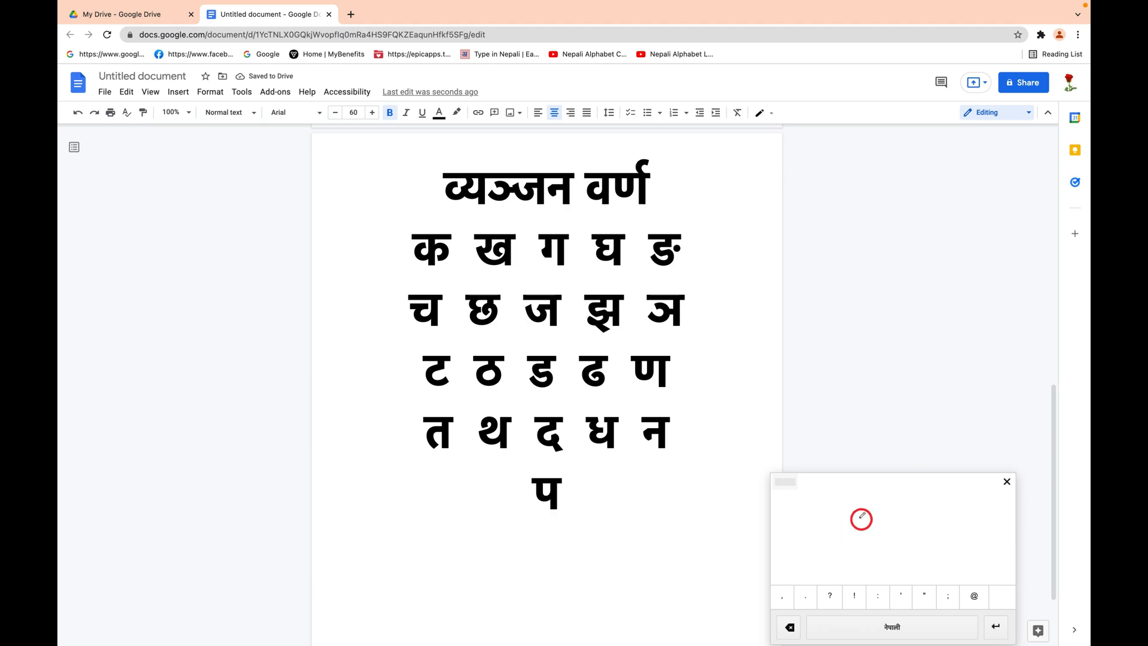
# Step: Handwrite the consonants फ and ब and insert them after प on the fifth consonant line
pyautogui.moveTo(850, 499)
pyautogui.mouseDown()
pyautogui.moveTo(860, 542)
pyautogui.moveTo(877, 498)
pyautogui.moveTo(883, 555)
pyautogui.moveTo(883, 529)
pyautogui.moveTo(899, 514)
pyautogui.moveTo(917, 529)
pyautogui.moveTo(916, 551)
pyautogui.mouseUp()
pyautogui.moveTo(825, 503); pyautogui.dragTo(903, 501)
pyautogui.click(784, 595)
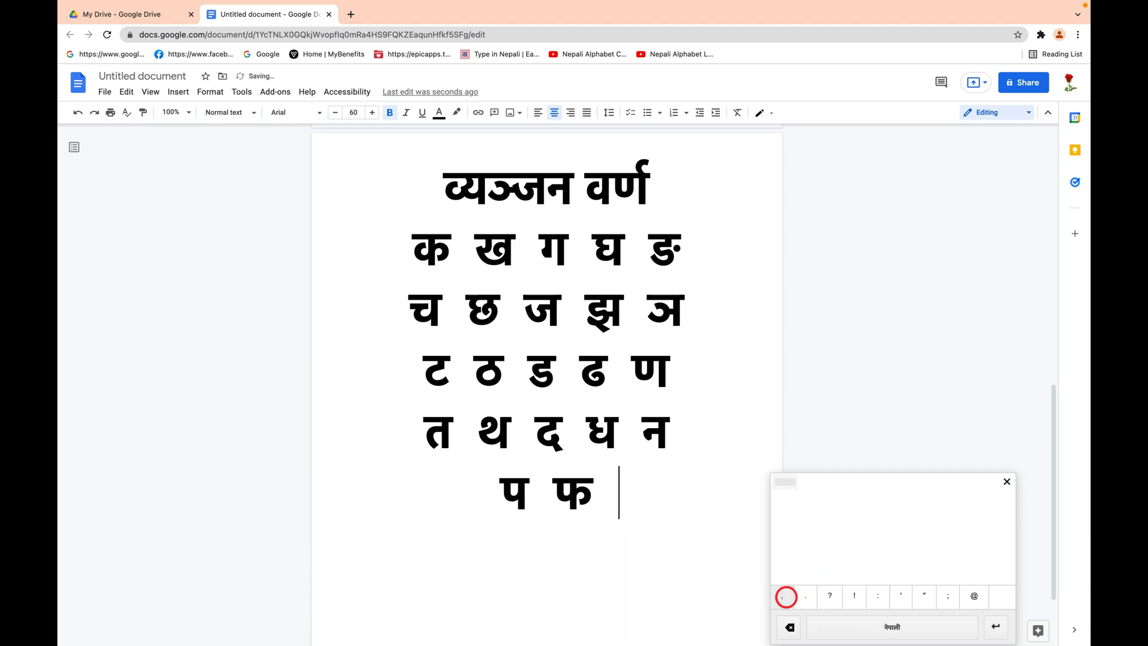
pyautogui.moveTo(881, 492); pyautogui.dragTo(883, 565)
pyautogui.moveTo(882, 507)
pyautogui.mouseDown()
pyautogui.moveTo(842, 504)
pyautogui.moveTo(845, 532)
pyautogui.moveTo(883, 538)
pyautogui.mouseUp()
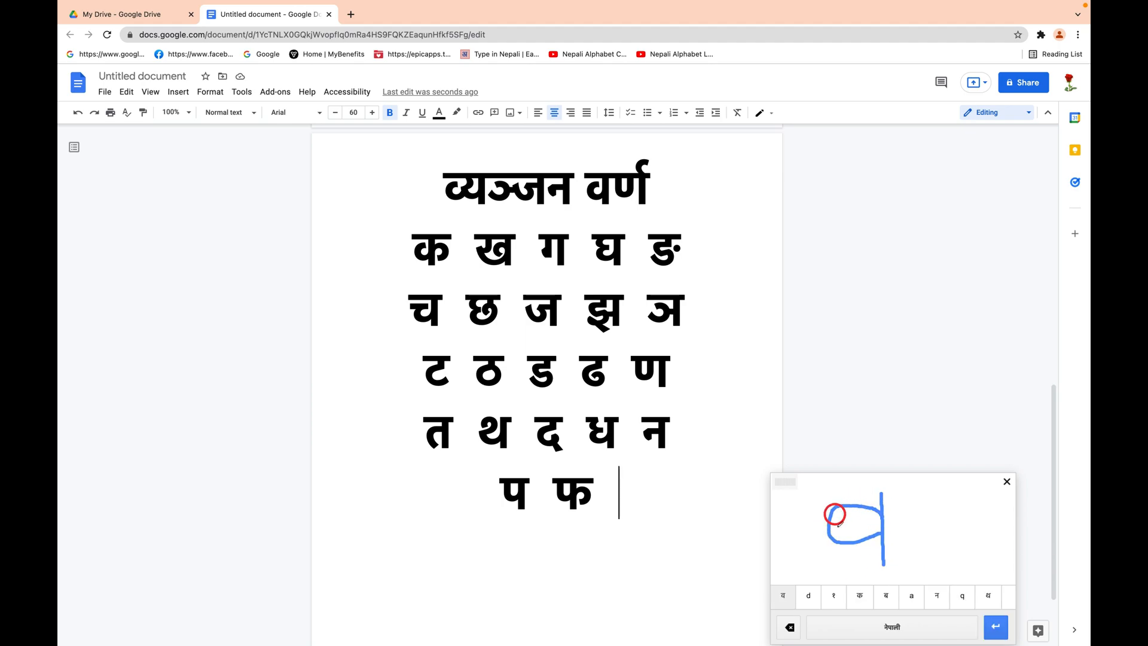
pyautogui.moveTo(843, 508); pyautogui.dragTo(852, 540)
pyautogui.moveTo(856, 487); pyautogui.dragTo(886, 489)
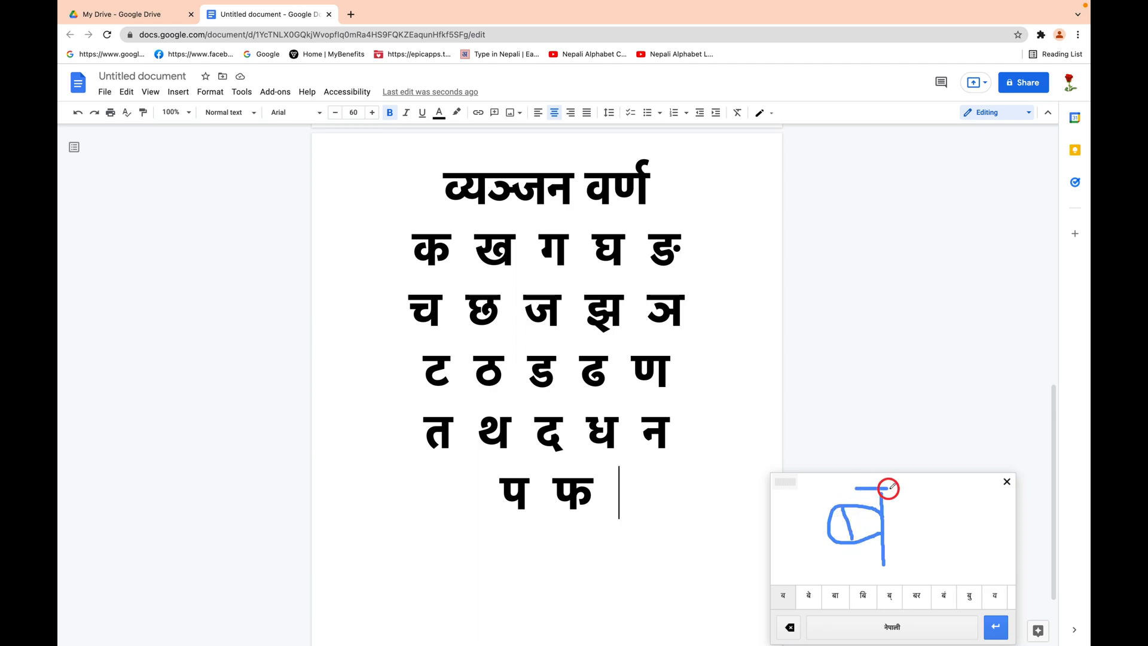
pyautogui.click(782, 595)
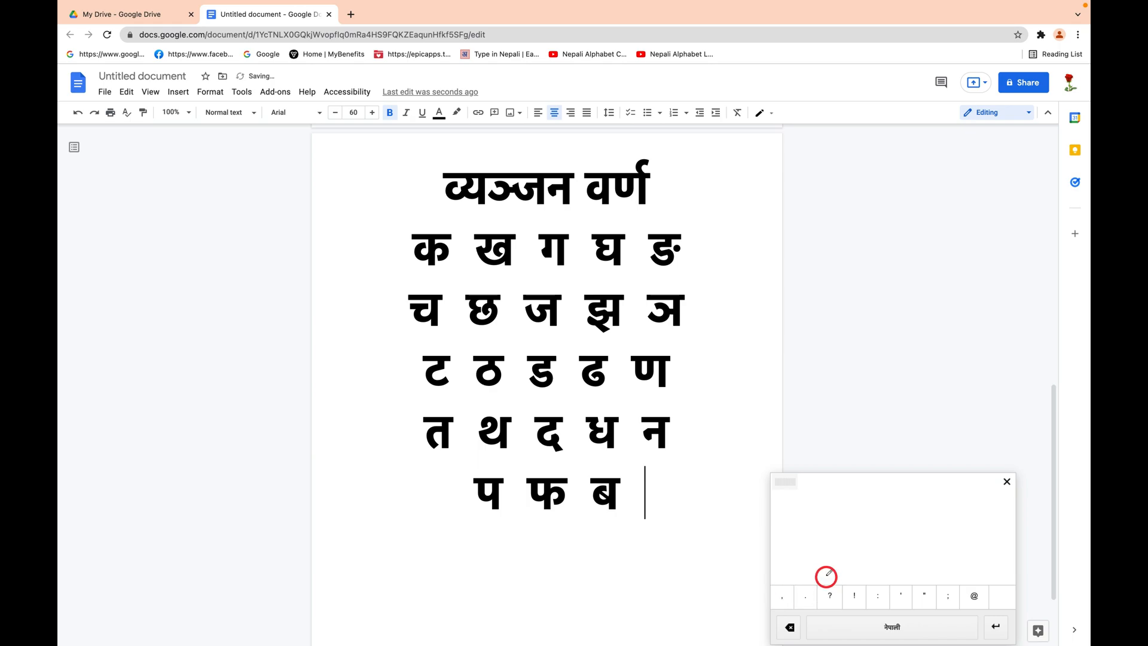
# Step: Handwrite the consonants भ and म and insert them after ब to complete the fifth consonant line
pyautogui.moveTo(794, 522)
pyautogui.mouseDown()
pyautogui.moveTo(810, 523)
pyautogui.moveTo(813, 552)
pyautogui.moveTo(849, 515)
pyautogui.moveTo(843, 570)
pyautogui.mouseUp()
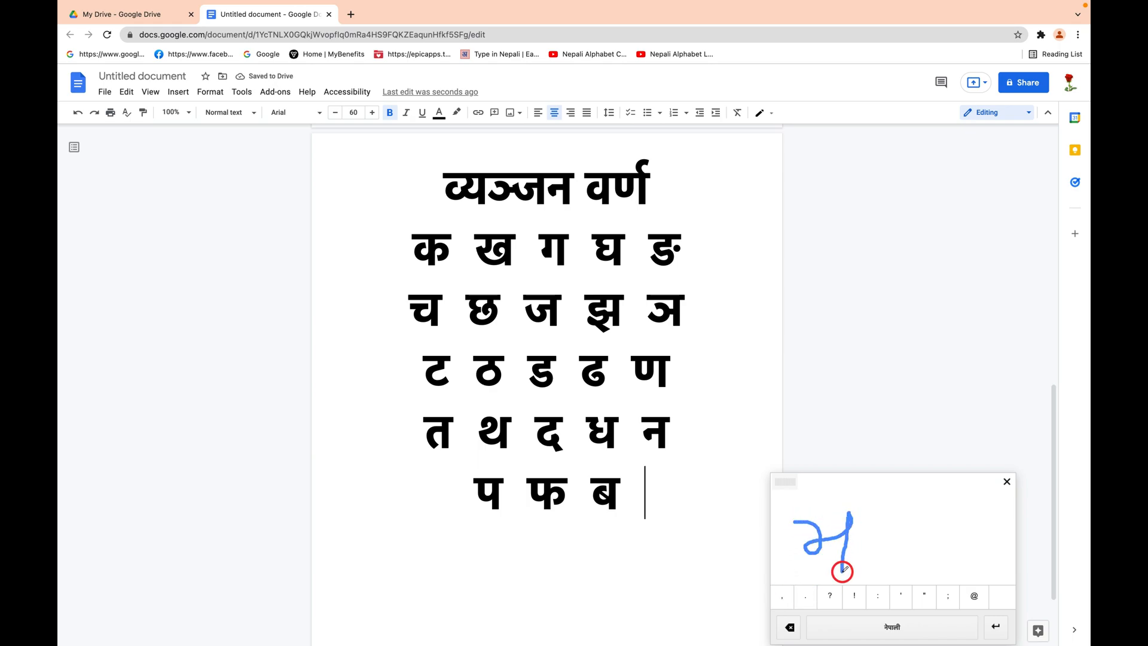
pyautogui.moveTo(826, 510); pyautogui.dragTo(867, 510)
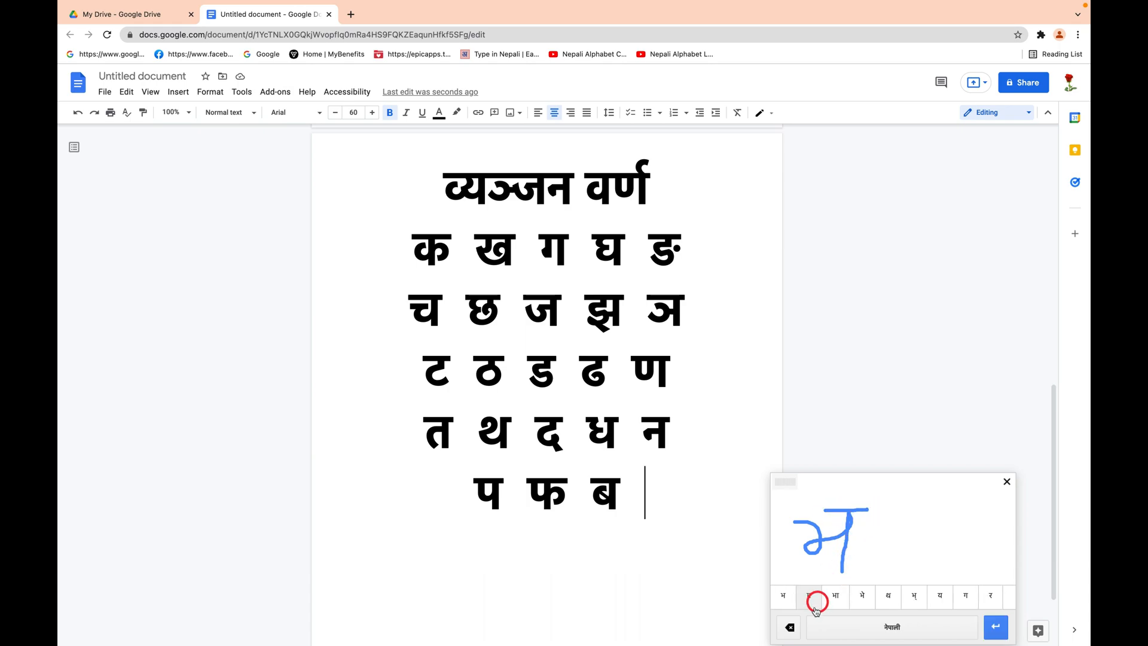
pyautogui.click(783, 595)
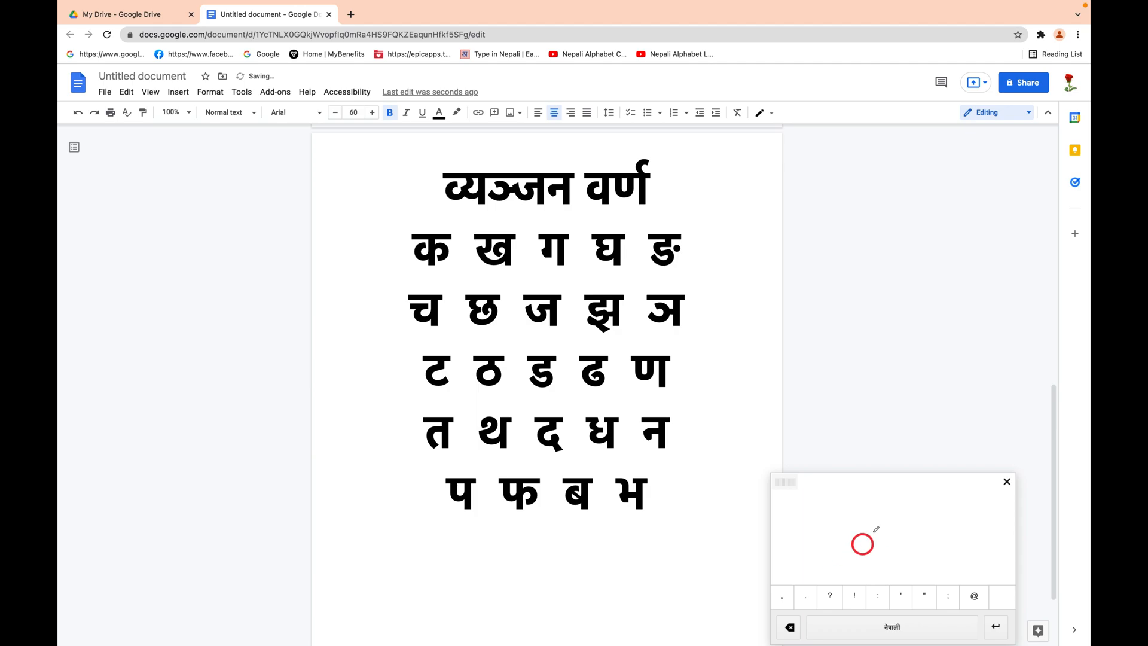
pyautogui.moveTo(871, 500)
pyautogui.mouseDown()
pyautogui.moveTo(871, 558)
pyautogui.moveTo(869, 543)
pyautogui.moveTo(901, 513)
pyautogui.moveTo(900, 569)
pyautogui.mouseUp()
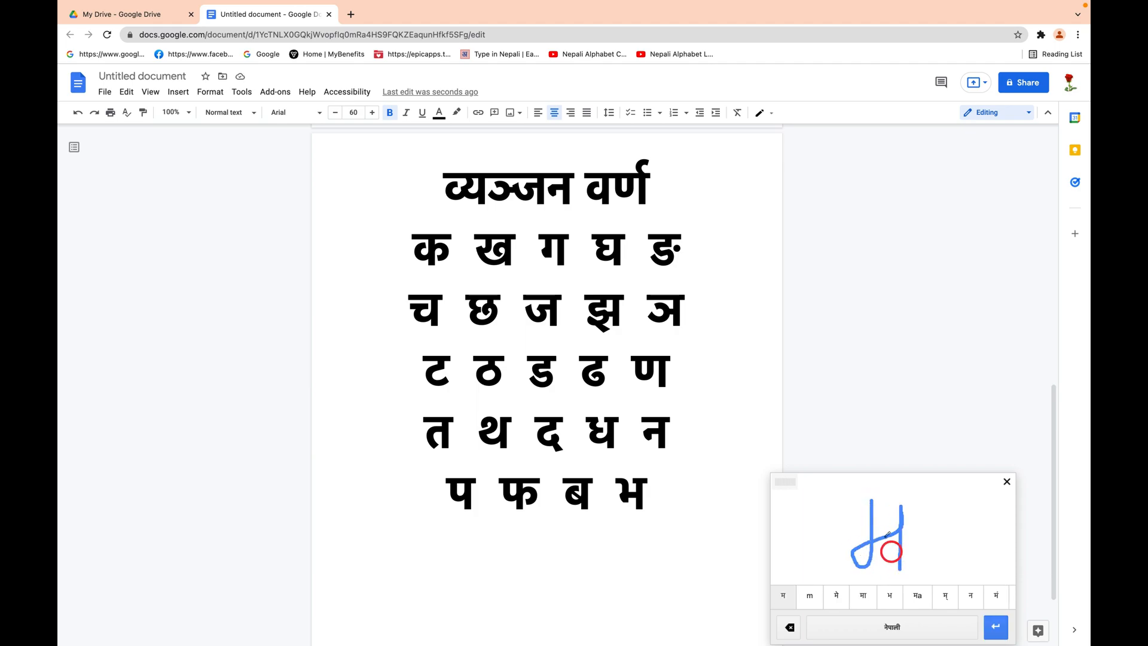
pyautogui.moveTo(843, 500); pyautogui.dragTo(899, 499)
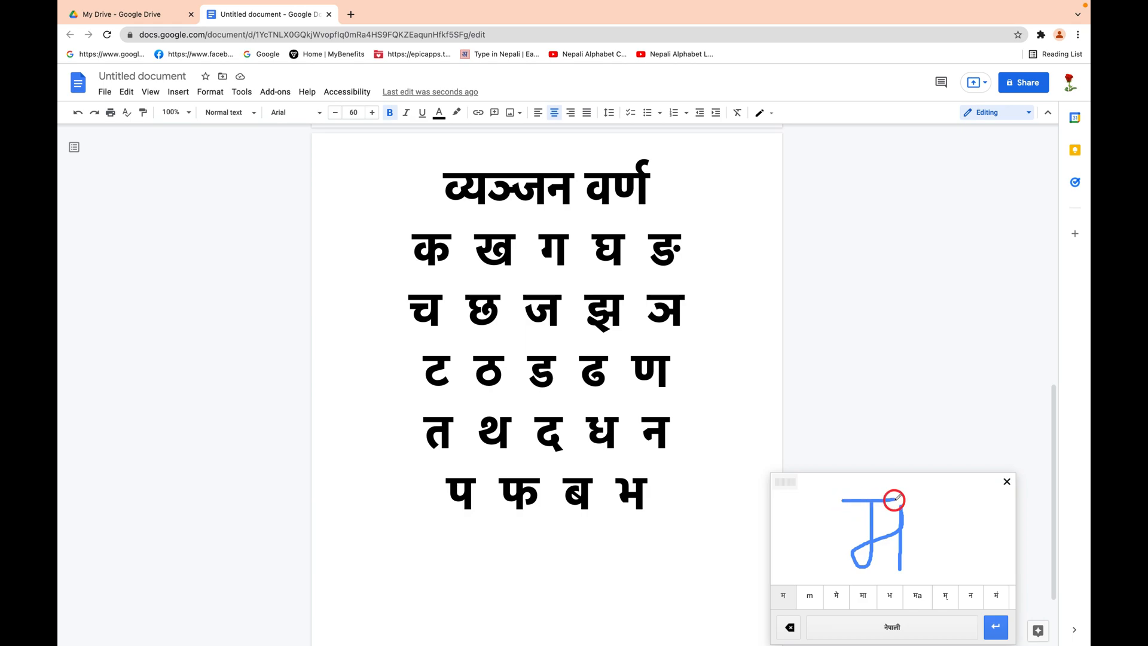
pyautogui.click(783, 595)
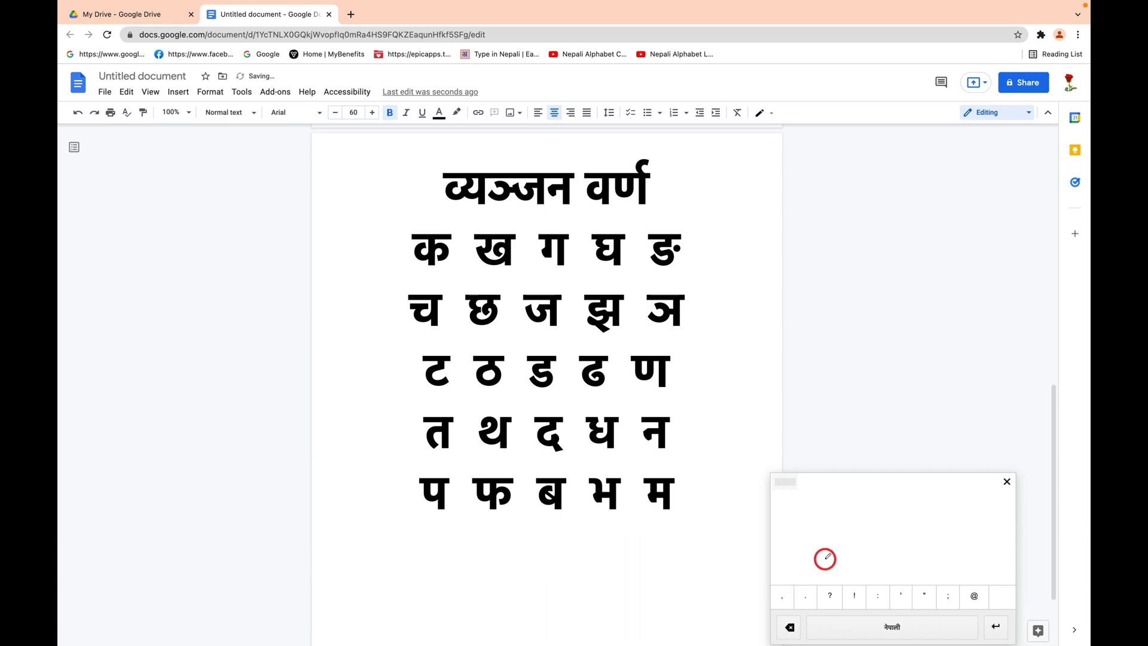
# Step: Handwrite the consonants य and र and insert them on a new sixth consonant line
pyautogui.moveTo(841, 495)
pyautogui.mouseDown()
pyautogui.moveTo(861, 518)
pyautogui.moveTo(835, 547)
pyautogui.moveTo(879, 538)
pyautogui.moveTo(892, 494)
pyautogui.moveTo(889, 575)
pyautogui.mouseUp()
pyautogui.moveTo(840, 495); pyautogui.dragTo(906, 492)
pyautogui.click(784, 597)
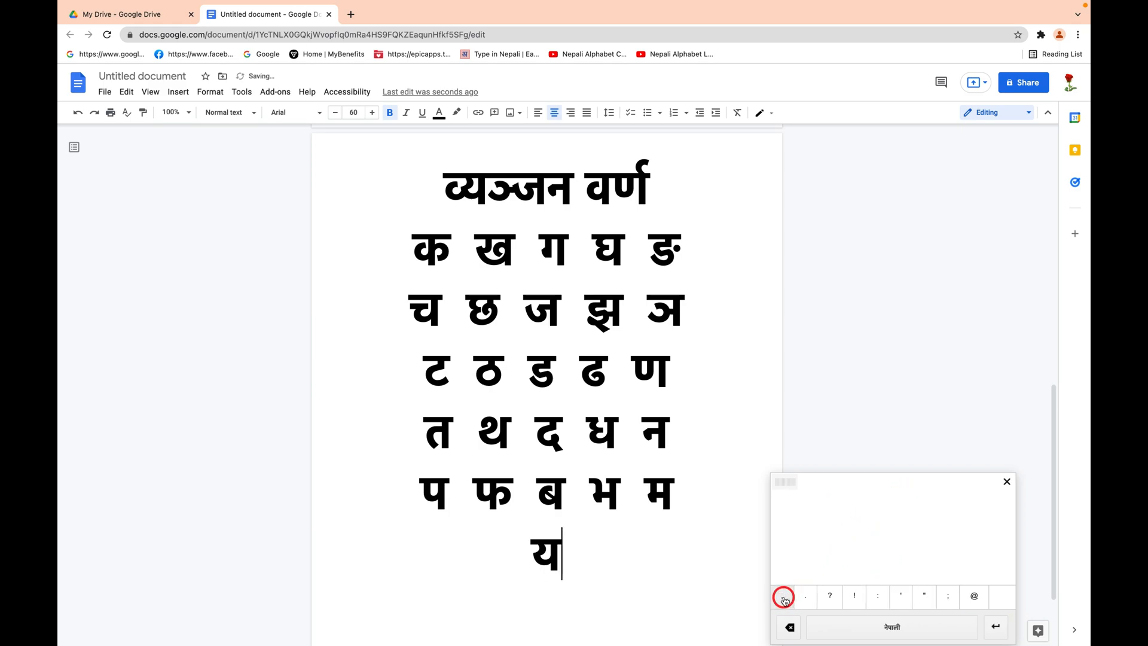
pyautogui.moveTo(866, 501)
pyautogui.mouseDown()
pyautogui.moveTo(845, 531)
pyautogui.moveTo(882, 560)
pyautogui.moveTo(871, 500)
pyautogui.moveTo(891, 501)
pyautogui.mouseUp()
pyautogui.click(784, 595)
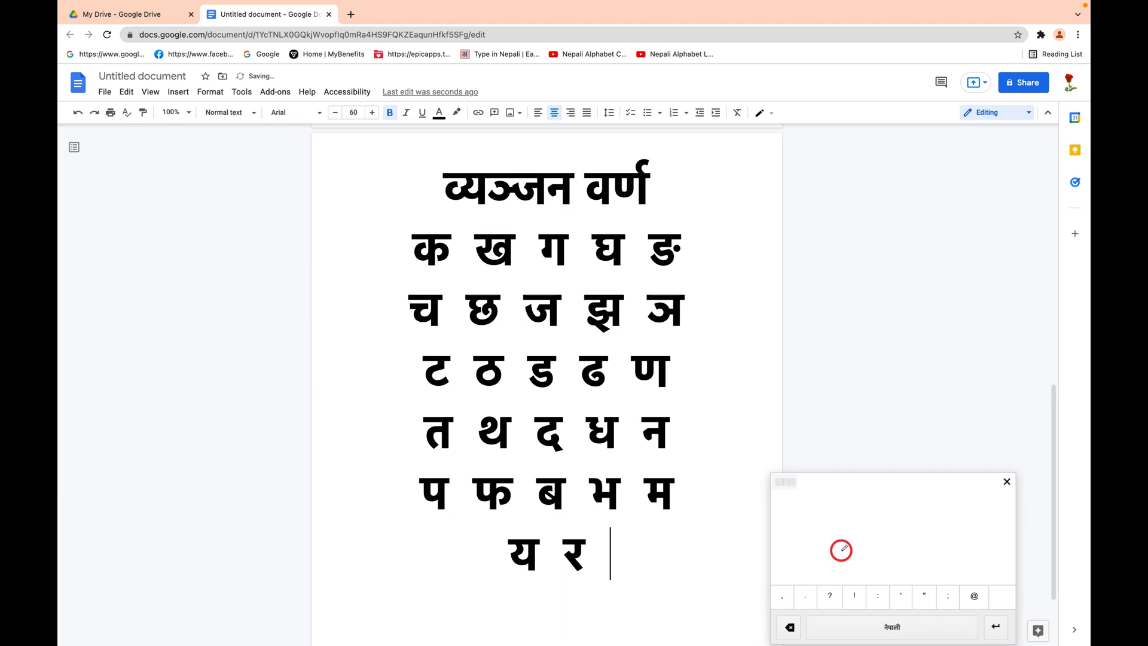
# Step: Handwrite the consonants ल and व and insert them after र on the sixth consonant line
pyautogui.moveTo(897, 490)
pyautogui.mouseDown()
pyautogui.moveTo(895, 557)
pyautogui.moveTo(879, 522)
pyautogui.moveTo(828, 538)
pyautogui.moveTo(855, 589)
pyautogui.mouseUp()
pyautogui.moveTo(871, 488); pyautogui.dragTo(905, 488)
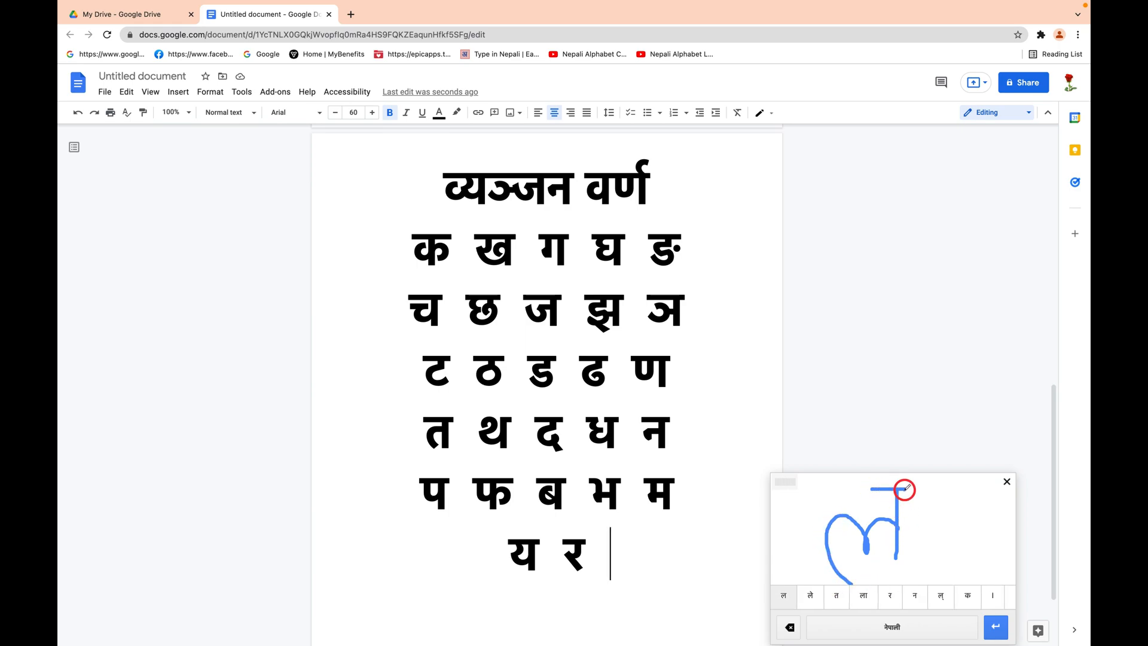
pyautogui.click(785, 595)
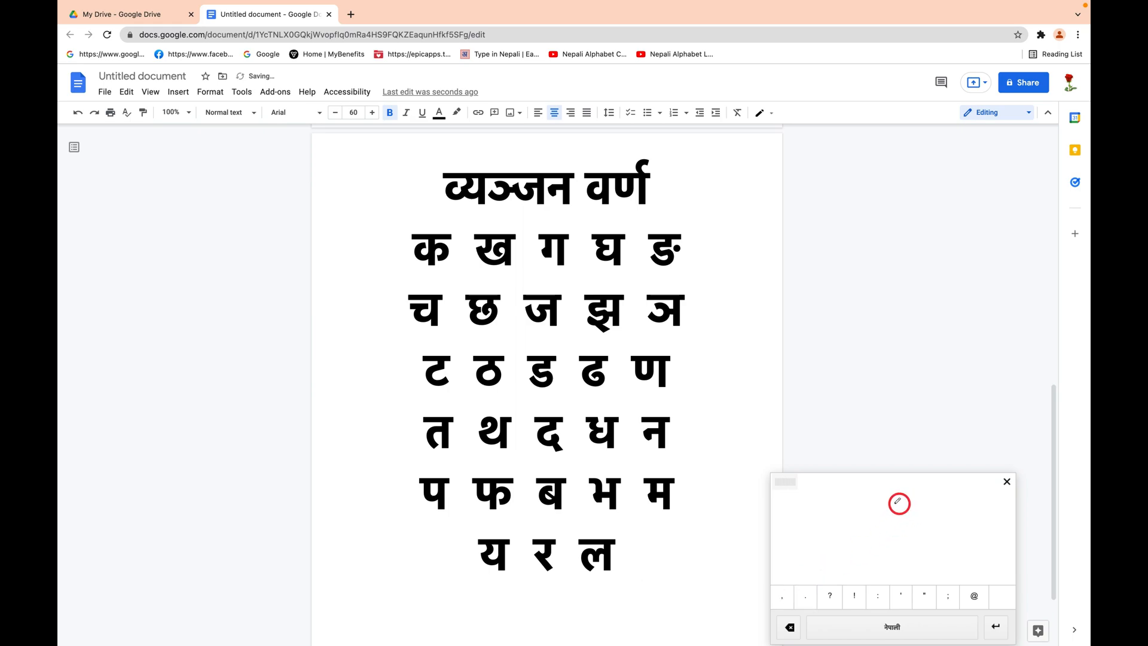
pyautogui.moveTo(889, 489); pyautogui.dragTo(890, 581)
pyautogui.moveTo(884, 523)
pyautogui.mouseDown()
pyautogui.moveTo(838, 533)
pyautogui.moveTo(888, 547)
pyautogui.mouseUp()
pyautogui.moveTo(861, 490); pyautogui.dragTo(909, 490)
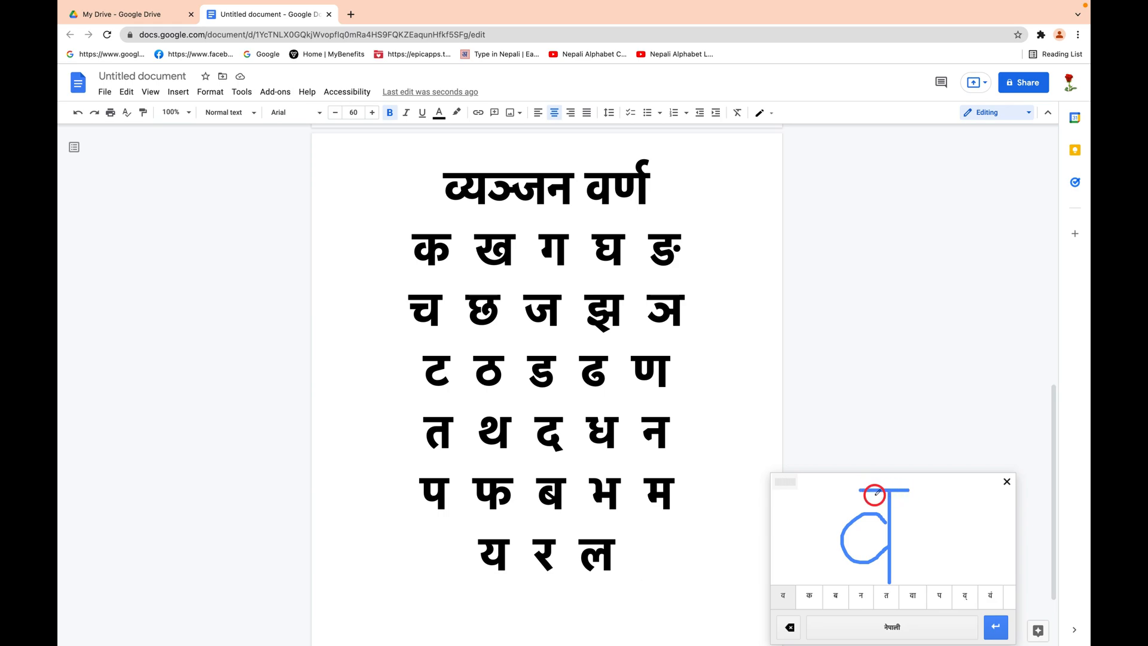
pyautogui.click(782, 596)
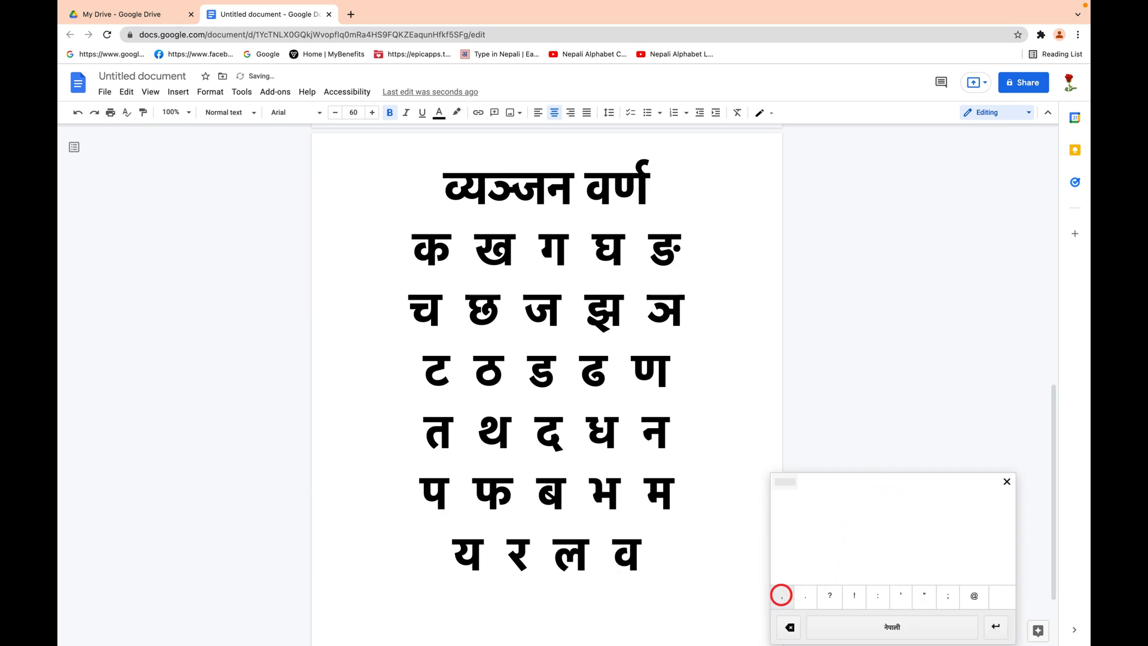
# Step: Handwrite श, insert it after व on the sixth consonant line, and widen the space between व and श
pyautogui.moveTo(835, 500)
pyautogui.mouseDown()
pyautogui.moveTo(853, 501)
pyautogui.moveTo(833, 538)
pyautogui.moveTo(828, 530)
pyautogui.moveTo(859, 560)
pyautogui.mouseUp()
pyautogui.moveTo(875, 491); pyautogui.dragTo(870, 565)
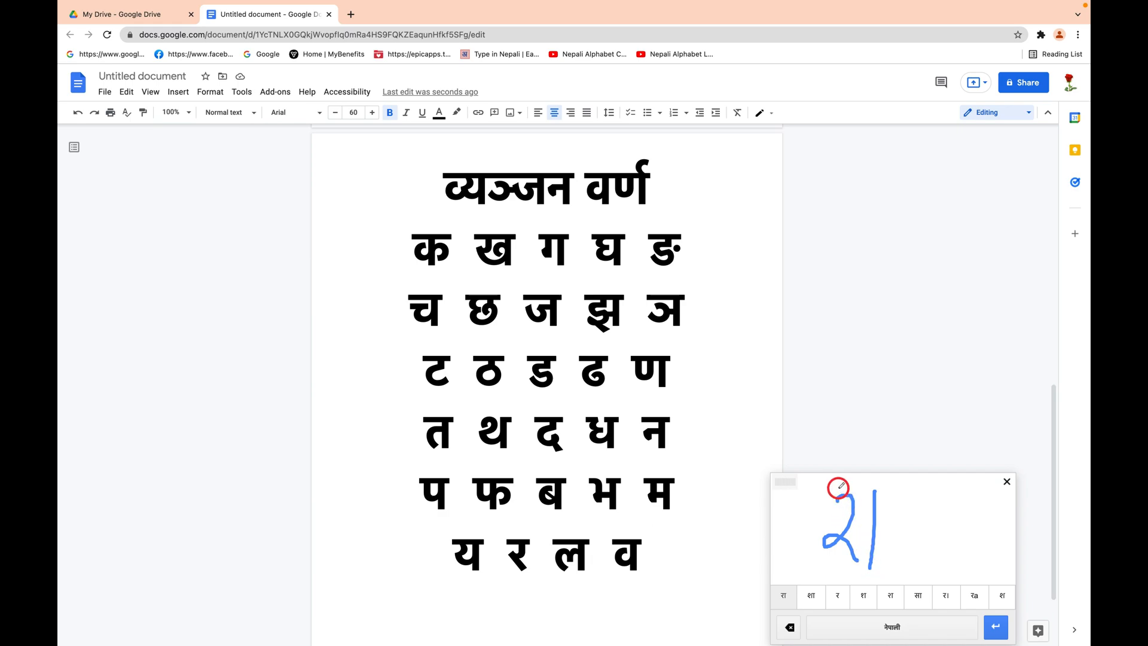
pyautogui.moveTo(839, 494); pyautogui.dragTo(905, 485)
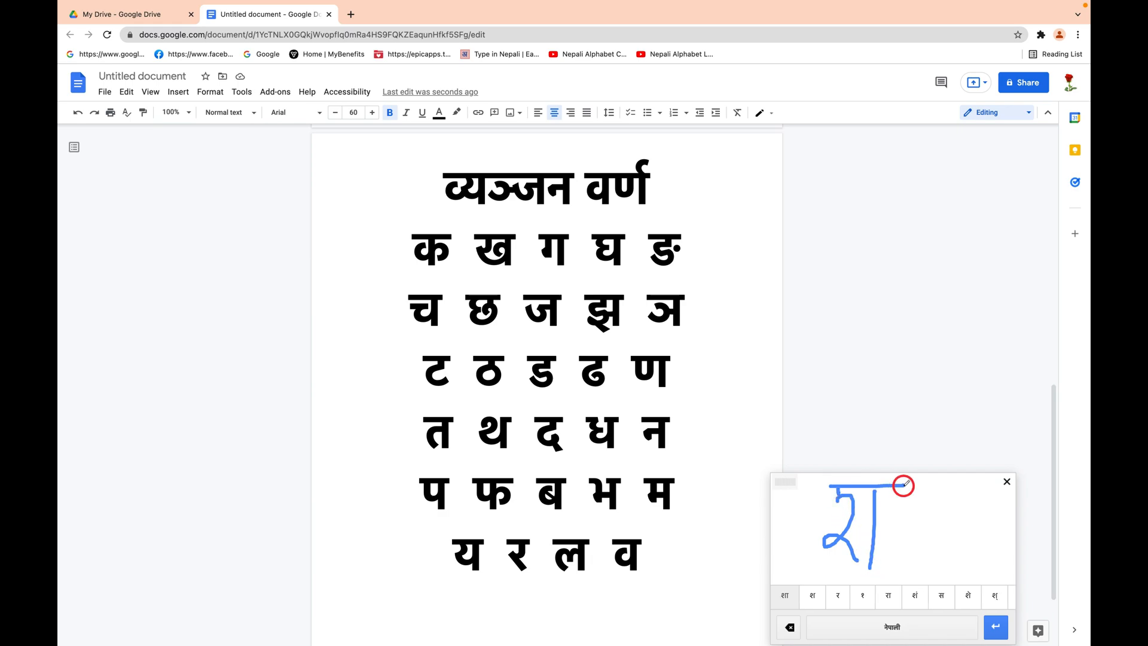
pyautogui.click(814, 597)
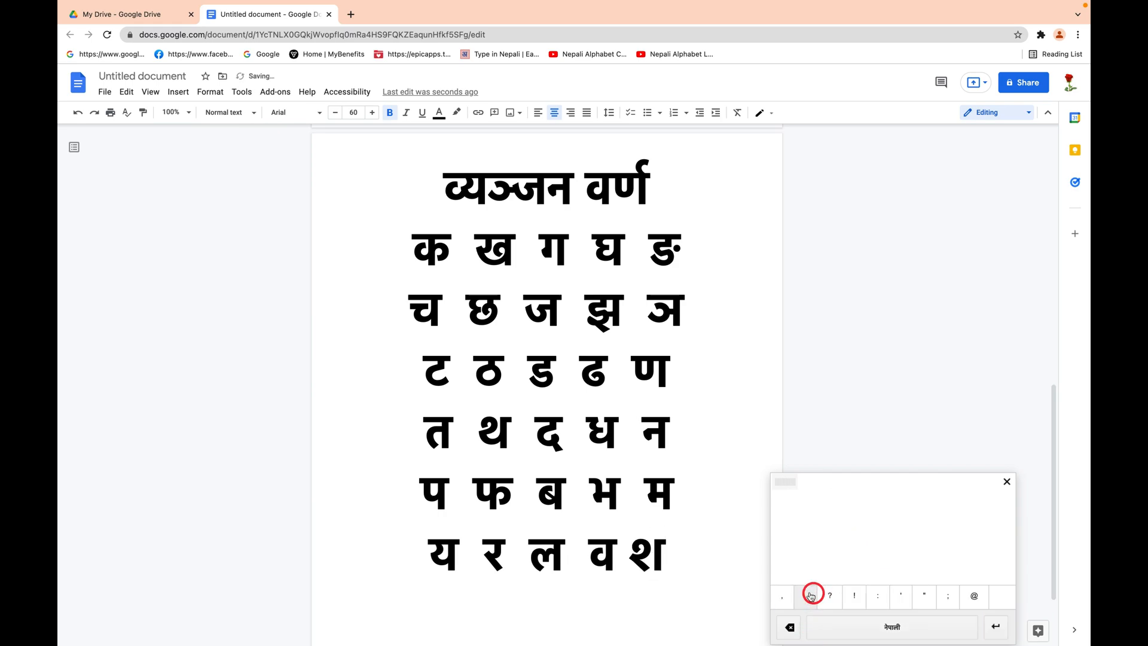
pyautogui.click(623, 547)
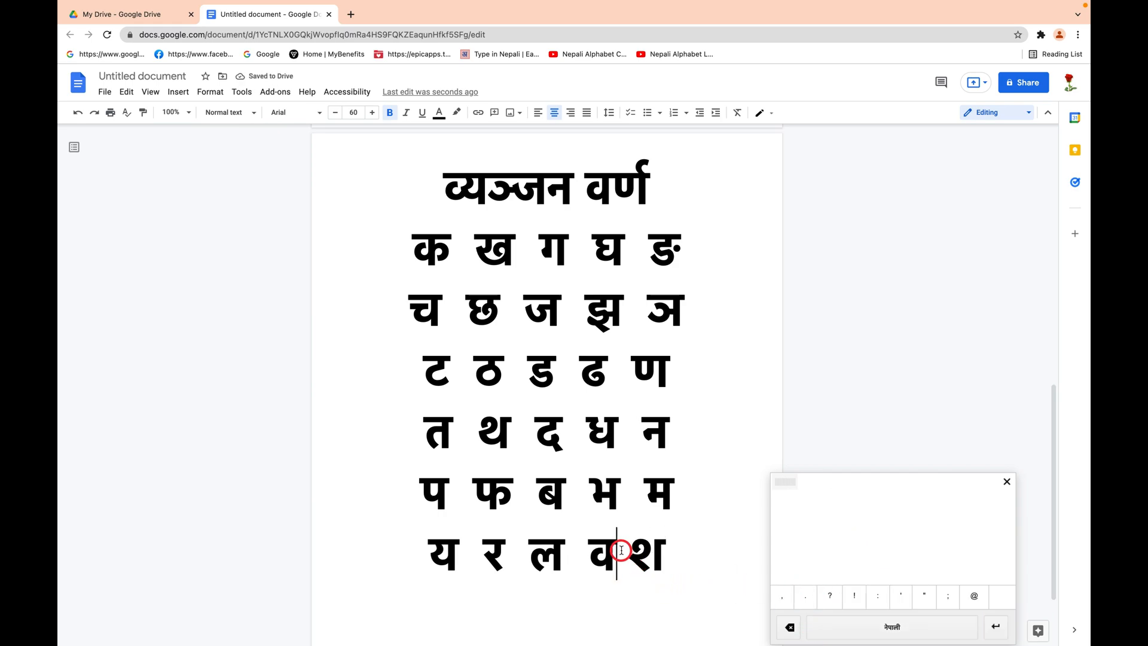
# Step: Start a seventh consonant line after श and insert the handwritten consonant ष on it
pyautogui.click(668, 542)
pyautogui.press('Return')
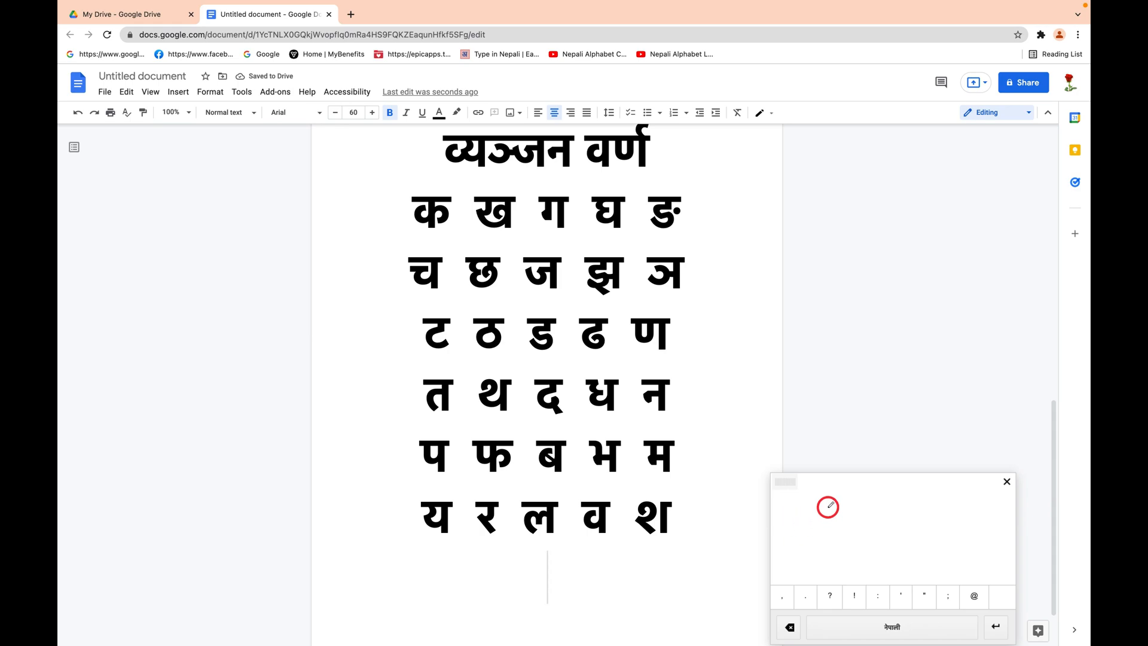
pyautogui.moveTo(851, 486)
pyautogui.mouseDown()
pyautogui.moveTo(853, 532)
pyautogui.moveTo(879, 530)
pyautogui.moveTo(884, 492)
pyautogui.moveTo(887, 570)
pyautogui.mouseUp()
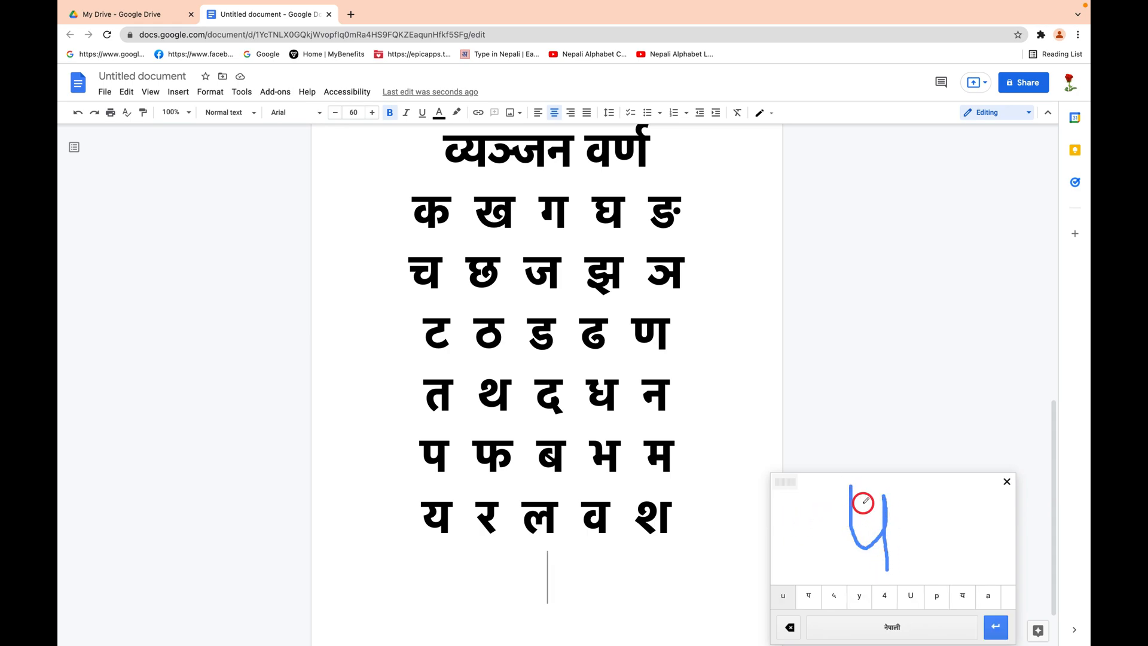
pyautogui.moveTo(852, 491); pyautogui.dragTo(873, 533)
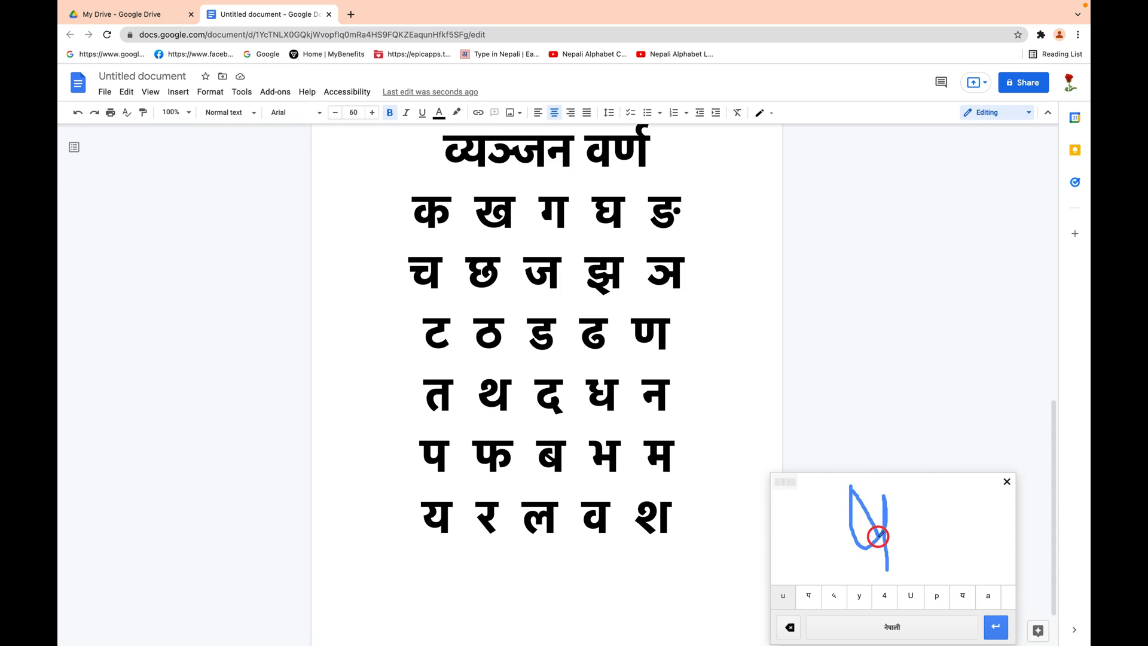
pyautogui.moveTo(816, 486); pyautogui.dragTo(919, 483)
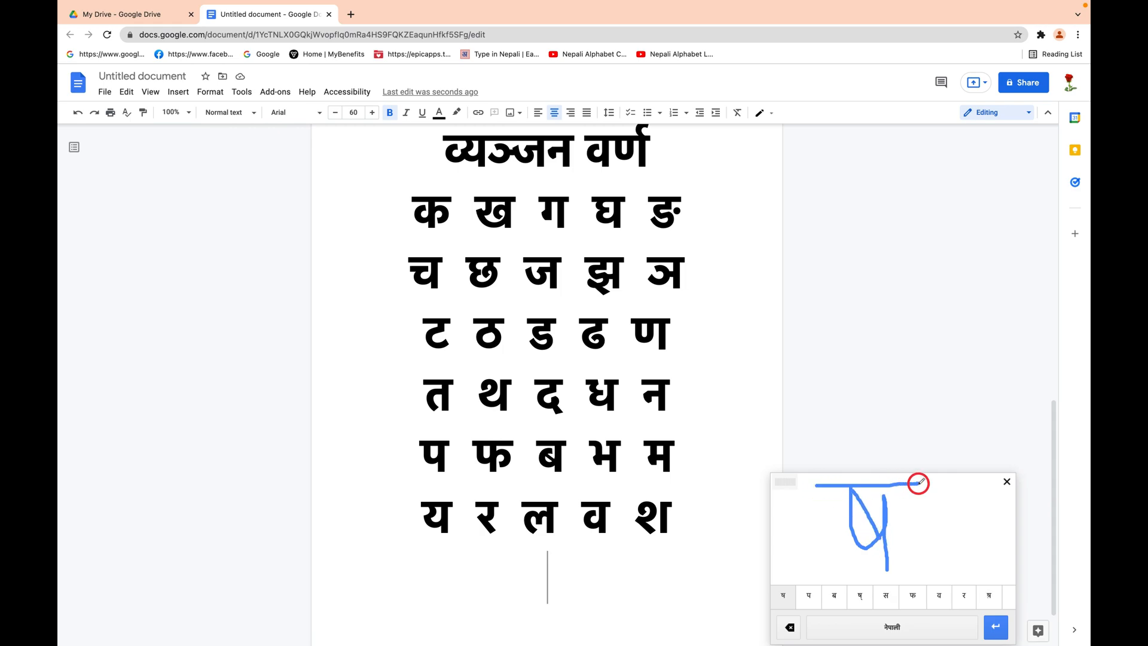
pyautogui.click(786, 604)
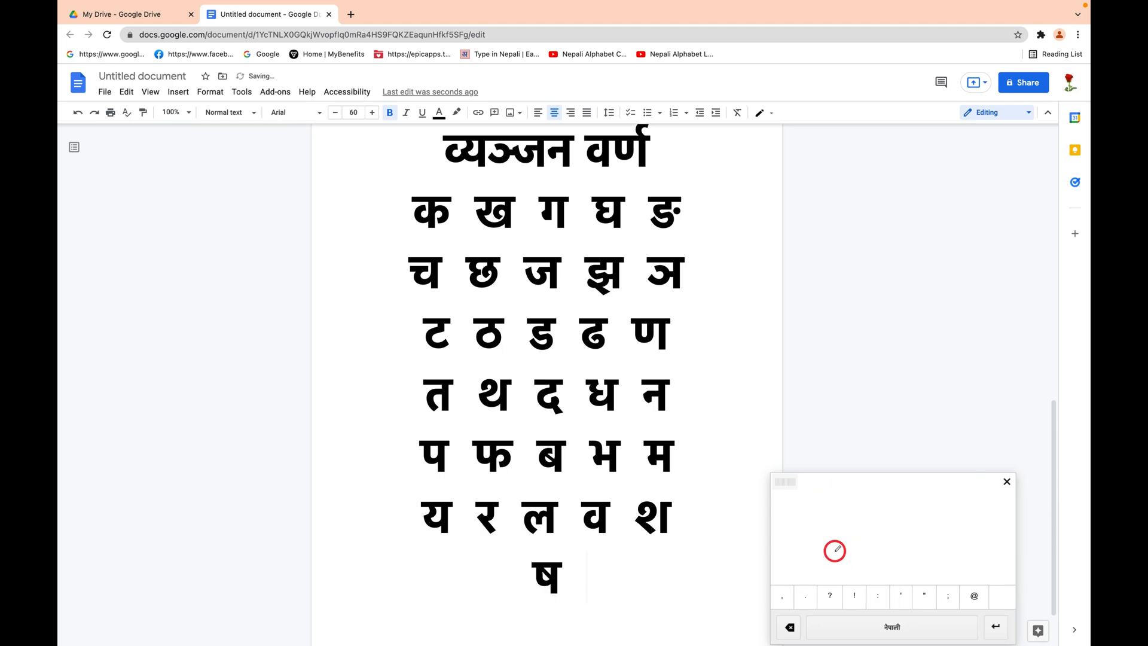
# Step: Handwrite the consonants स and ह and insert them after ष on the seventh consonant line
pyautogui.moveTo(838, 501)
pyautogui.mouseDown()
pyautogui.moveTo(822, 532)
pyautogui.moveTo(857, 552)
pyautogui.mouseUp()
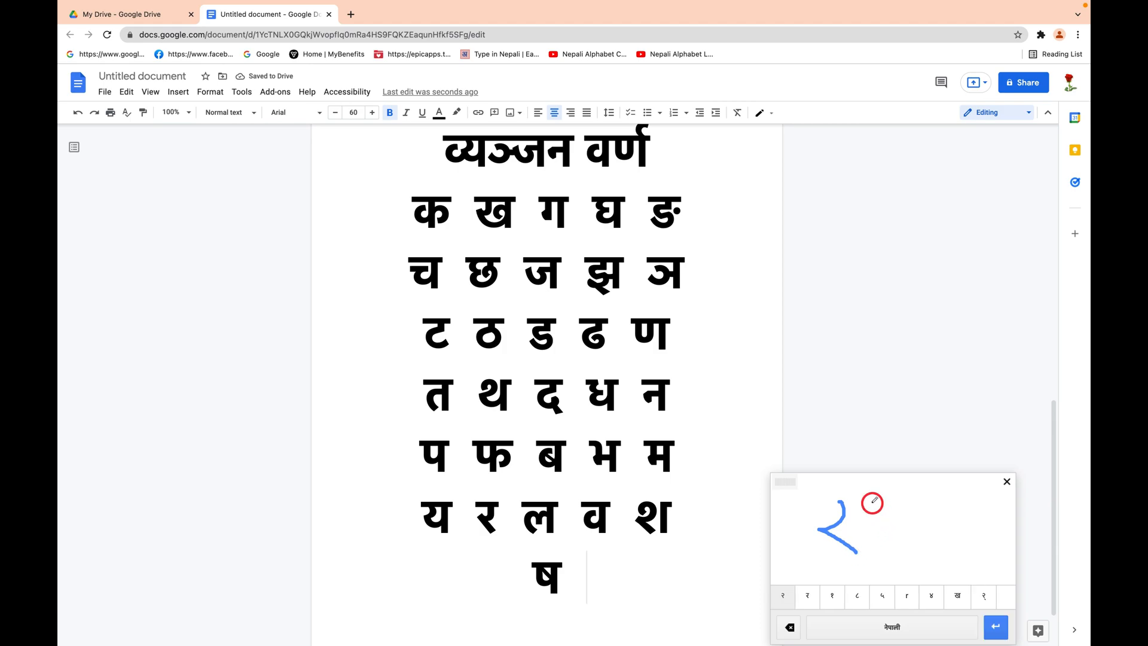
pyautogui.moveTo(869, 494); pyautogui.dragTo(870, 552)
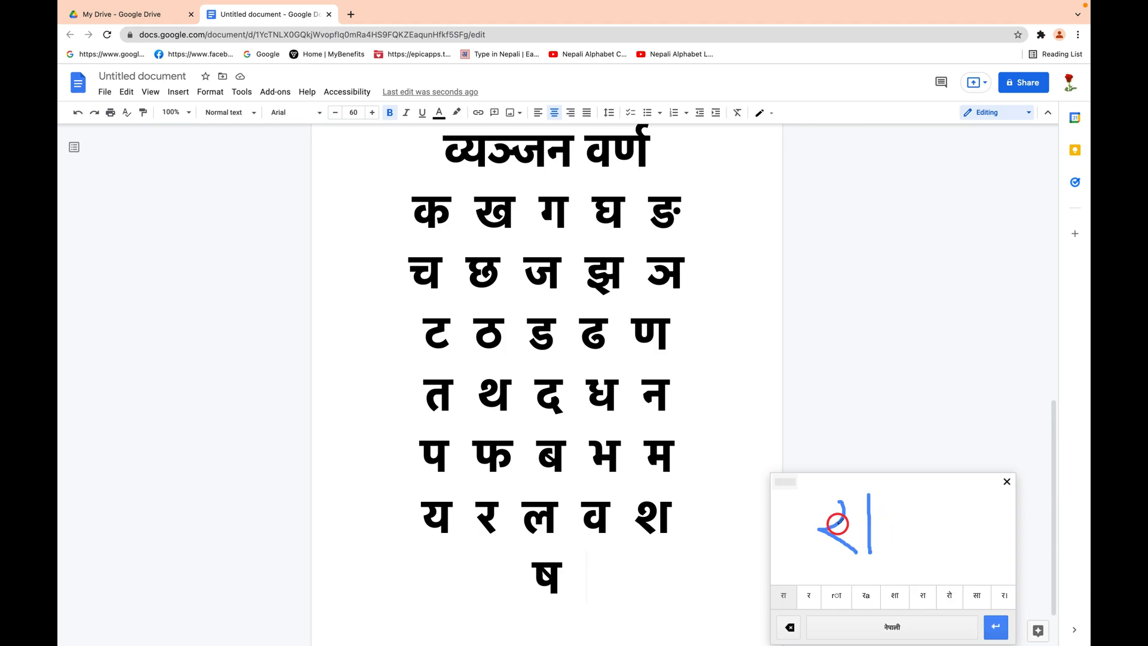
pyautogui.moveTo(824, 498); pyautogui.dragTo(879, 494)
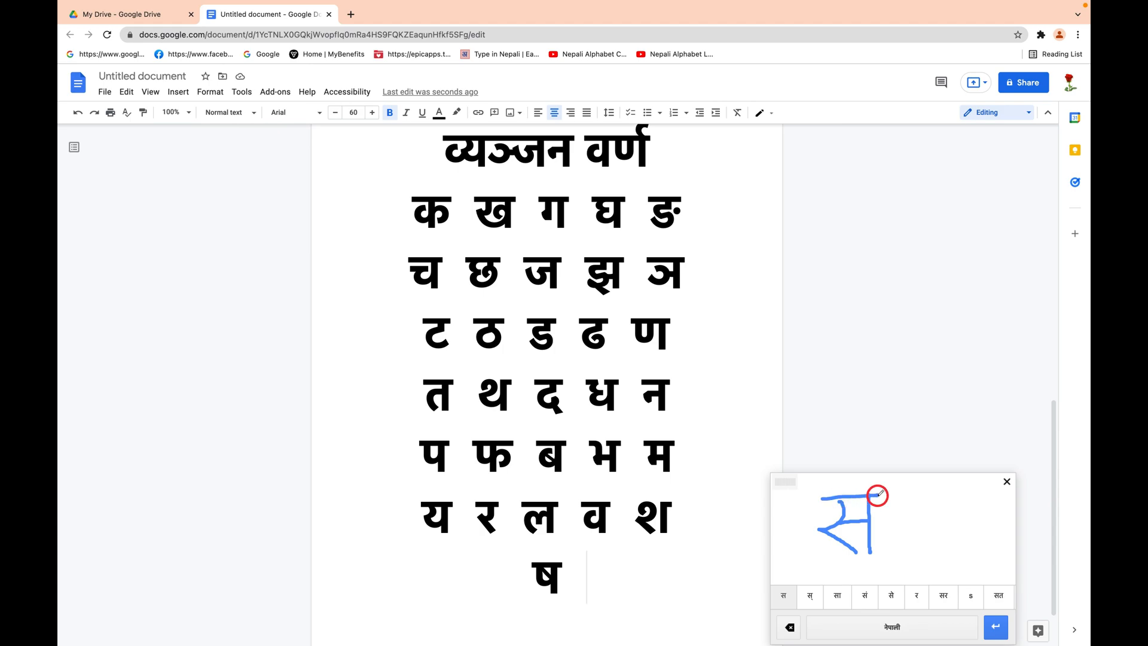
pyautogui.click(784, 596)
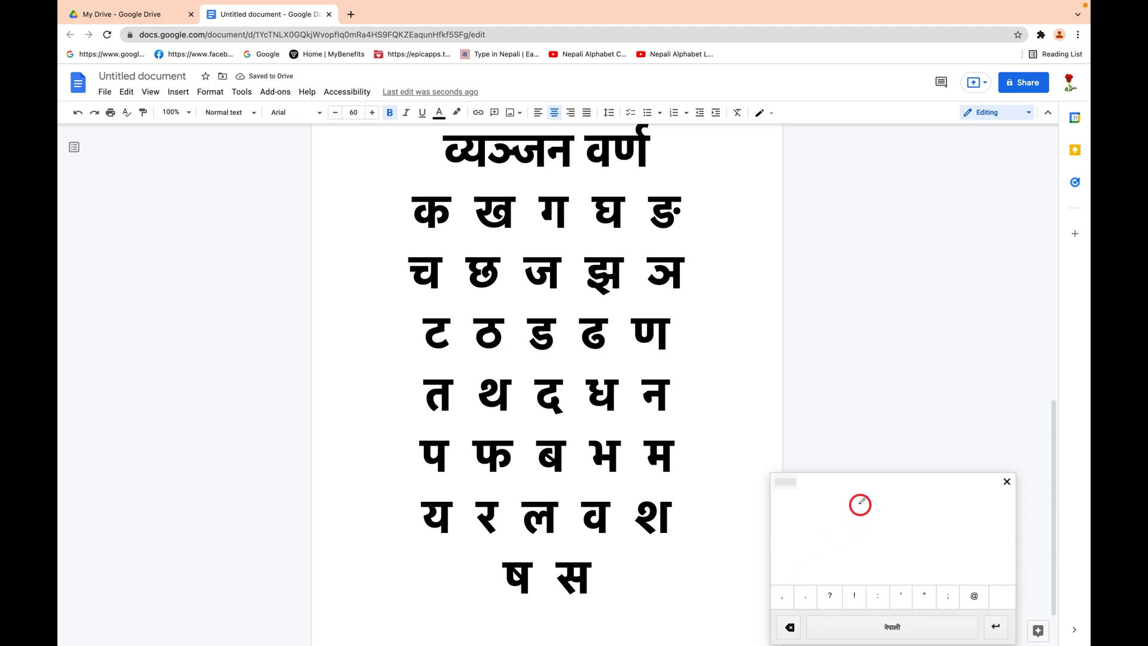
pyautogui.moveTo(854, 498)
pyautogui.mouseDown()
pyautogui.moveTo(837, 511)
pyautogui.moveTo(861, 522)
pyautogui.moveTo(835, 534)
pyautogui.moveTo(857, 558)
pyautogui.mouseUp()
pyautogui.moveTo(812, 497); pyautogui.dragTo(865, 496)
pyautogui.click(782, 597)
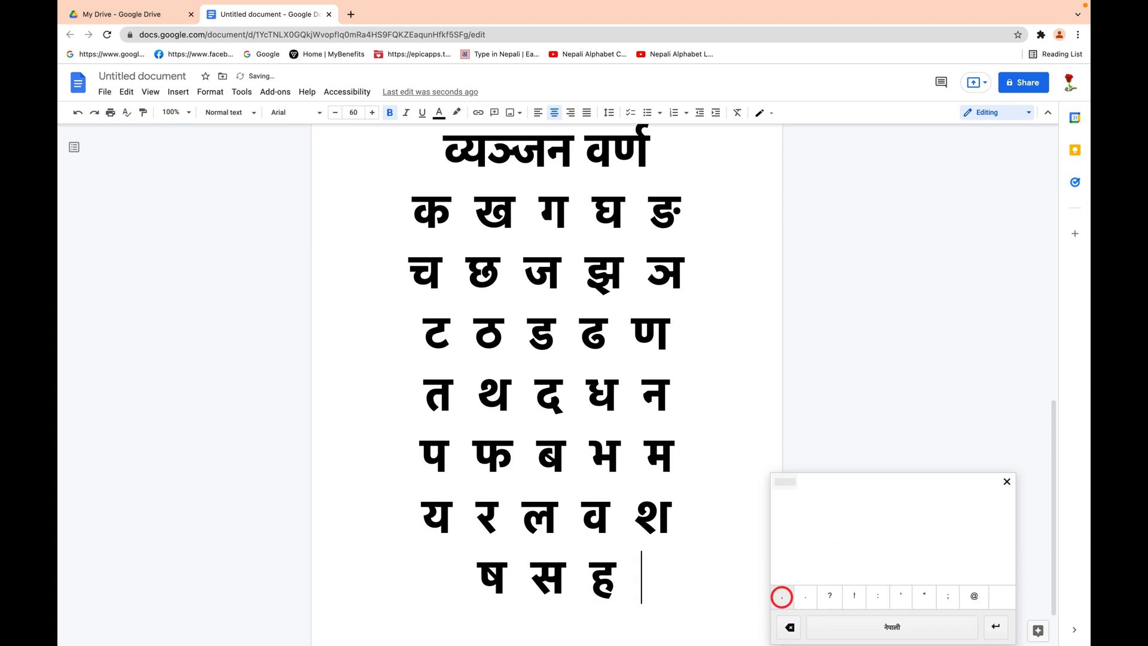
# Step: Handwrite the consonant क्ष and insert it after ह on the seventh consonant line
pyautogui.moveTo(875, 494)
pyautogui.mouseDown()
pyautogui.moveTo(876, 553)
pyautogui.moveTo(829, 506)
pyautogui.moveTo(834, 536)
pyautogui.moveTo(852, 545)
pyautogui.moveTo(835, 574)
pyautogui.mouseUp()
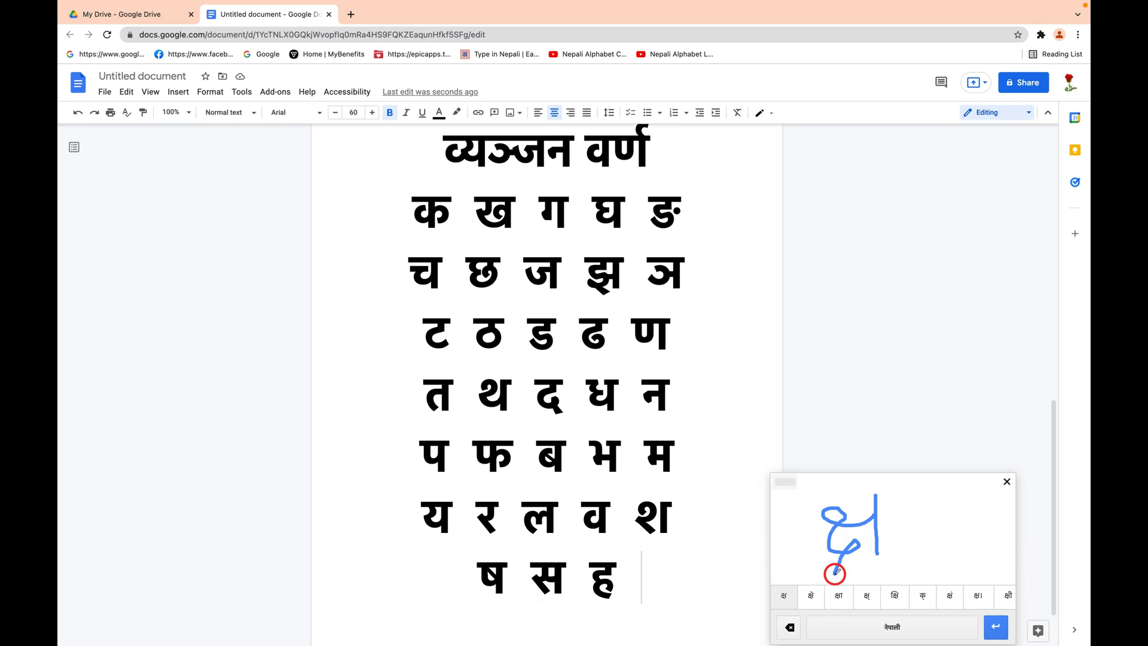
pyautogui.moveTo(849, 496); pyautogui.dragTo(897, 495)
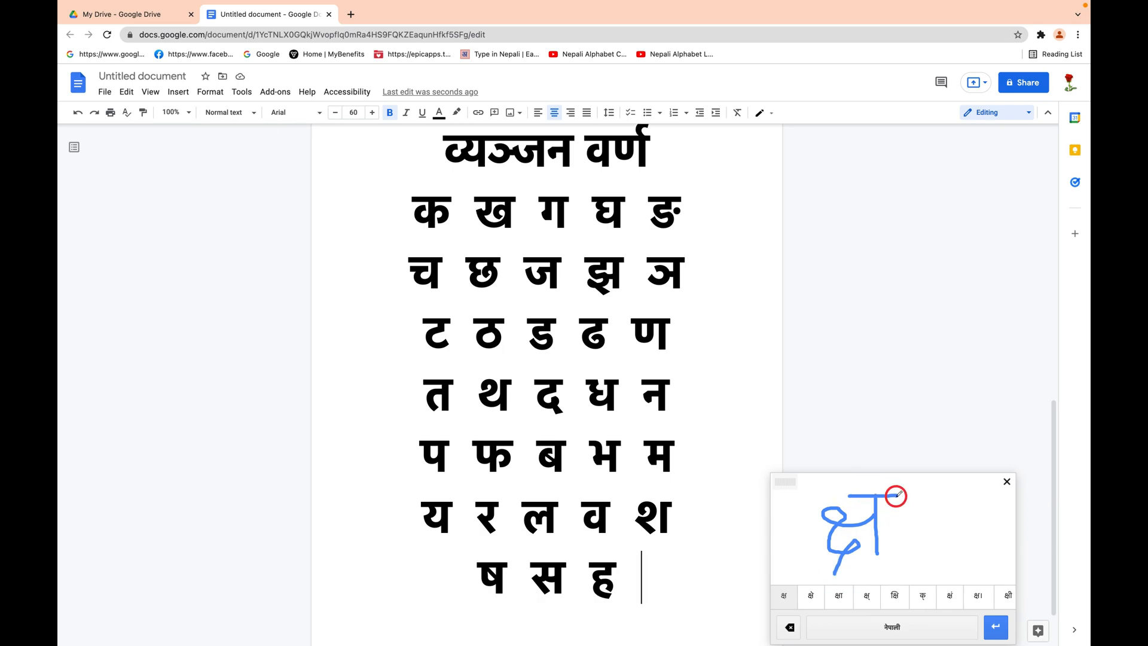
pyautogui.click(785, 596)
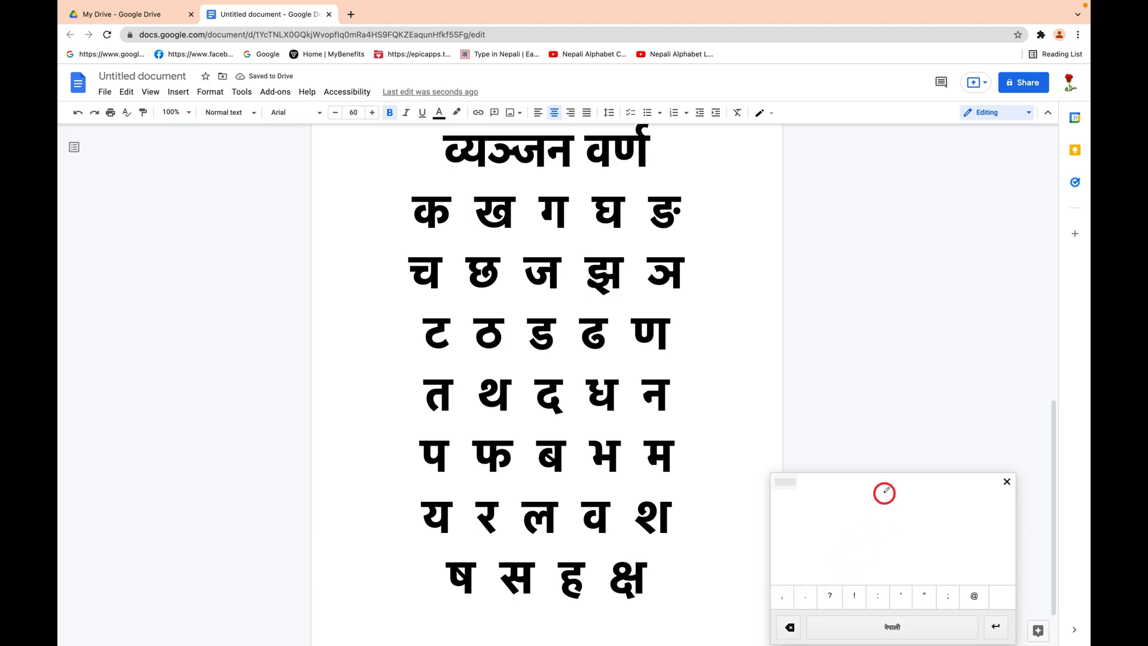
# Step: Handwrite the consonant त्र and insert it after क्ष on the seventh consonant line
pyautogui.moveTo(881, 490); pyautogui.dragTo(883, 553)
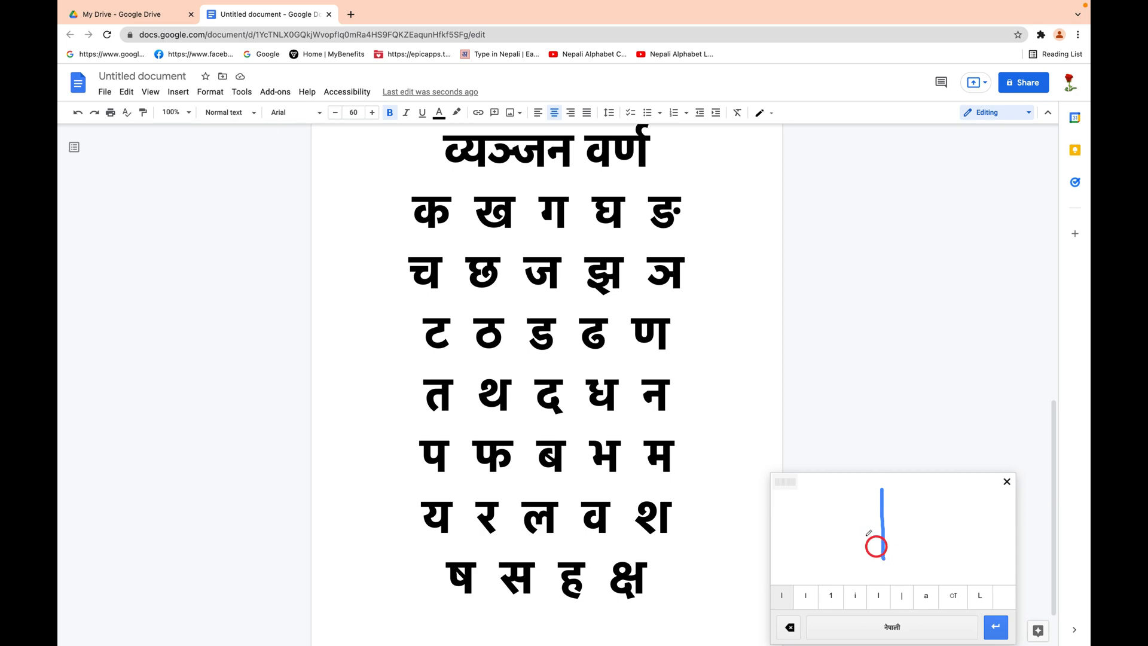
pyautogui.moveTo(845, 512)
pyautogui.mouseDown()
pyautogui.moveTo(882, 513)
pyautogui.moveTo(849, 548)
pyautogui.mouseUp()
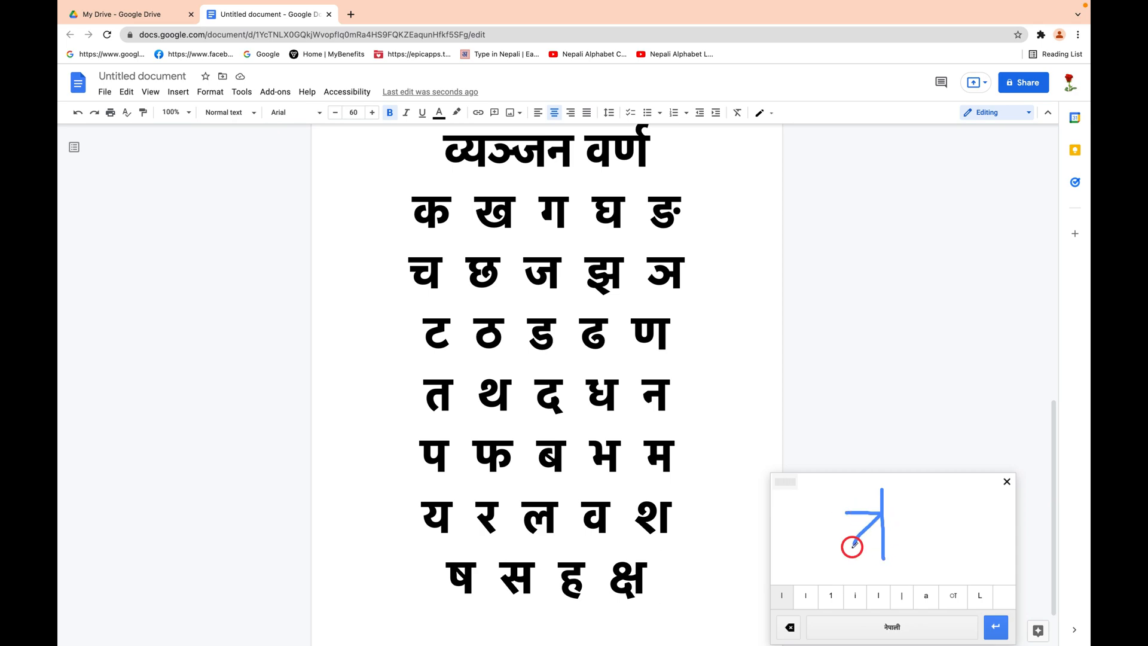
pyautogui.moveTo(837, 488); pyautogui.dragTo(890, 488)
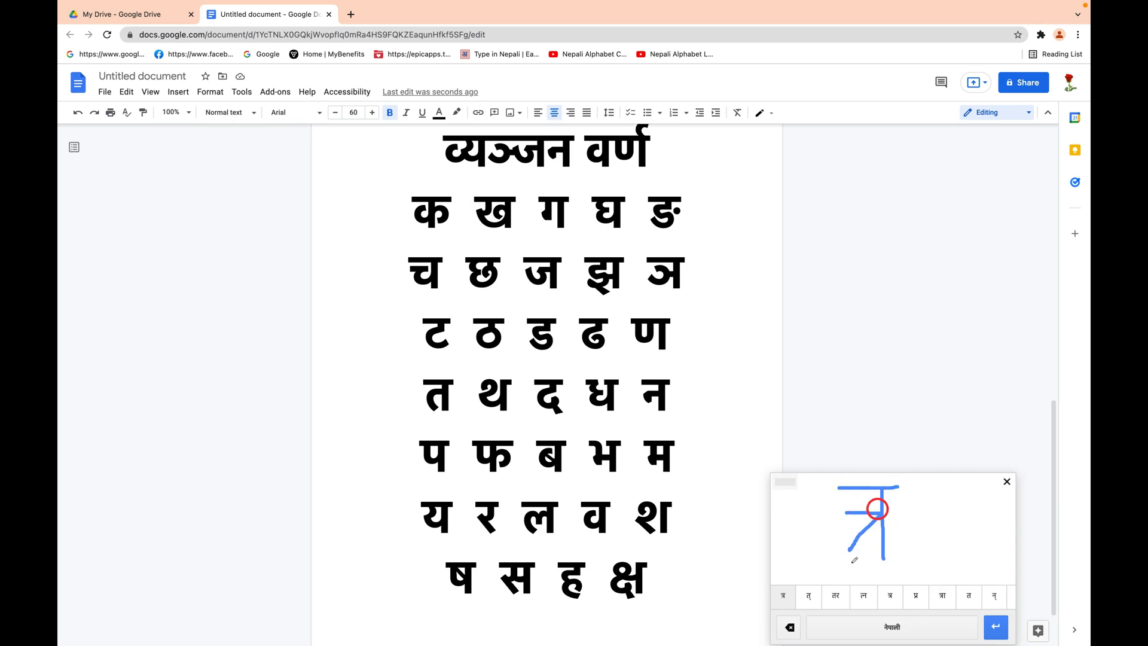
pyautogui.click(782, 595)
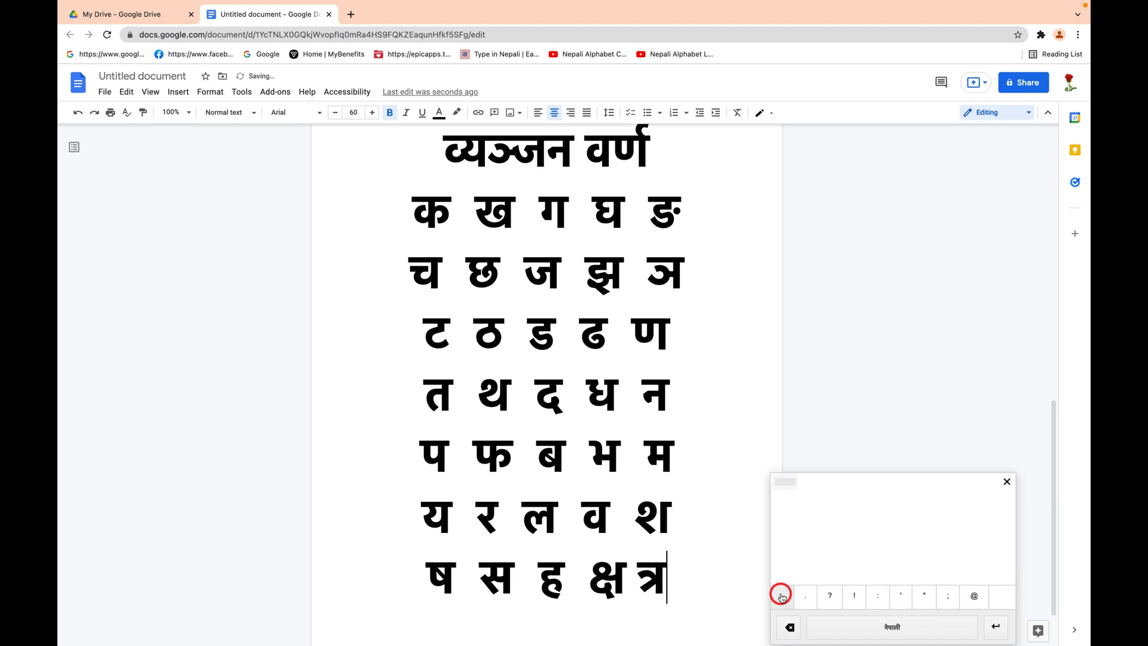
# Step: Start an eighth consonant line after त्र and insert the handwritten consonant ज्ञ on it
pyautogui.press('Return')
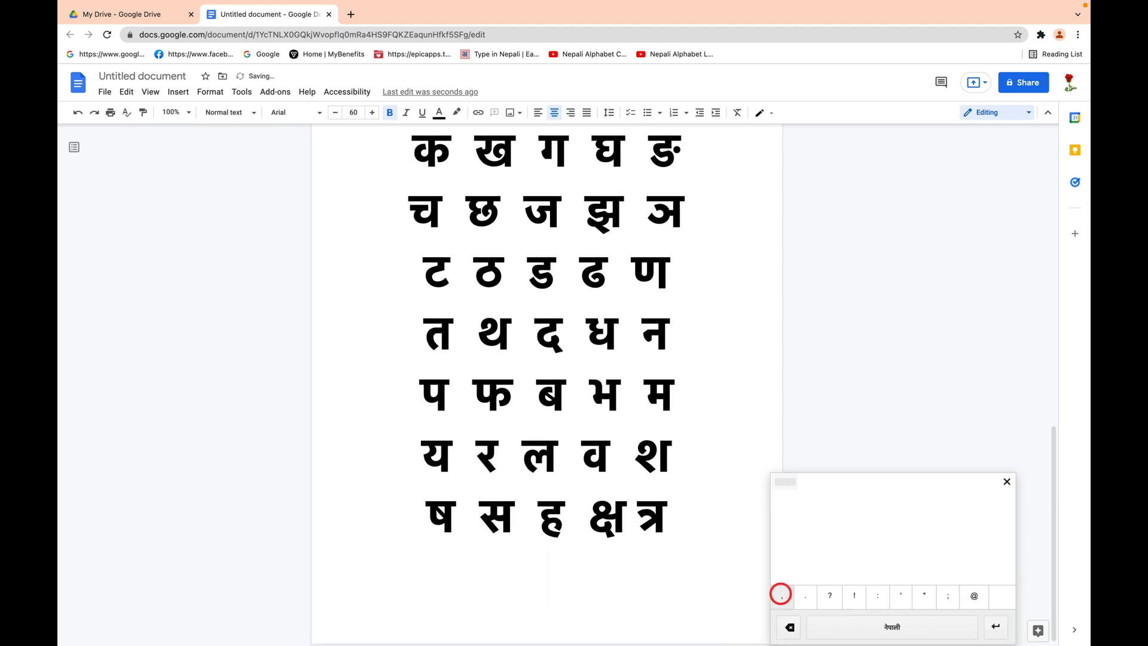
pyautogui.moveTo(877, 496); pyautogui.dragTo(879, 543)
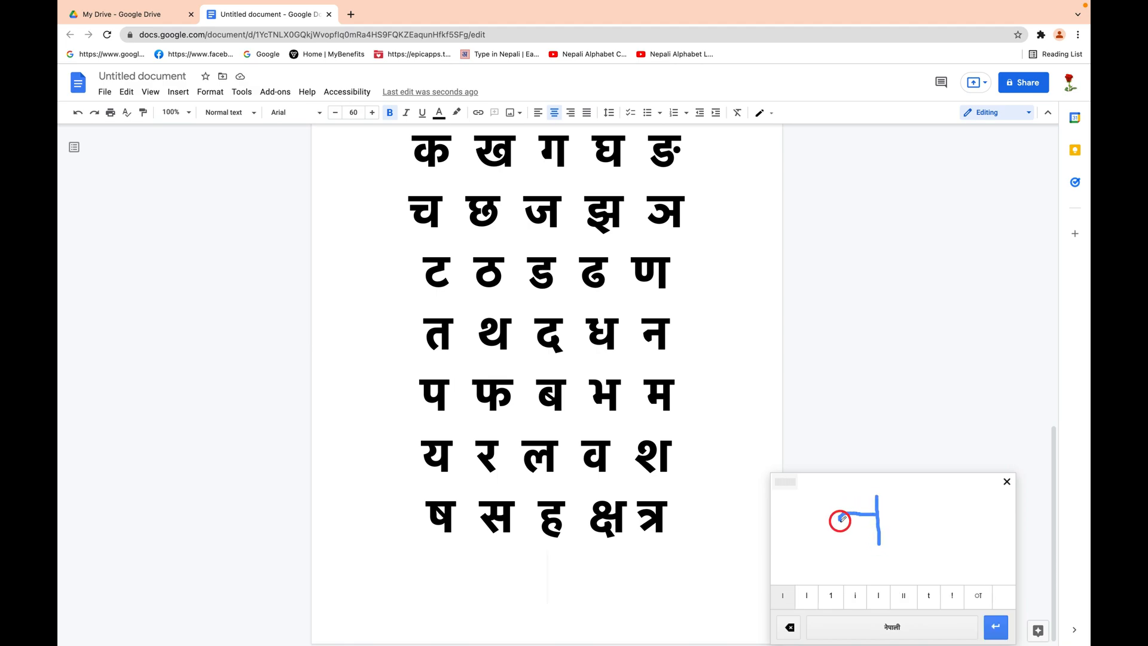
pyautogui.moveTo(849, 551)
pyautogui.mouseDown()
pyautogui.moveTo(835, 542)
pyautogui.moveTo(878, 567)
pyautogui.mouseUp()
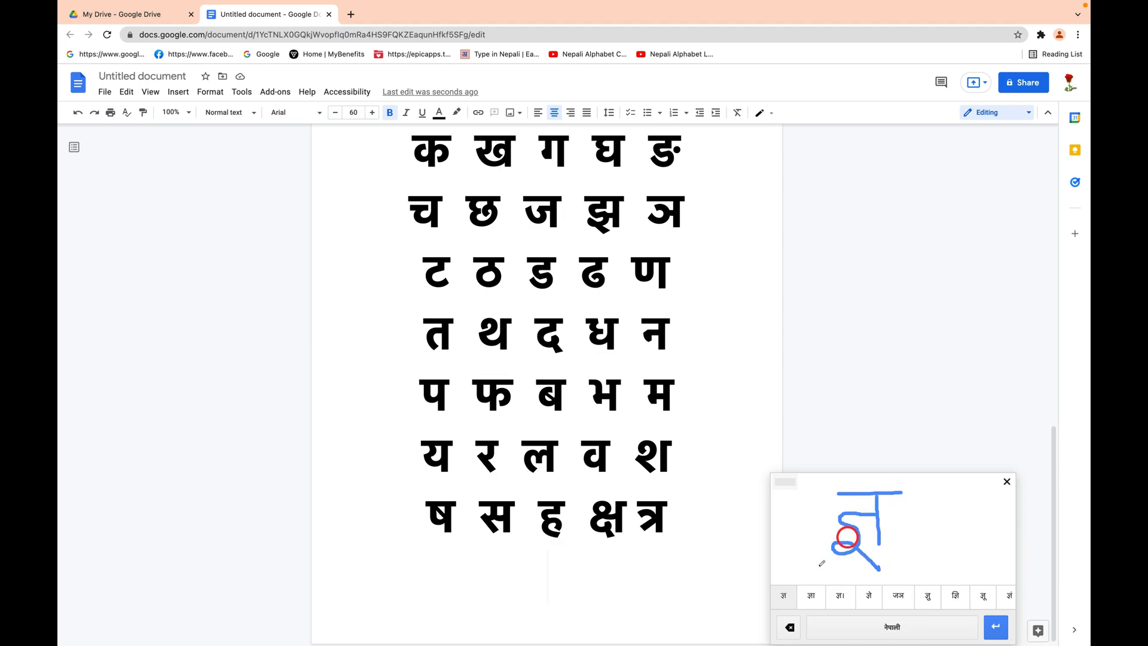
pyautogui.click(783, 595)
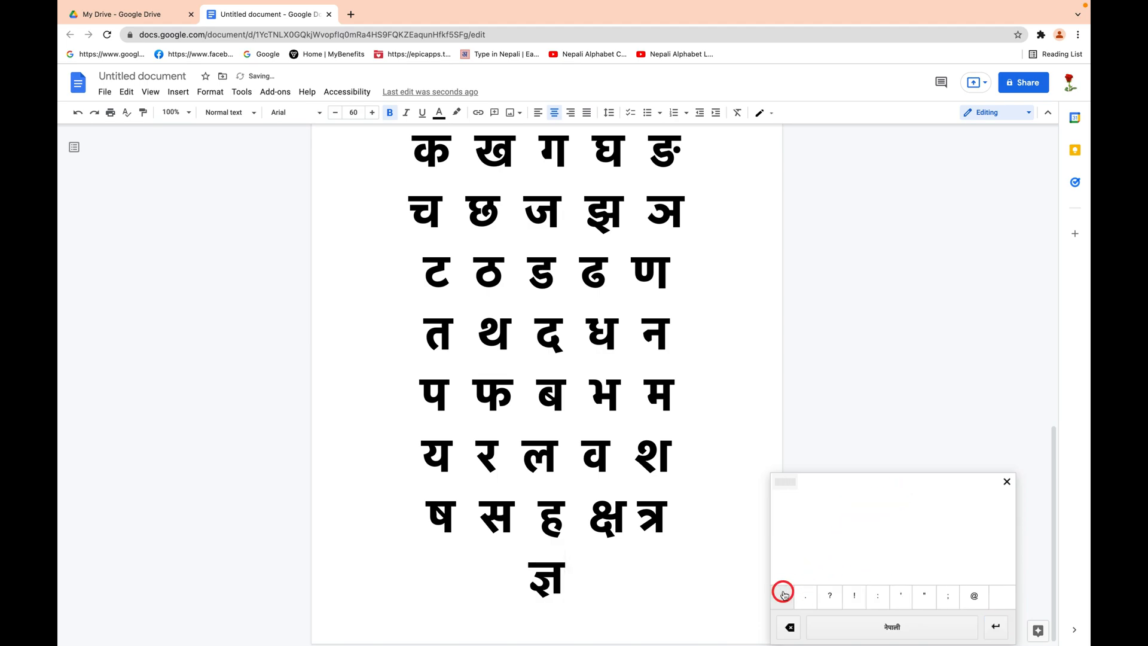
# Step: Review the finished consonants and vowels up to the स्वर वर्ण heading, and open the list of Nepali input methods
pyautogui.scroll(3, 604, 407)
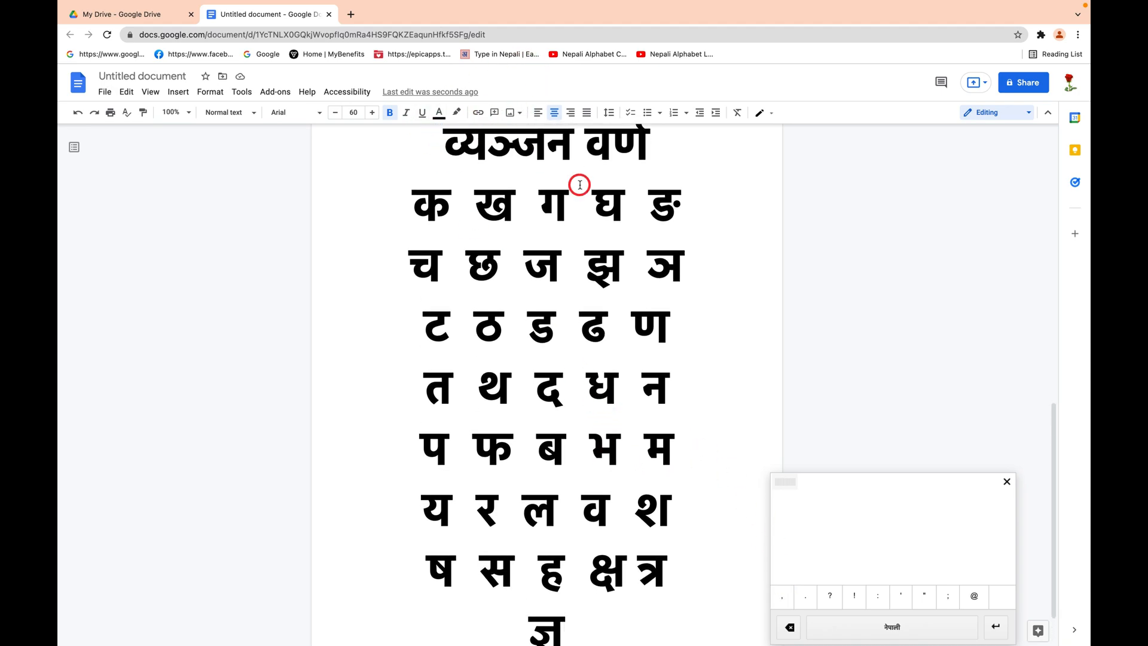
pyautogui.scroll(10, 579, 185)
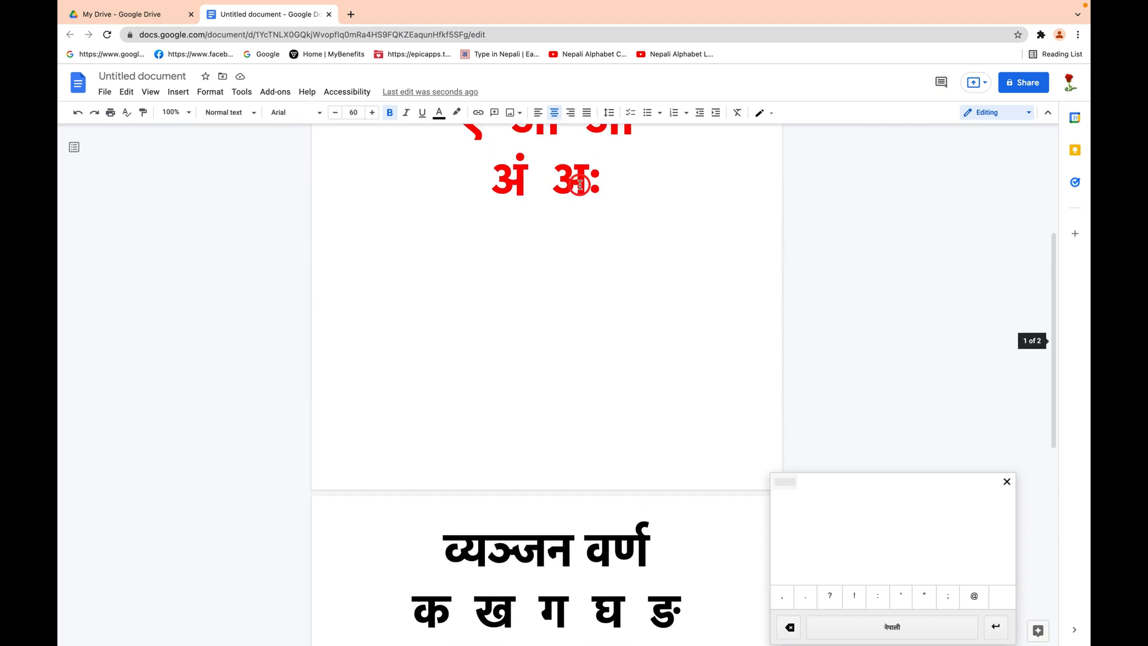
pyautogui.scroll(2, 579, 185)
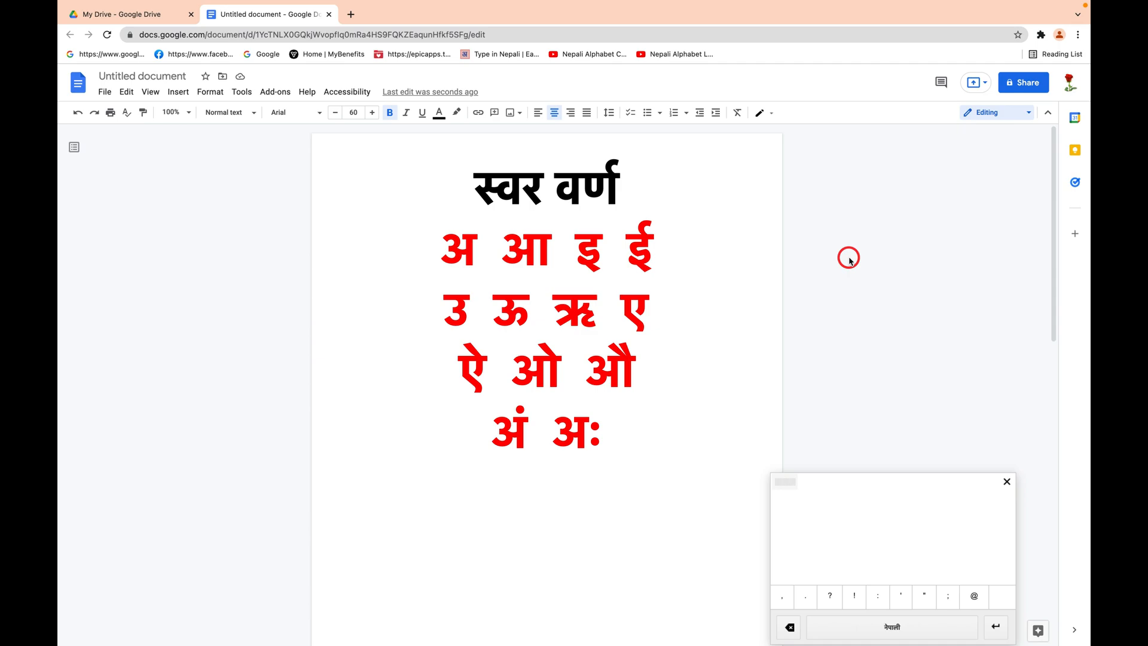
pyautogui.click(769, 114)
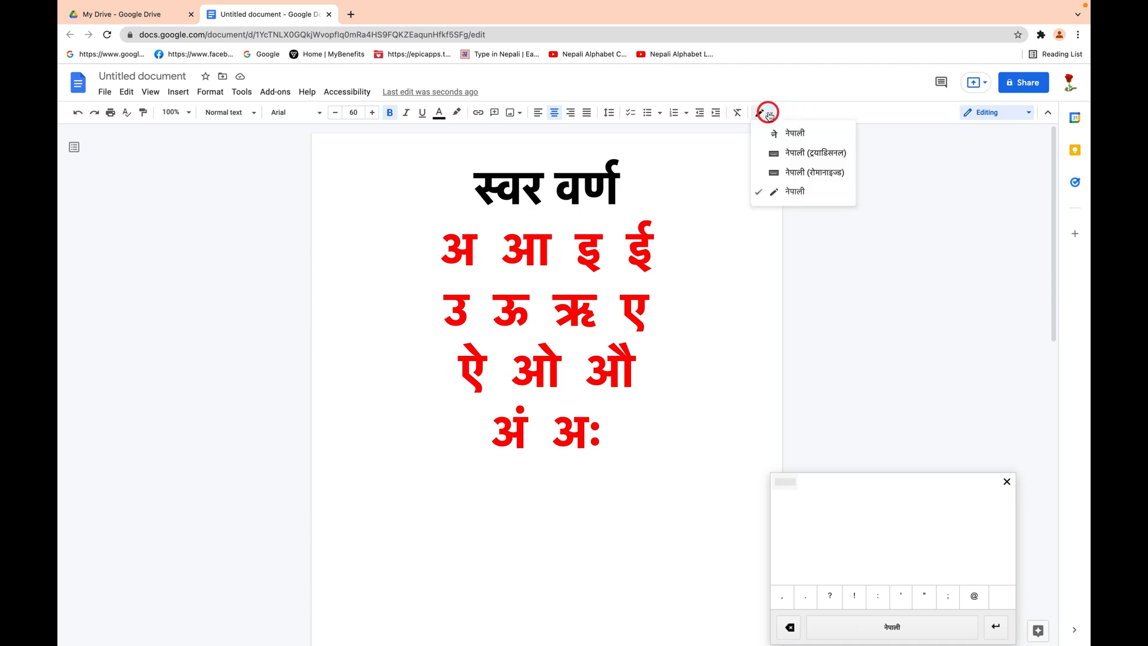